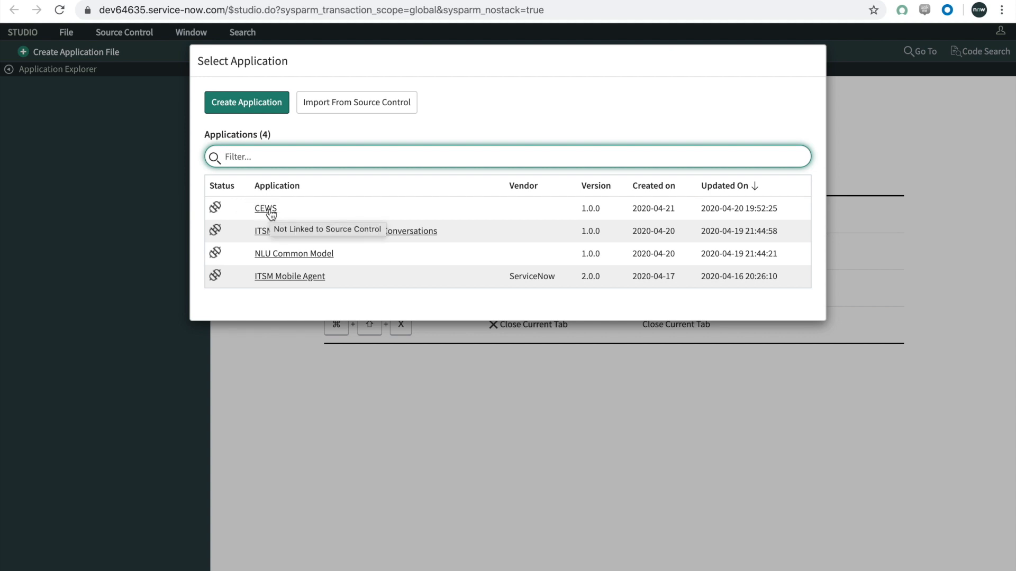
Step: Open the CEWS application from the application list
left_click(265, 209)
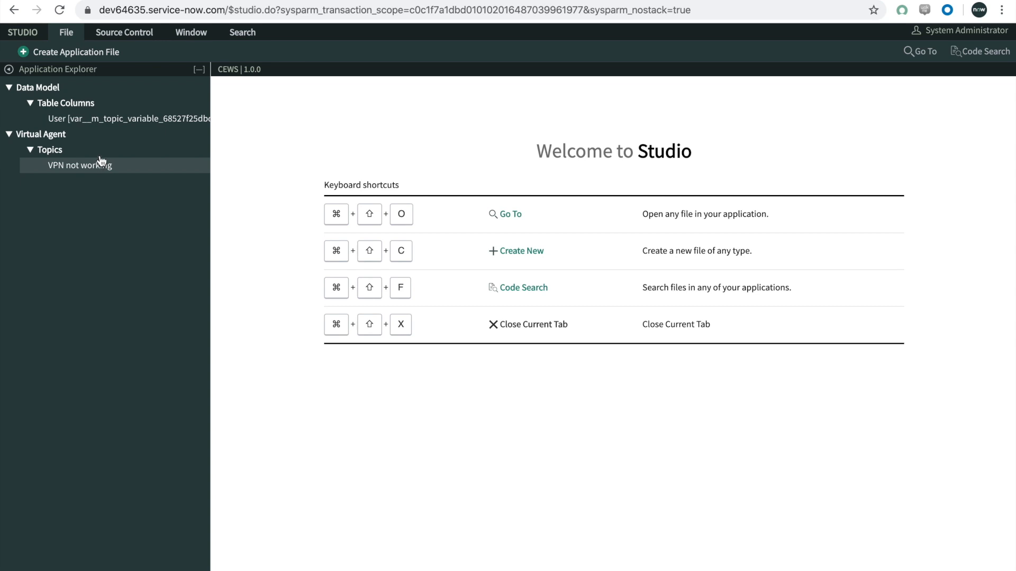
left_click(88, 56)
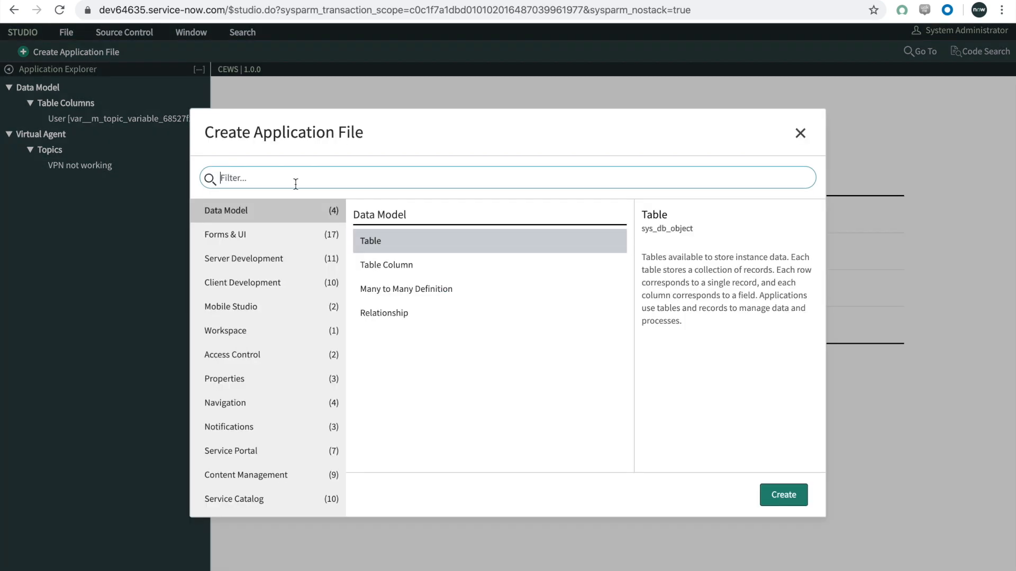
type("topic")
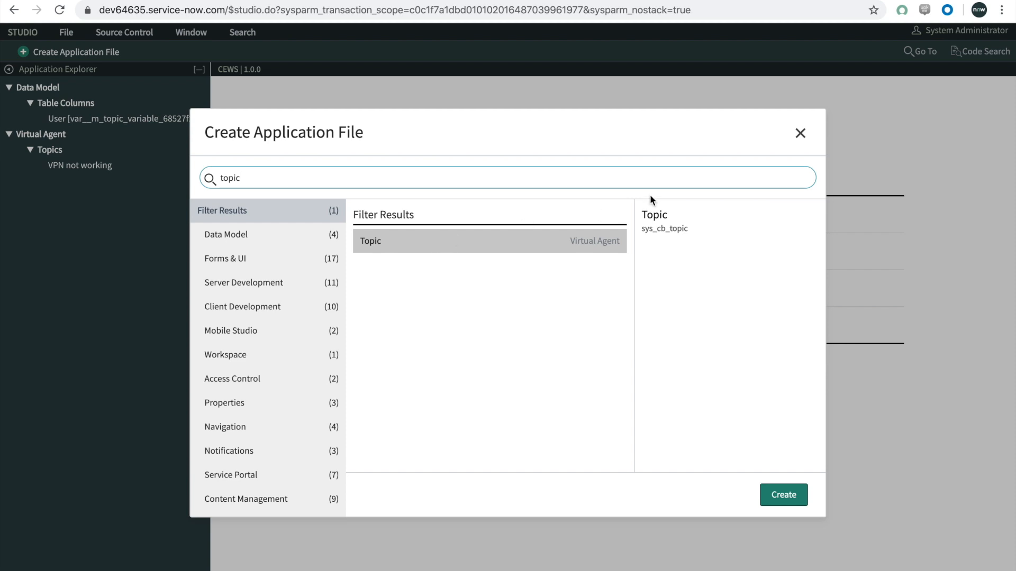
left_click(801, 134)
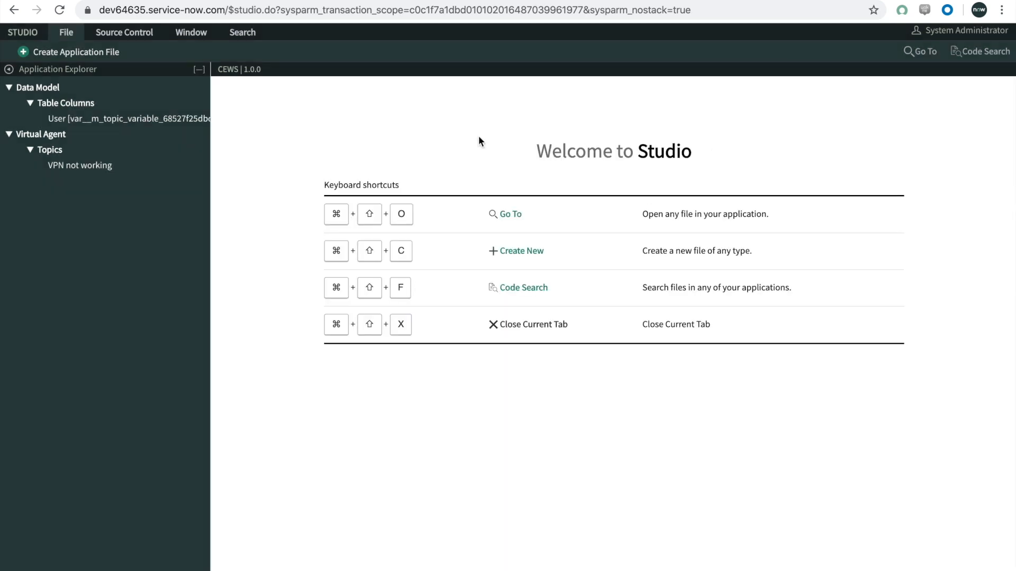
Step: Open the flow of the "VPN not working" topic, collapse the Application Explorer and open the Start node's greeting response
left_click(81, 166)
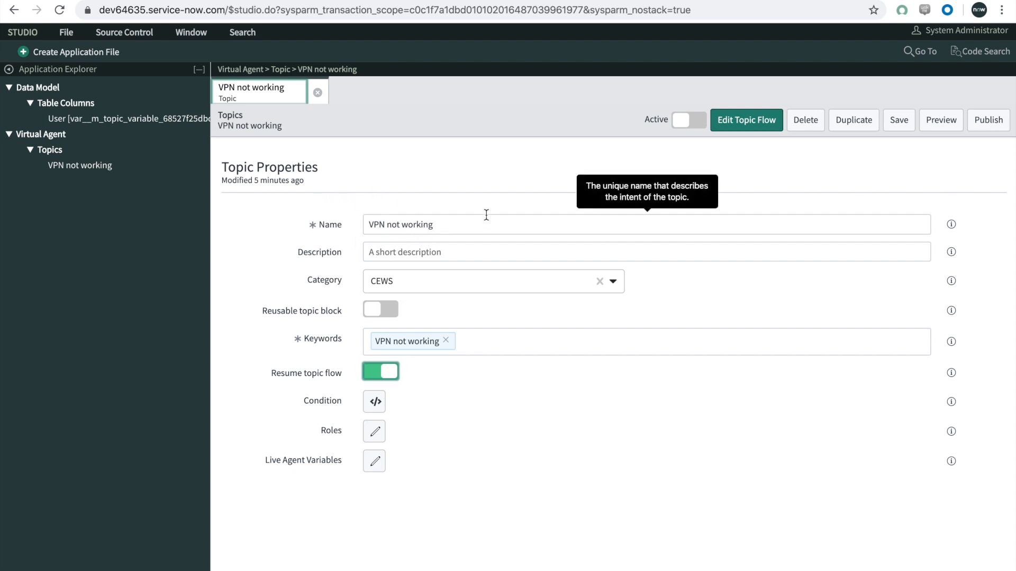
left_click(751, 122)
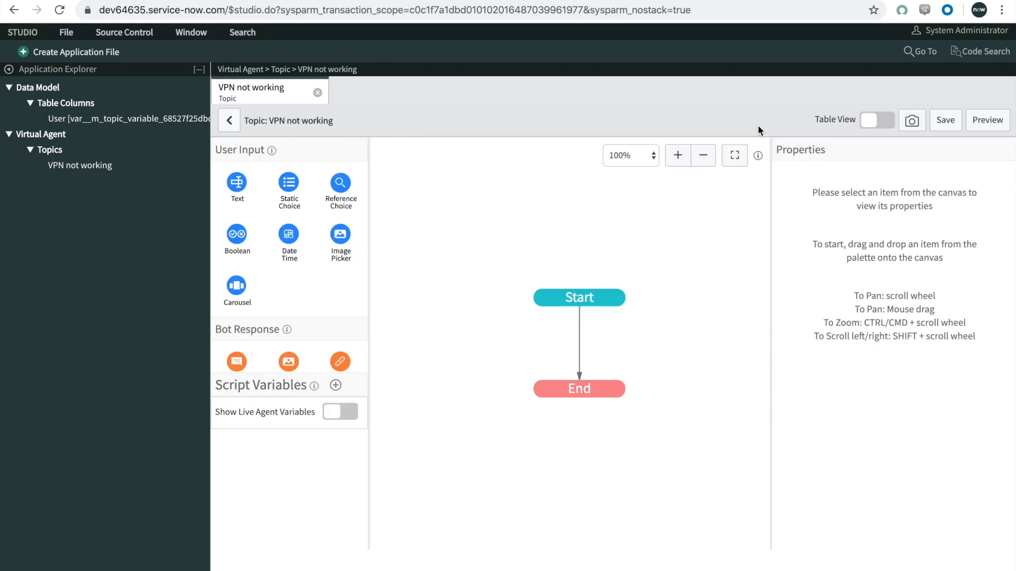
left_click(9, 69)
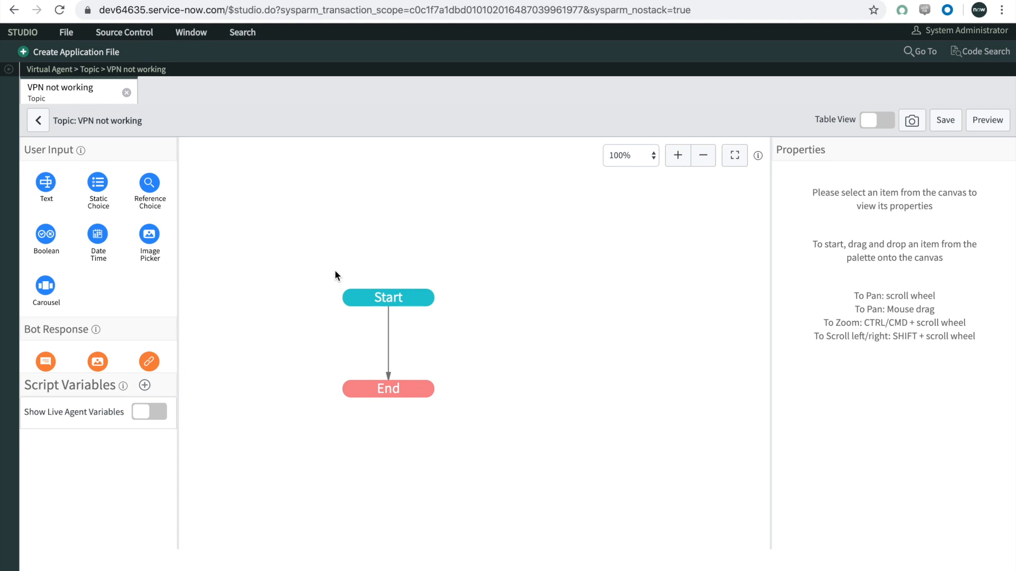
left_click(369, 300)
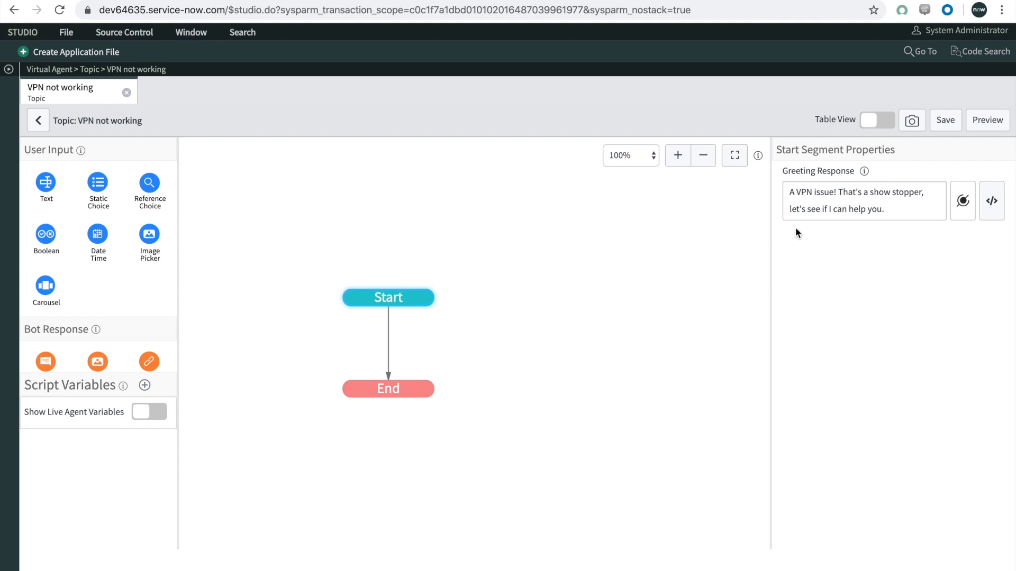
left_click(912, 208)
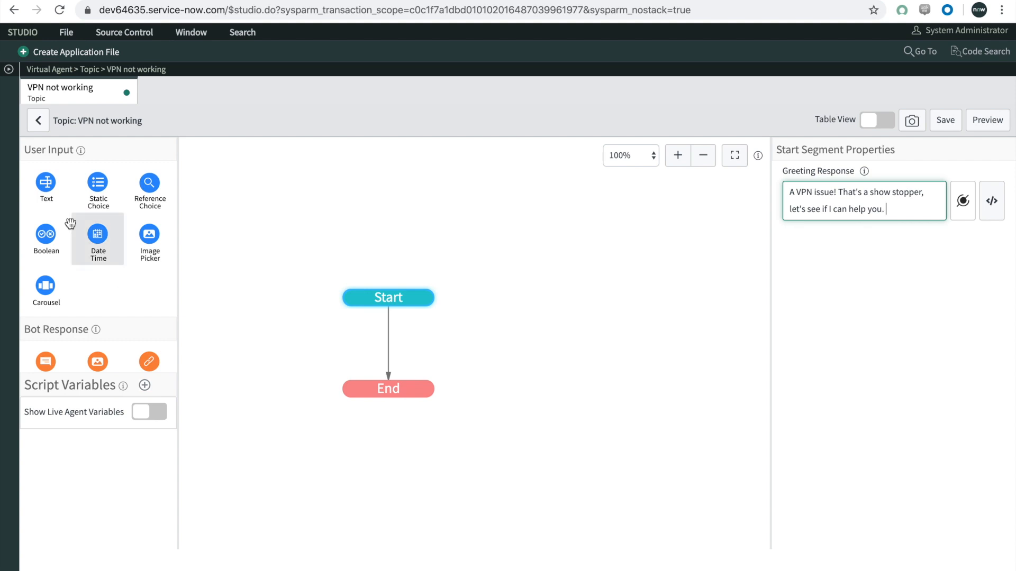
Step: Add a Static Choice node between Start and End, with "What's the issue?" as both its name and prompt
scroll(76, 319, "down", 5)
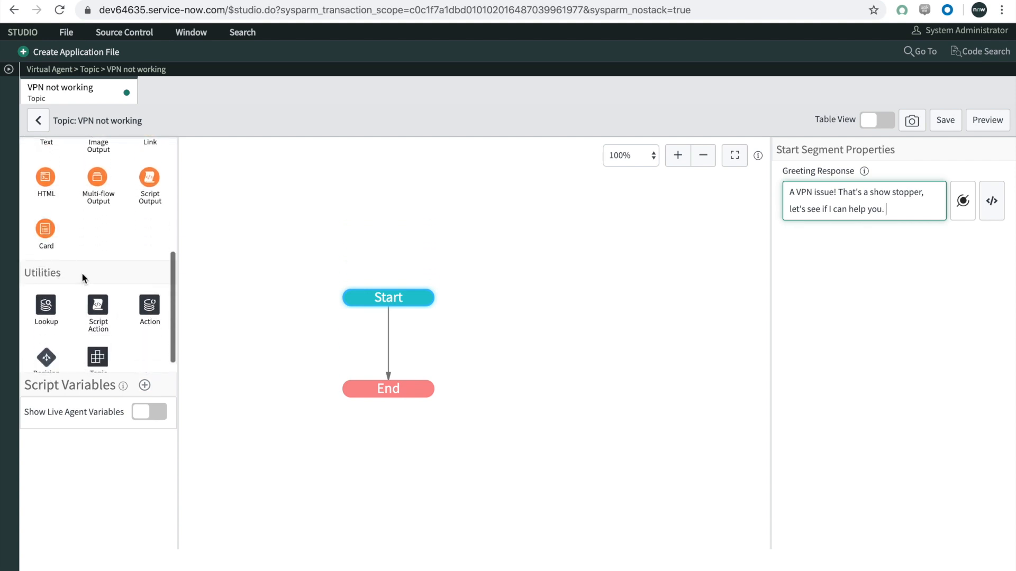
scroll(81, 274, "down", 1)
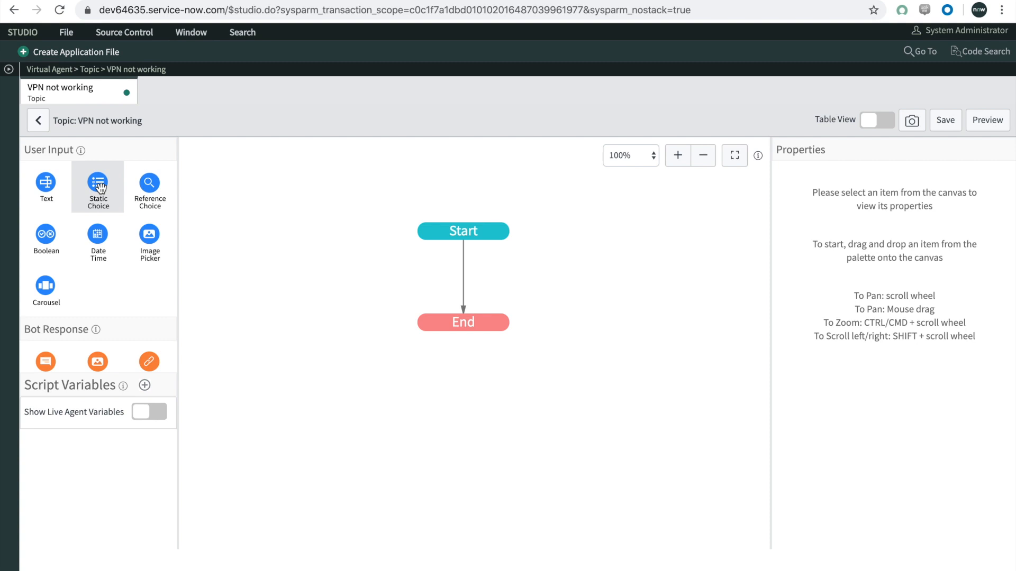
left_click_drag(101, 188, 479, 290)
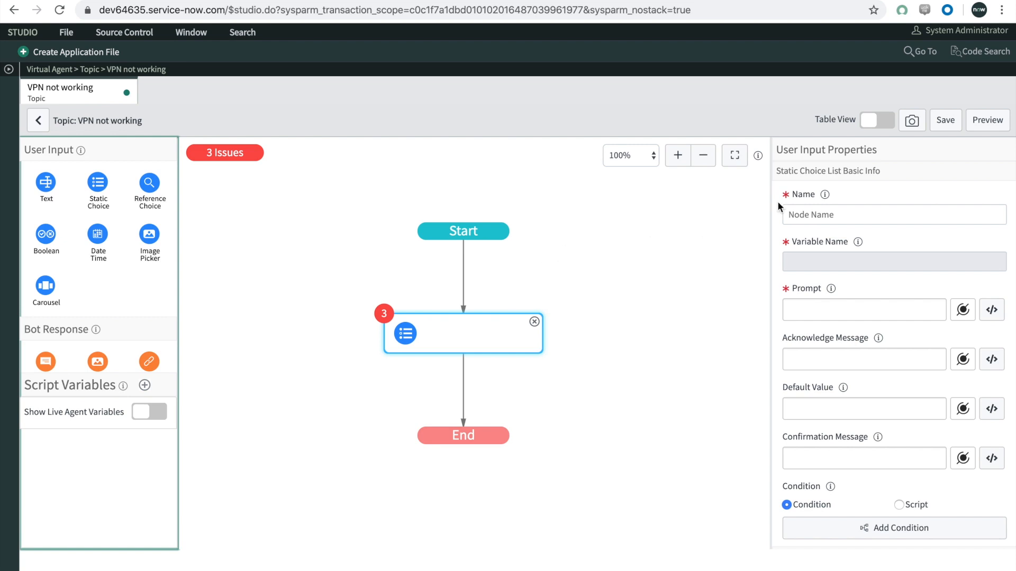
left_click(804, 211)
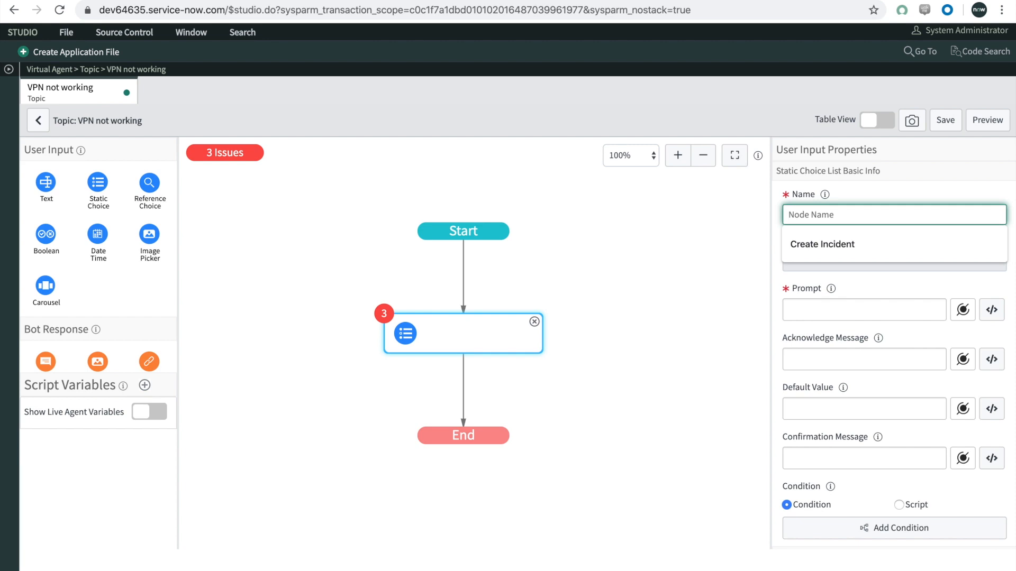
type("What's the issue?")
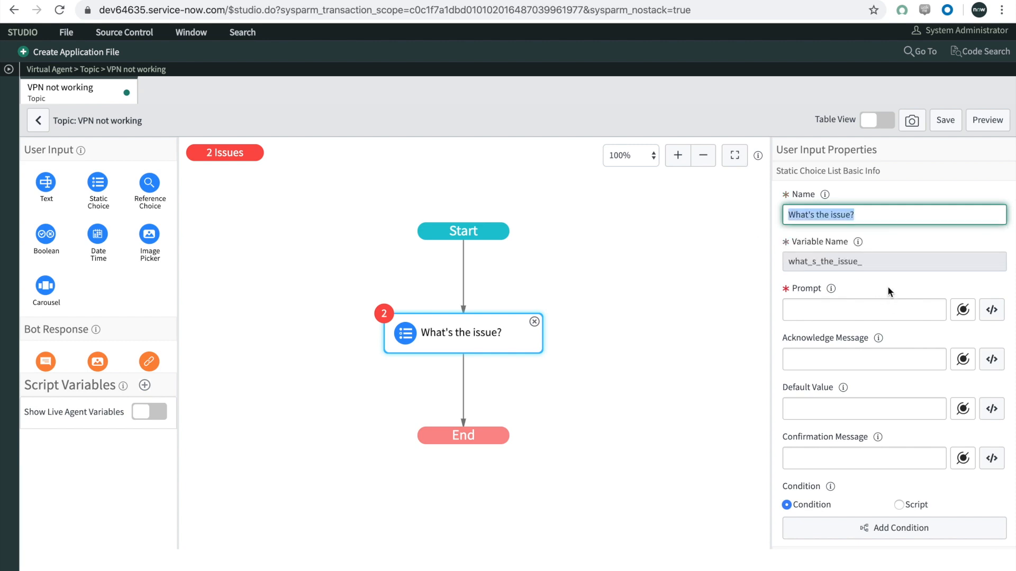
left_click(862, 310)
type("What's the issue?")
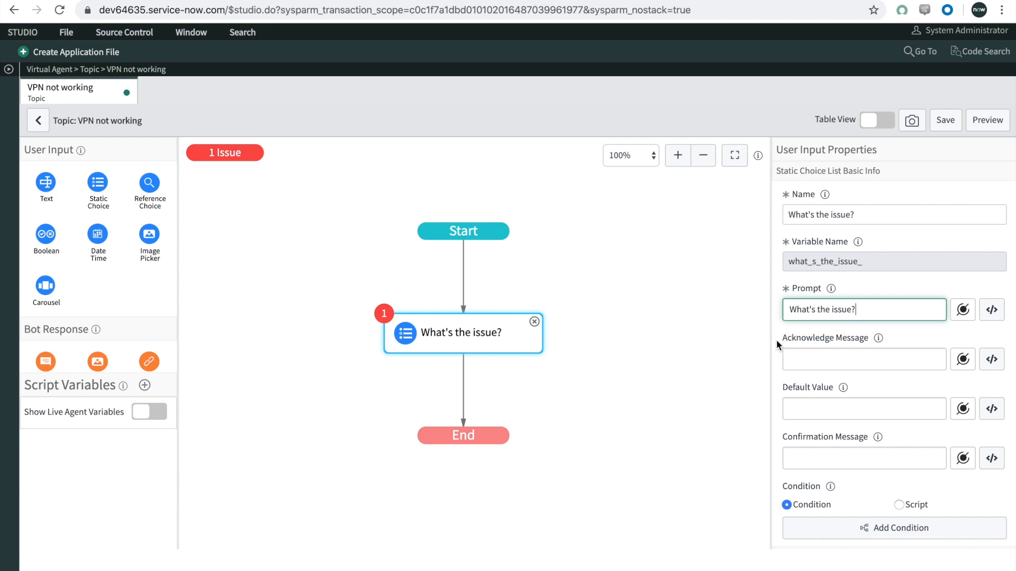
Step: Fill in the first choice of the "What's the issue?" node with "Password not working" as label and value
scroll(776, 339, "down", 3)
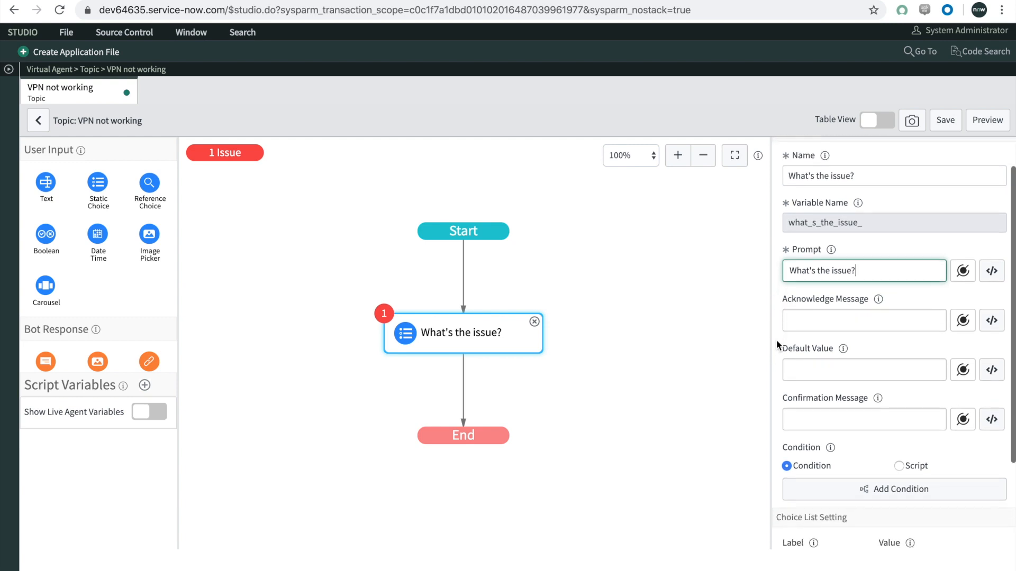
scroll(777, 340, "down", 1)
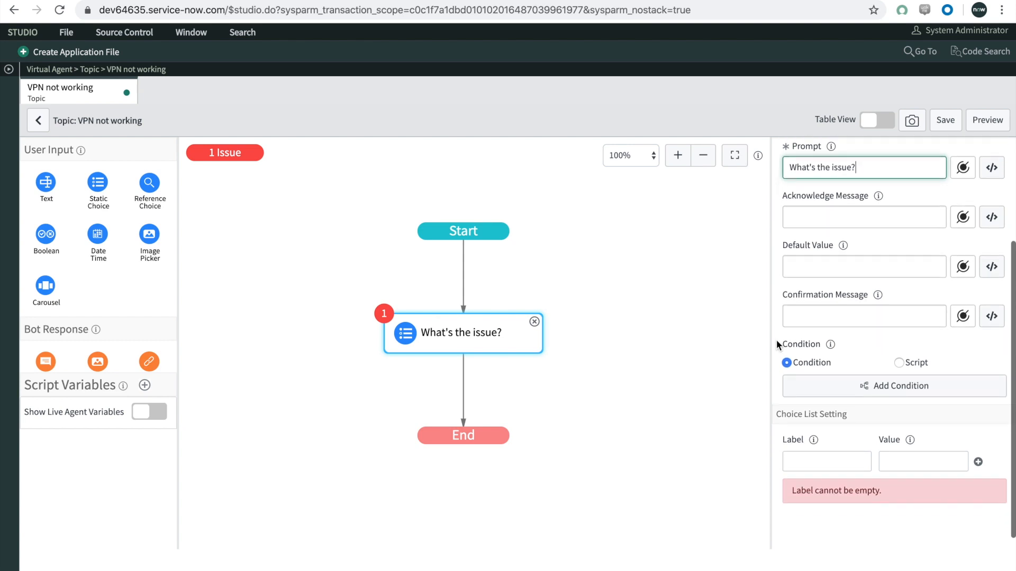
left_click(791, 449)
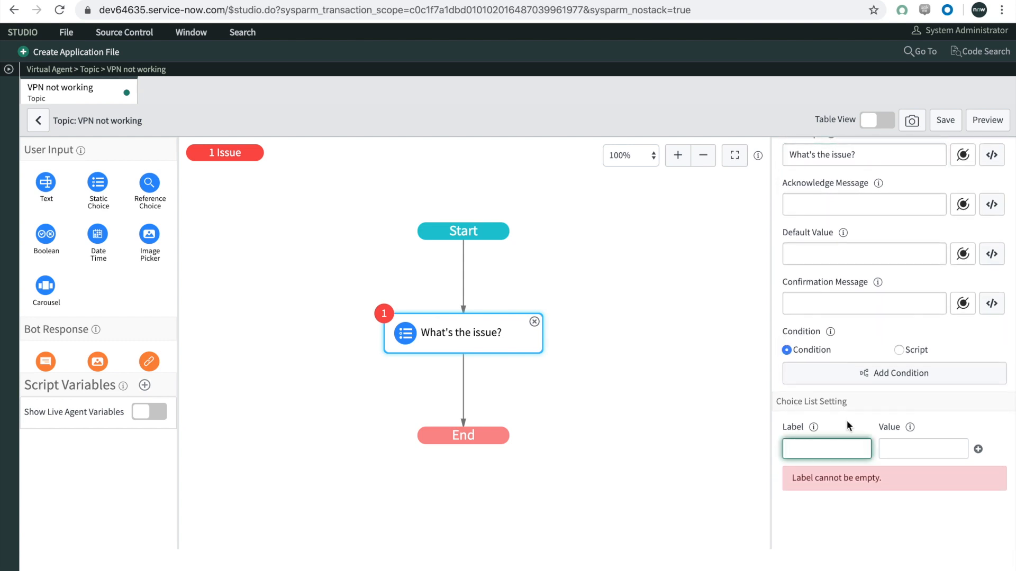
type("Password ")
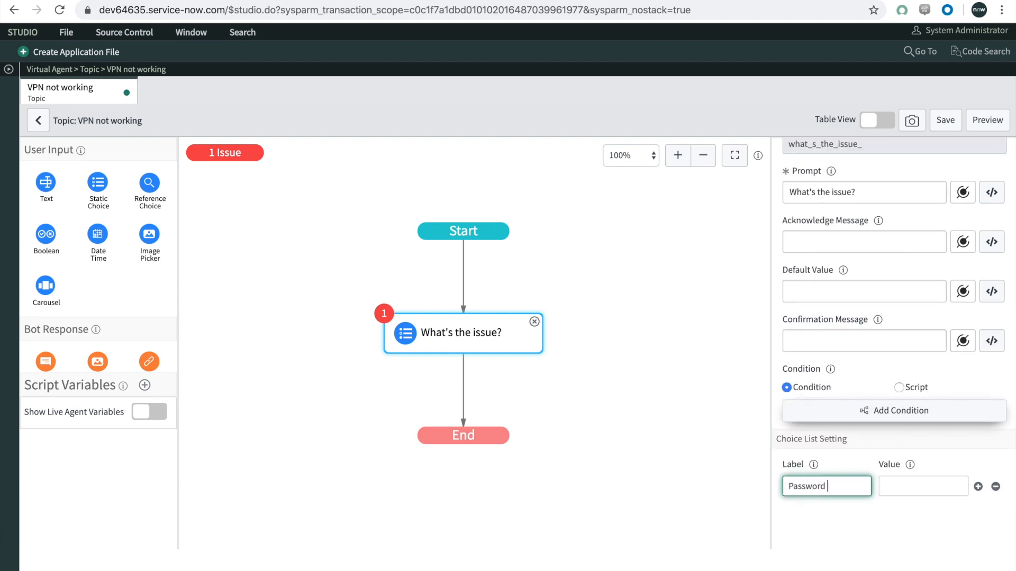
type("not working")
key("Tab")
key("ctrl+v")
Step: Add a second choice to the "What's the issue?" node with "Timing out" as label and value
left_click(978, 486)
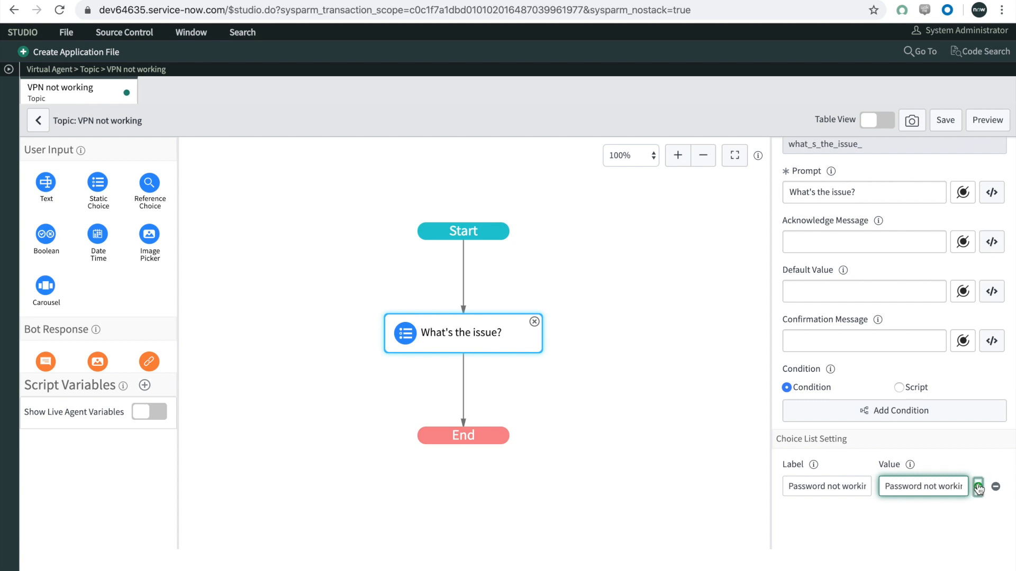
left_click(819, 509)
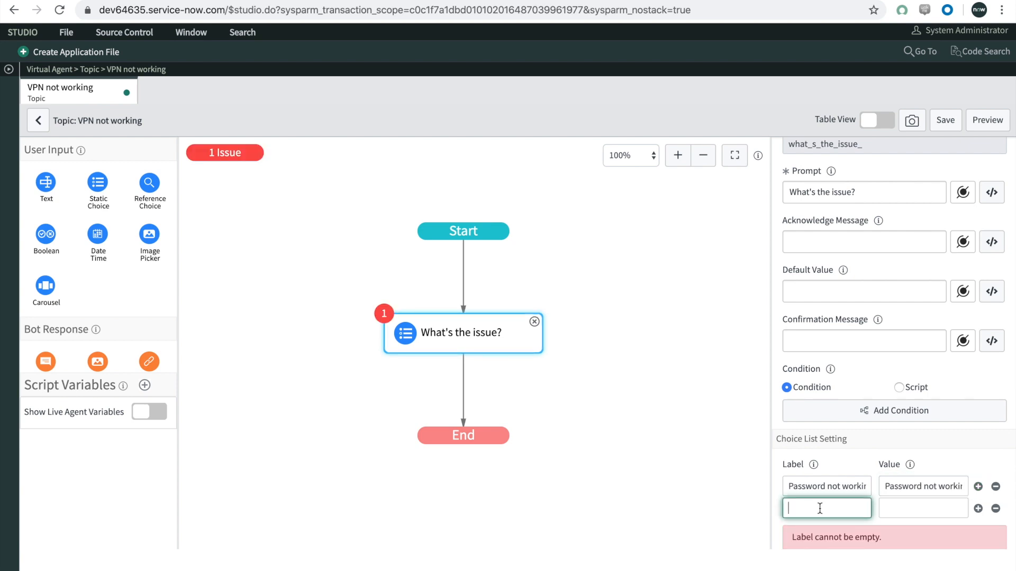
type("Timing out")
key("ctrl+a")
key("ctrl+c")
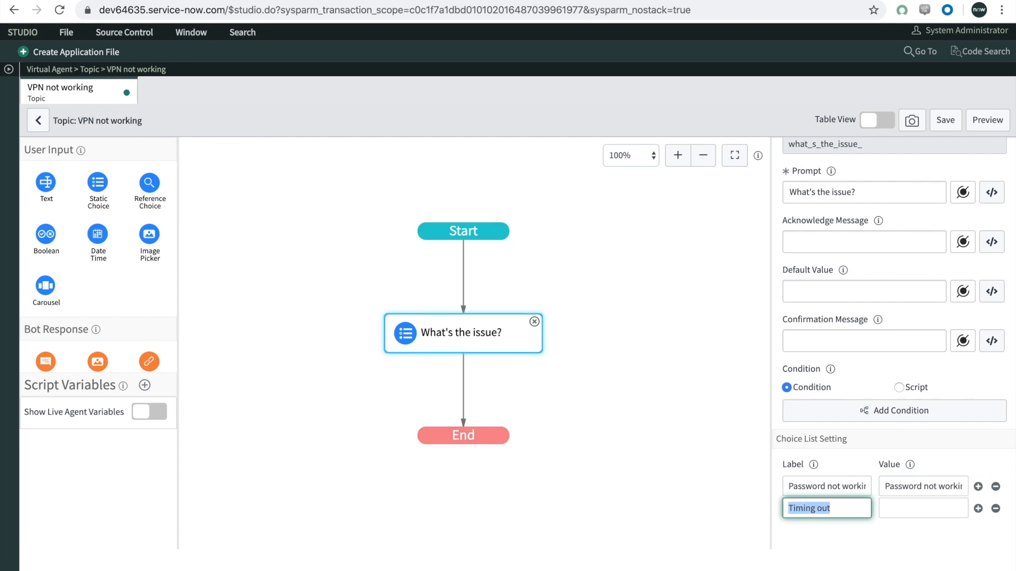
key("Tab")
key("ctrl+v")
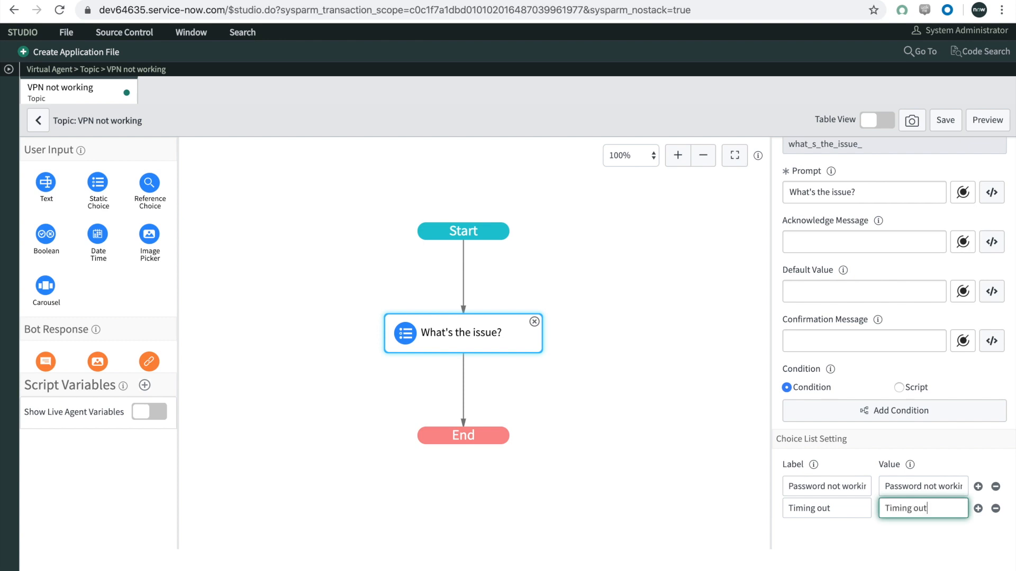
left_click(706, 469)
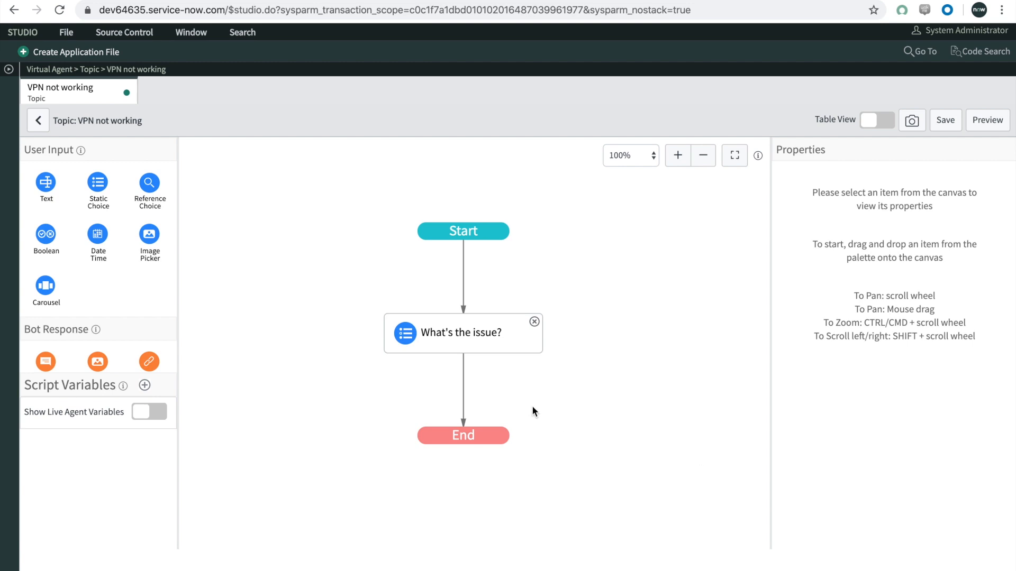
Step: Add a Decision node between "What's the issue?" and End, and rename its existing branch "Password not working"
scroll(149, 284, "down", 6)
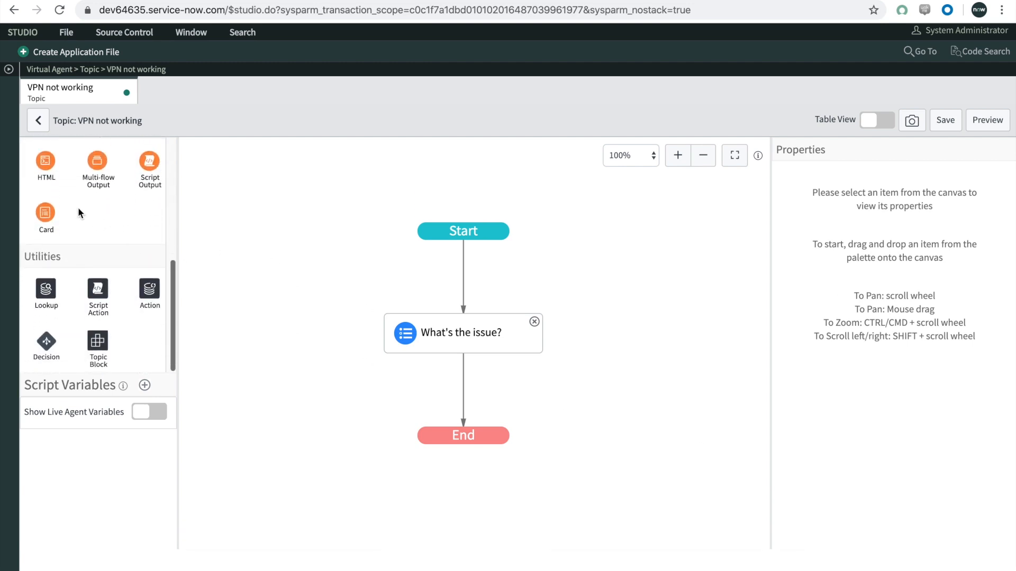
left_click_drag(48, 342, 458, 390)
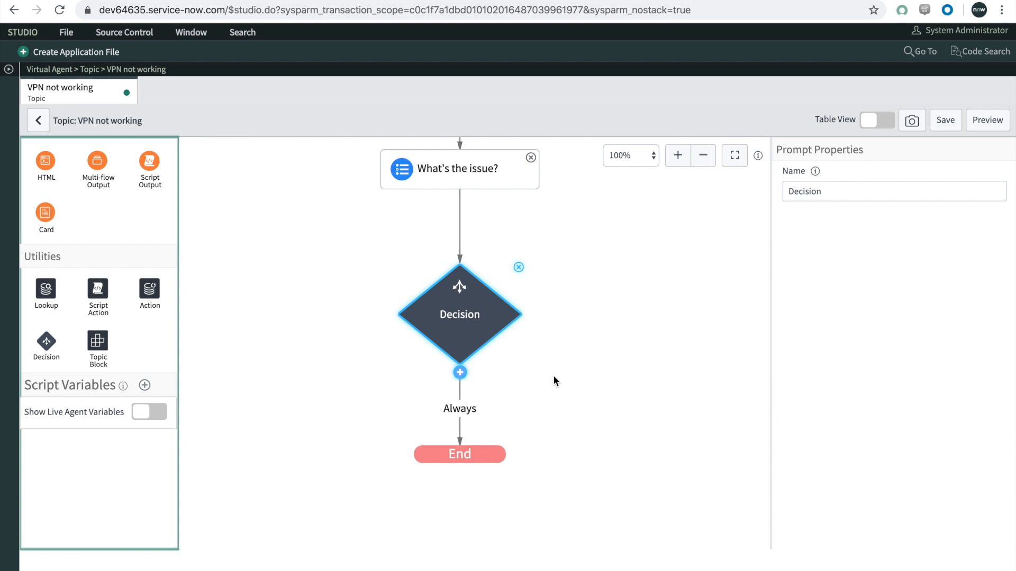
left_click(457, 411)
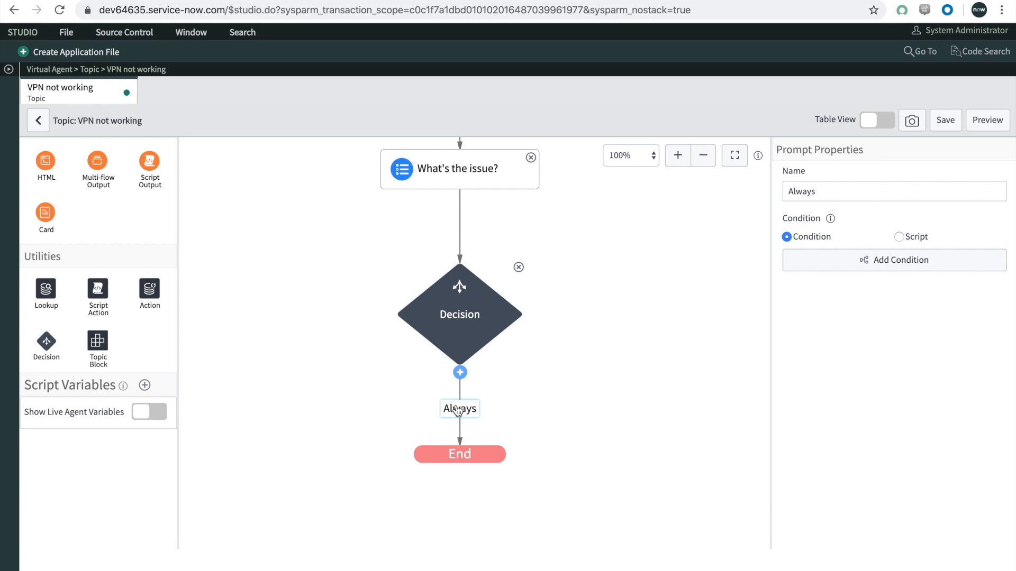
left_click(836, 190)
double_click(836, 190)
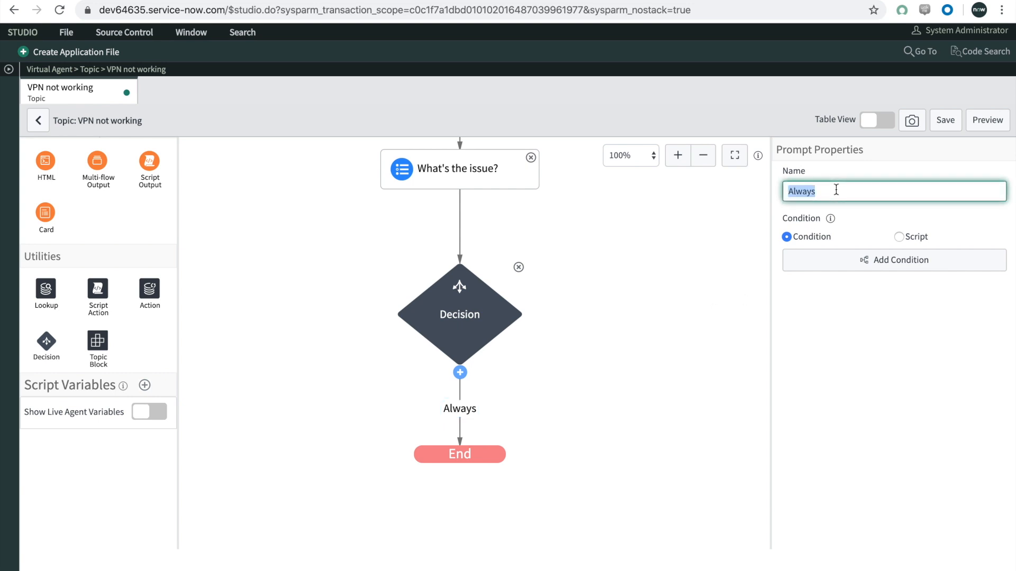
type("Pass")
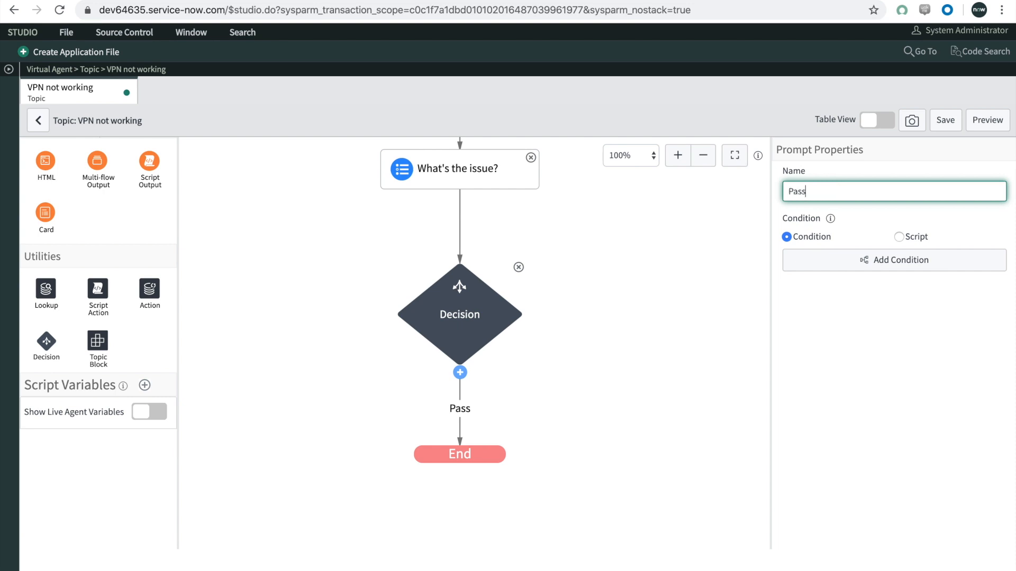
type("word not working")
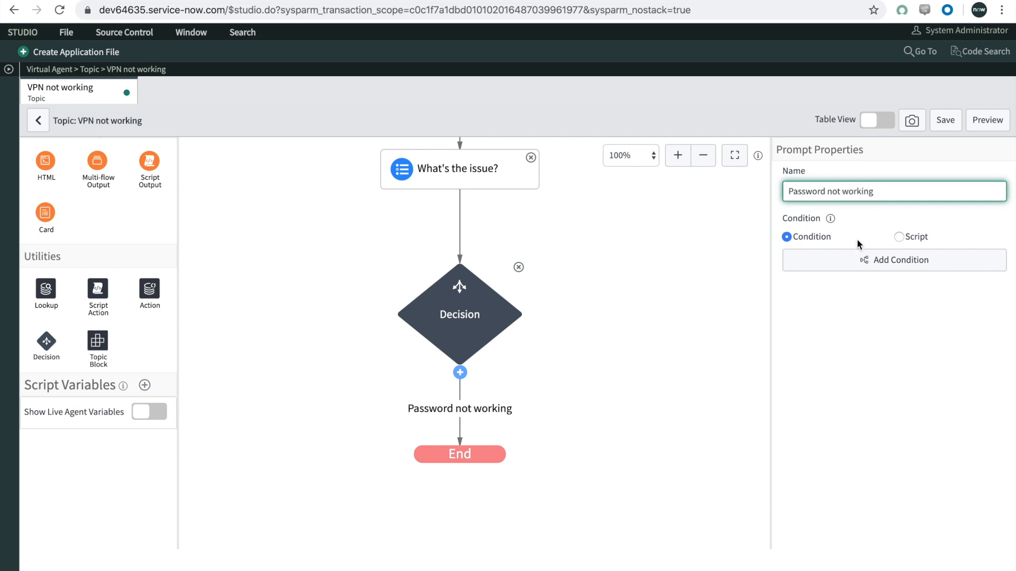
Step: Add a second branch to the Decision node and name it "Timing out"
left_click(460, 372)
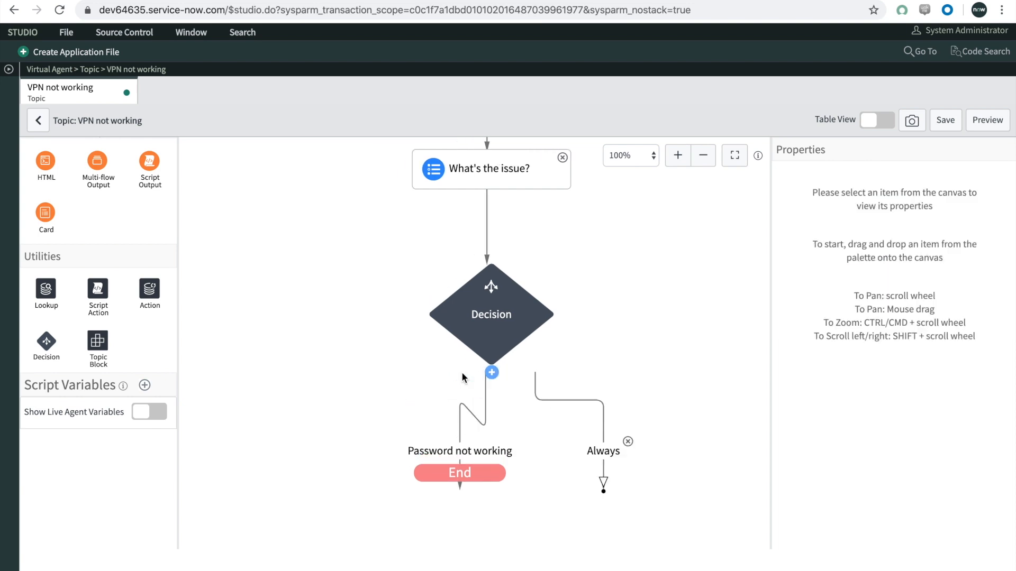
left_click(597, 453)
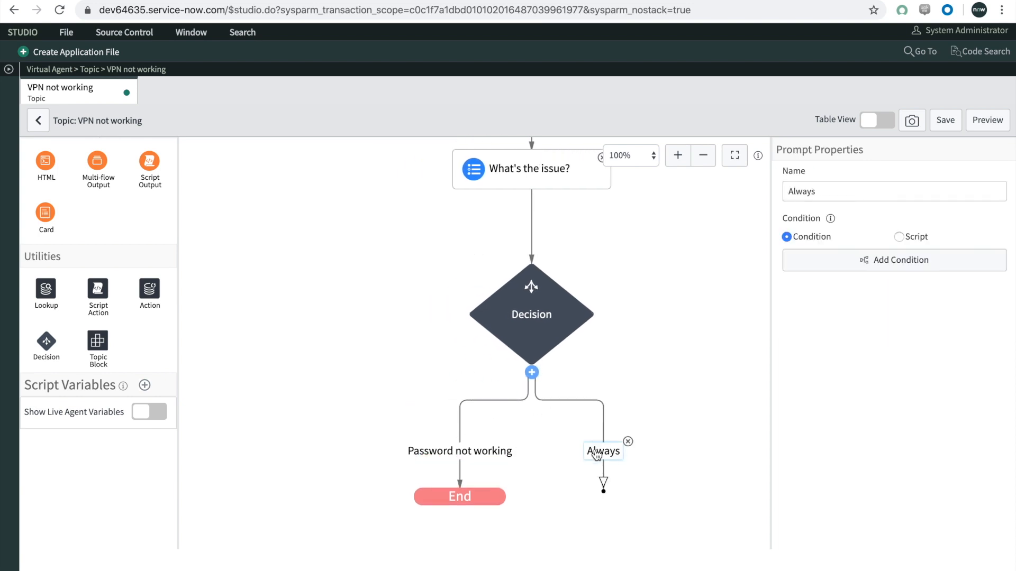
key("ctrl+a")
type("Timing out")
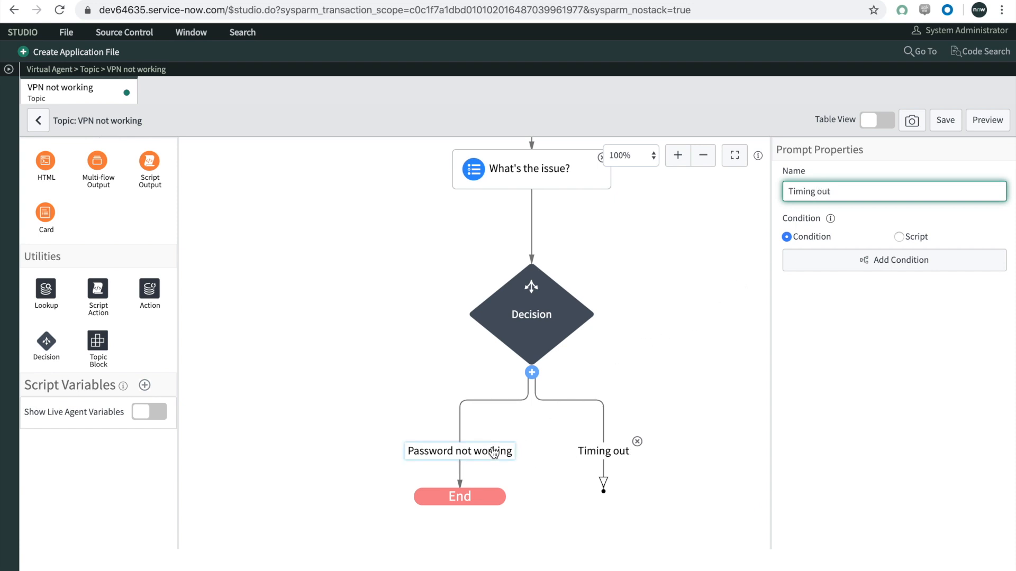
Step: Give the "Password not working" branch the condition What's The Issue? is "Password not working" and save it
left_click(463, 455)
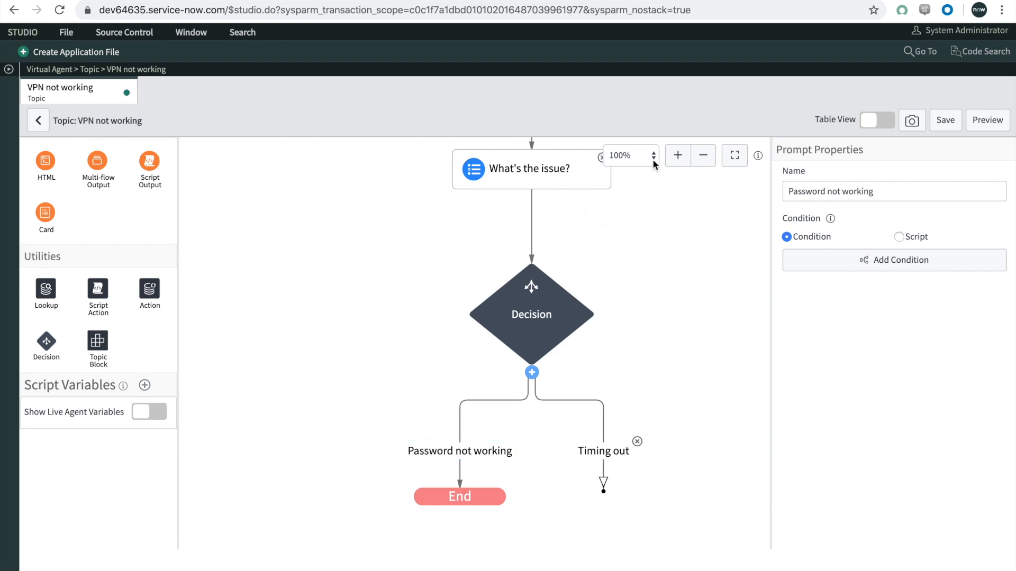
left_click(702, 155)
left_click(703, 155)
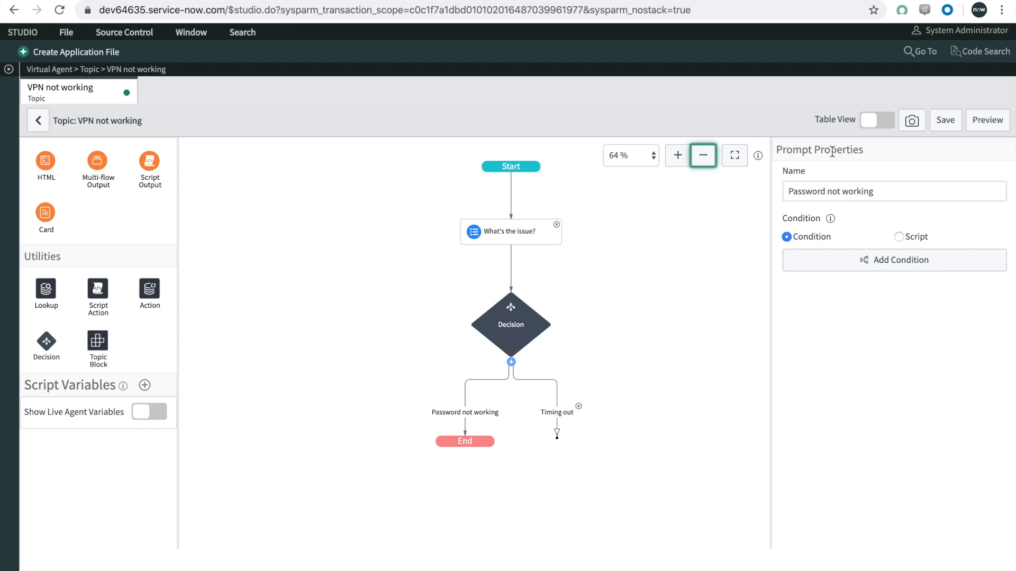
left_click(855, 266)
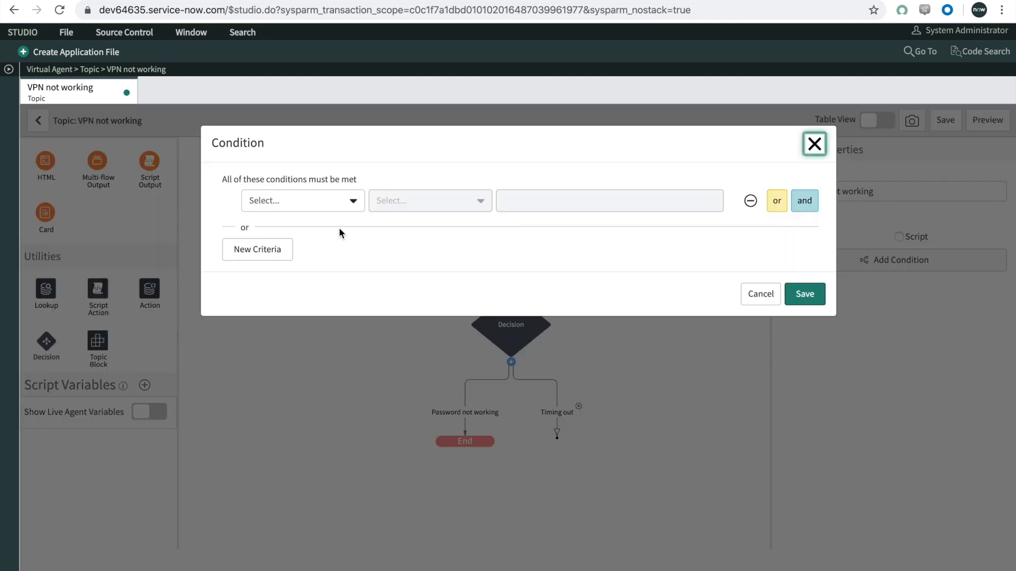
left_click(332, 206)
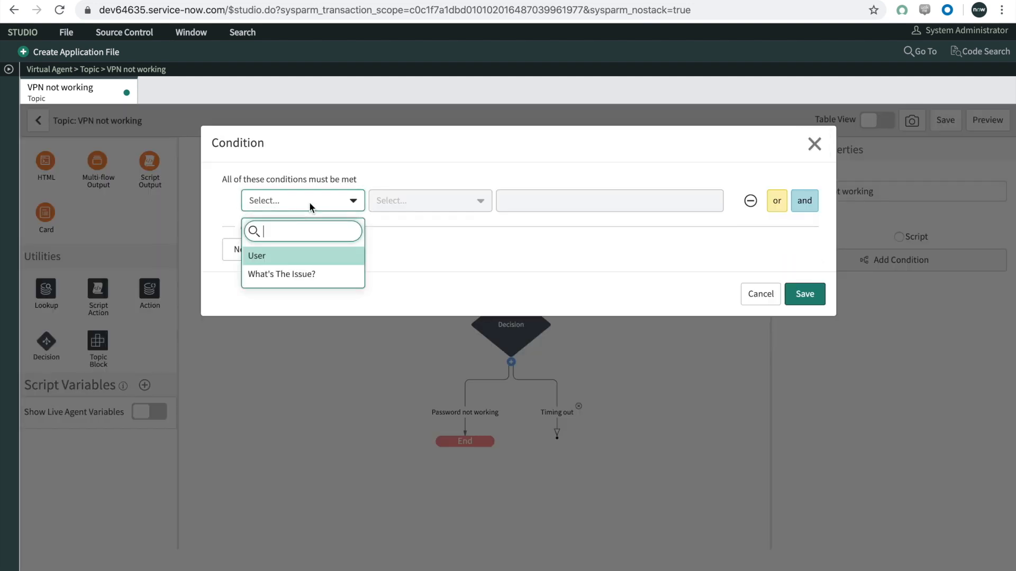
left_click(293, 274)
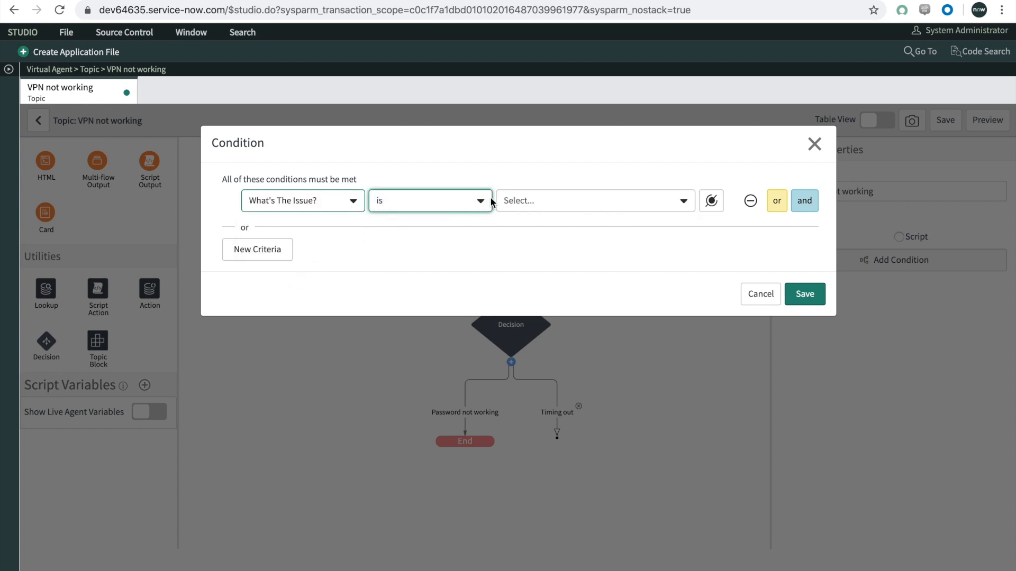
left_click(514, 200)
left_click(538, 257)
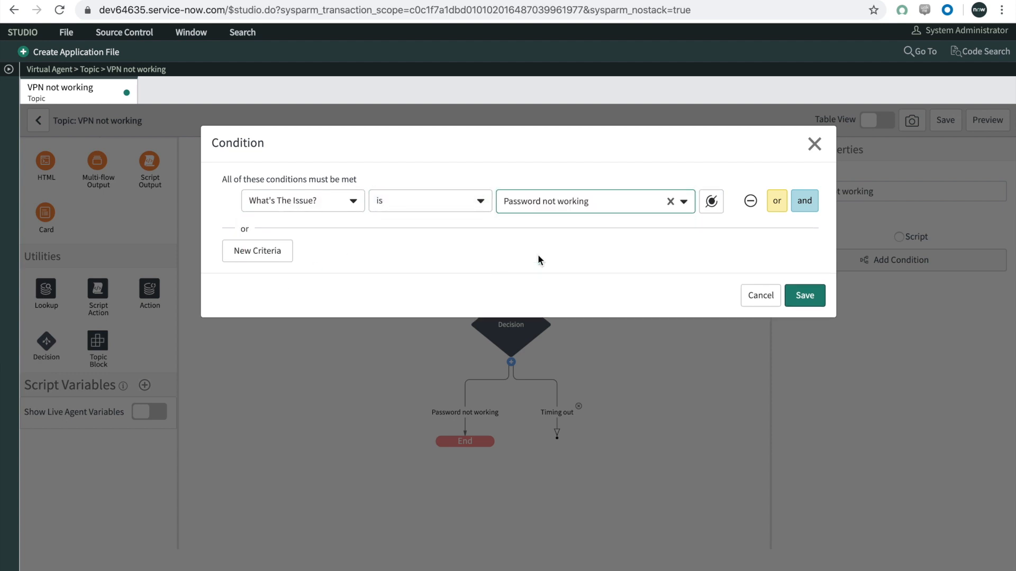
left_click(804, 296)
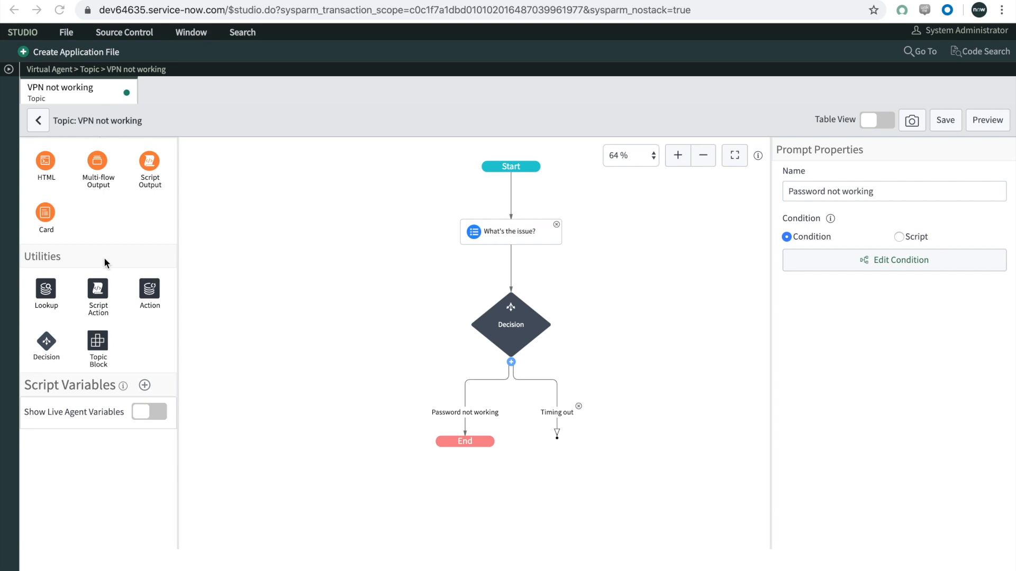
Step: Add a Text response to the "Password not working" branch, with "I will create an incident" as both name and response message
scroll(104, 257, "up", 3)
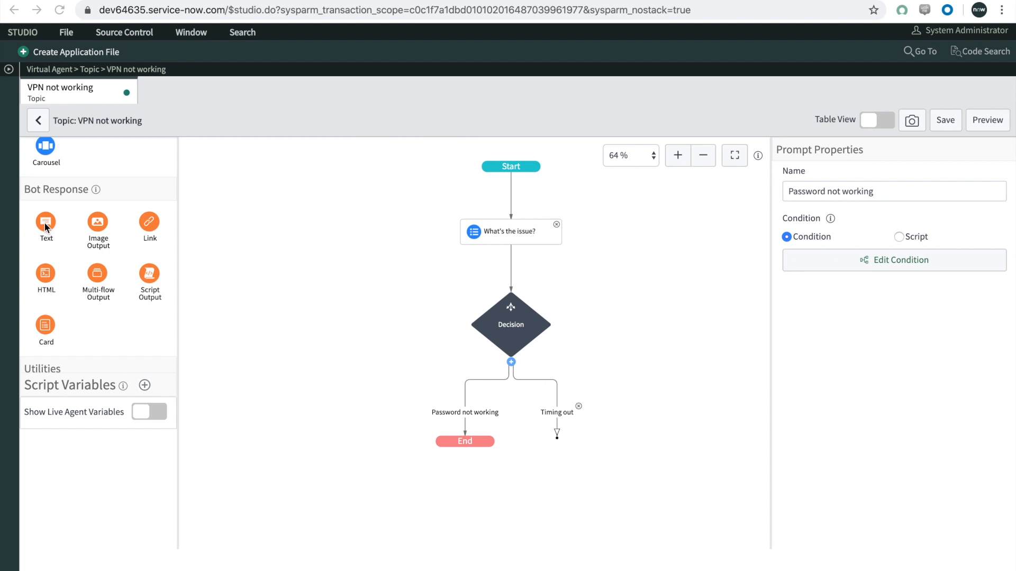
left_click_drag(46, 227, 556, 416)
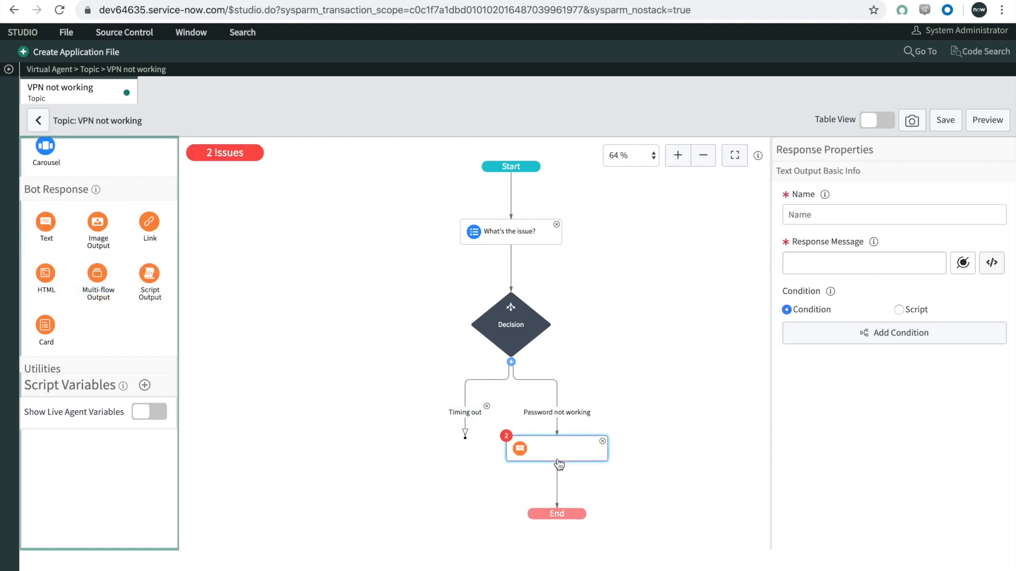
left_click(847, 215)
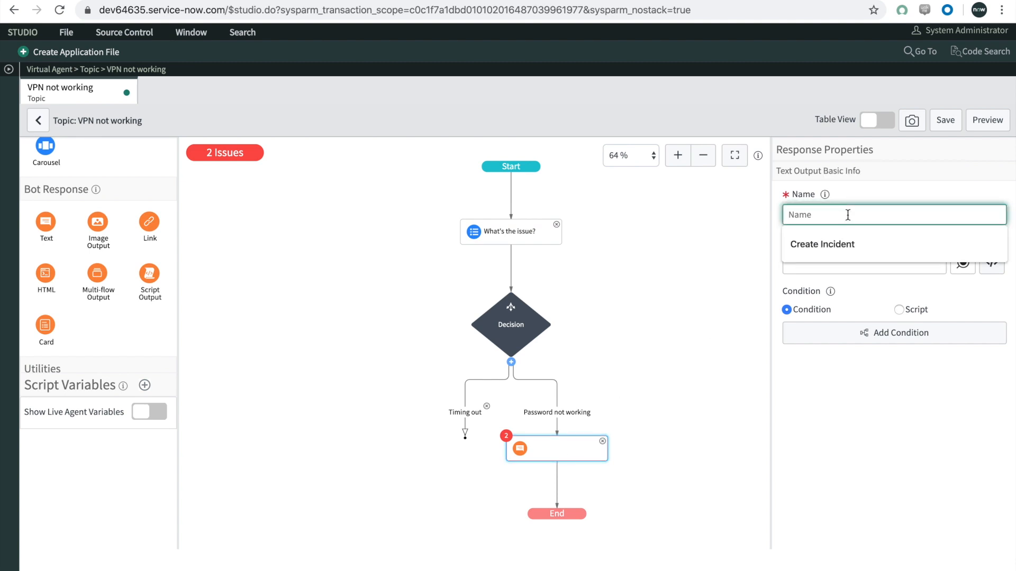
type("I")
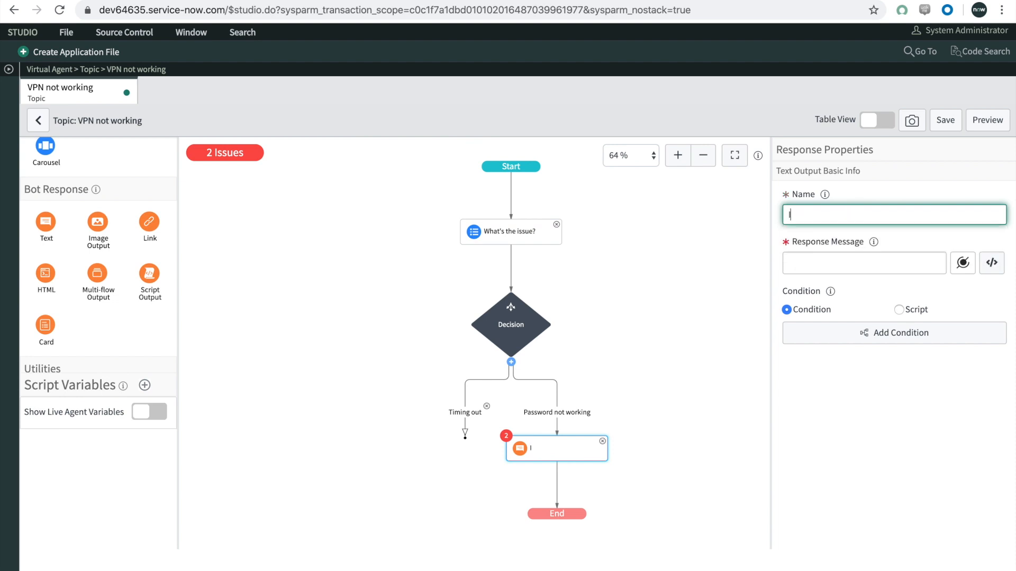
type(" will create an incident")
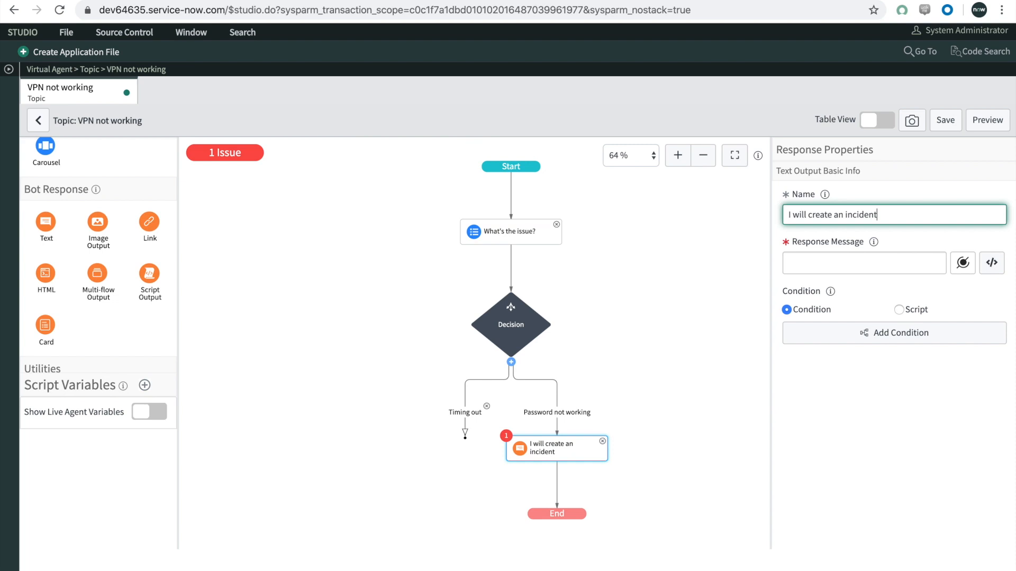
key("ctrl+a")
key("ctrl+c")
left_click(881, 257)
key("ctrl+v")
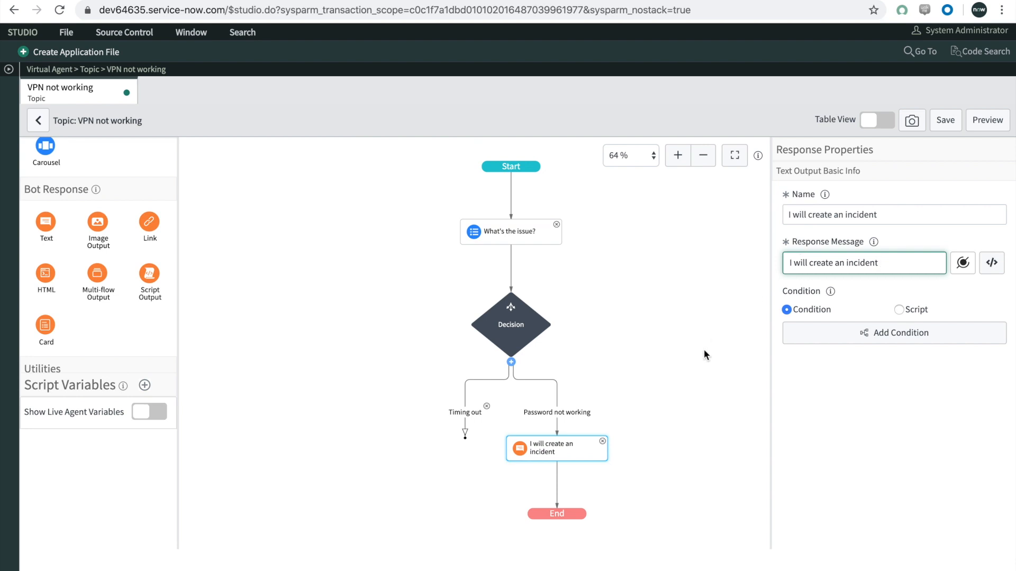
left_click(675, 403)
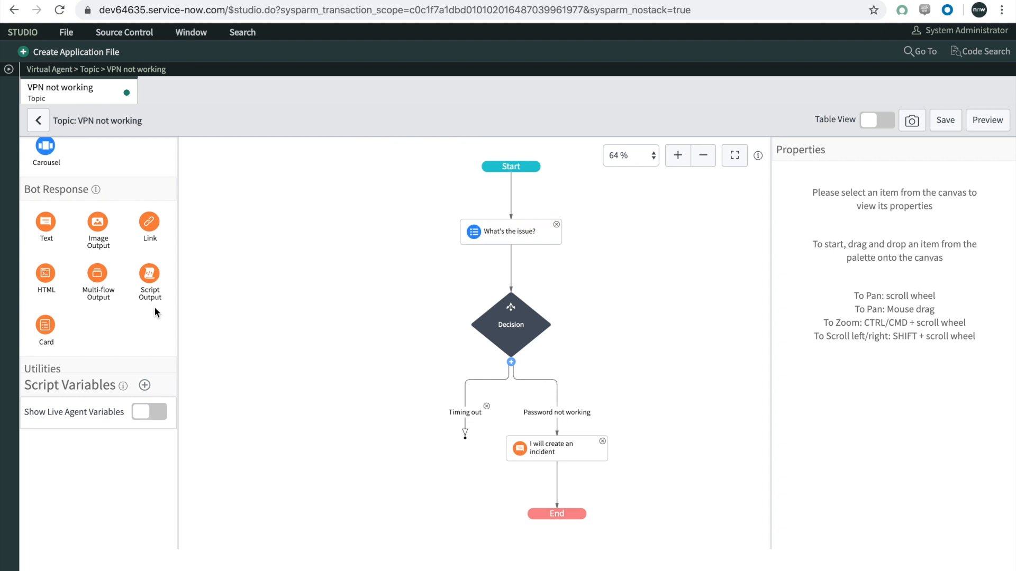
Step: Add an Action utility after the "I will create an incident" response and name it "Create incident"
scroll(152, 311, "down", 3)
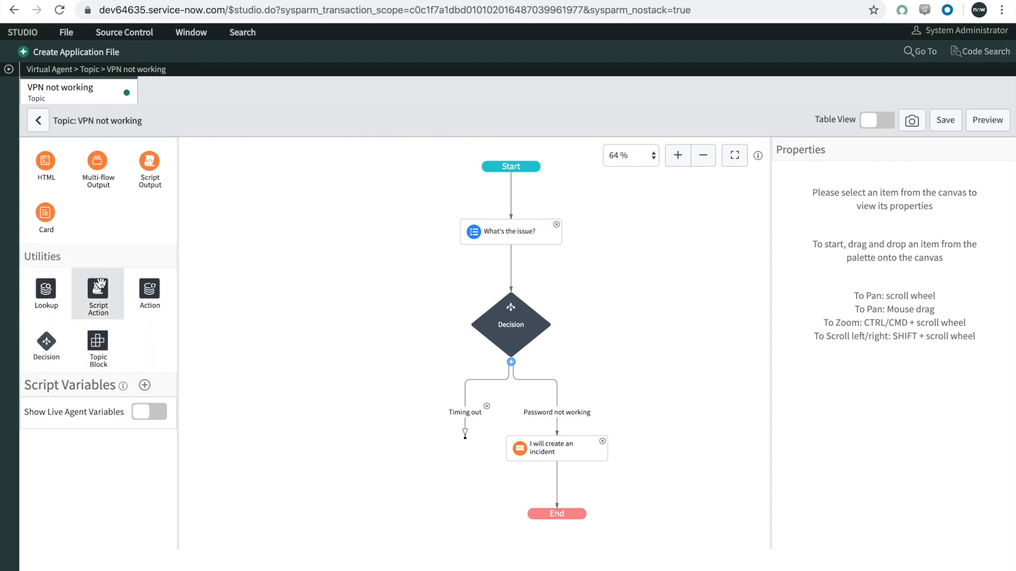
left_click_drag(150, 296, 556, 484)
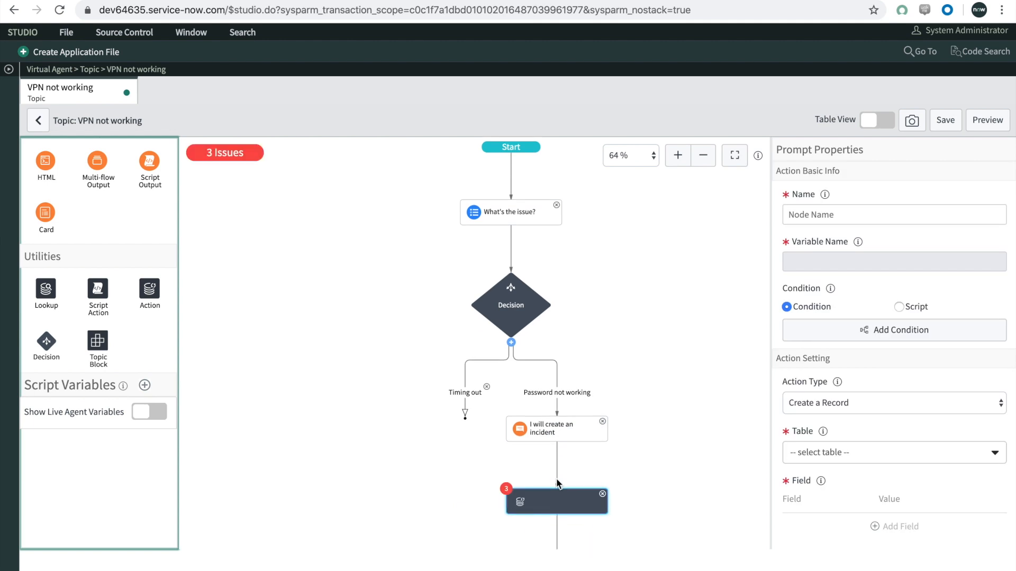
left_click(791, 214)
type("Create incident")
left_click(852, 239)
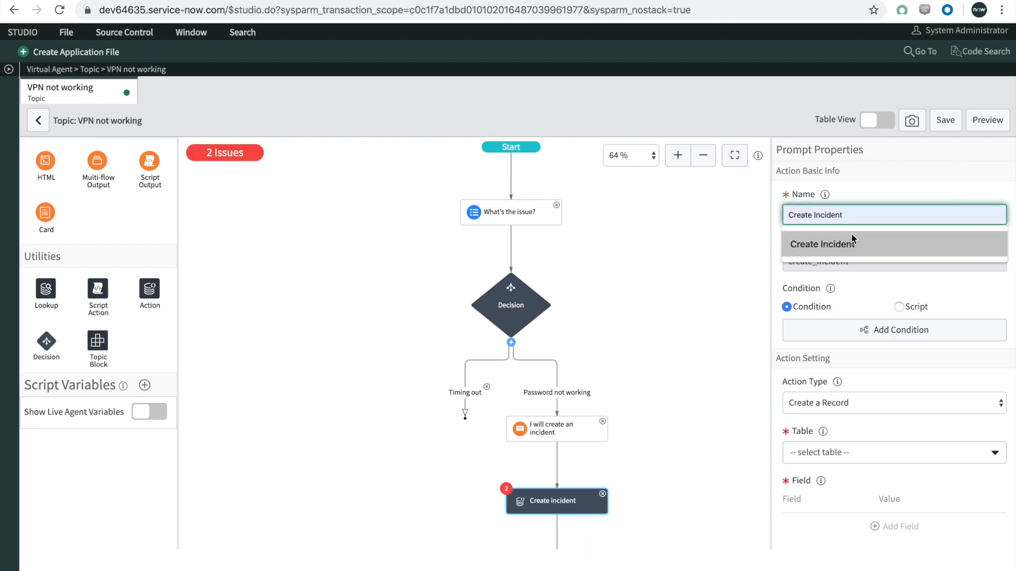
left_click(732, 252)
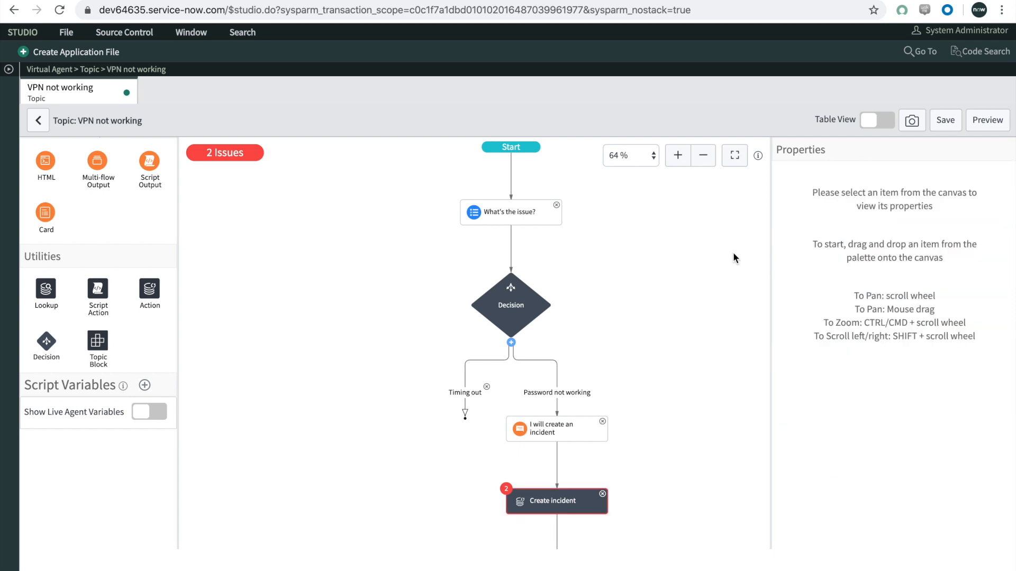
Step: Configure the "Create incident" action as Create a Record on the Incident [incident] table
left_click(555, 500)
scroll(855, 309, "down", 1)
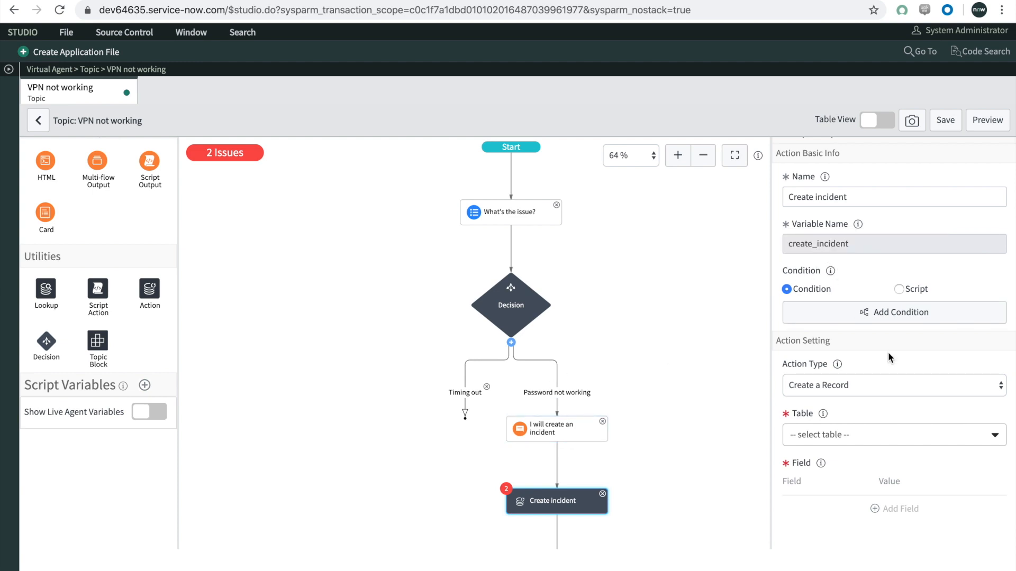
scroll(887, 351, "down", 1)
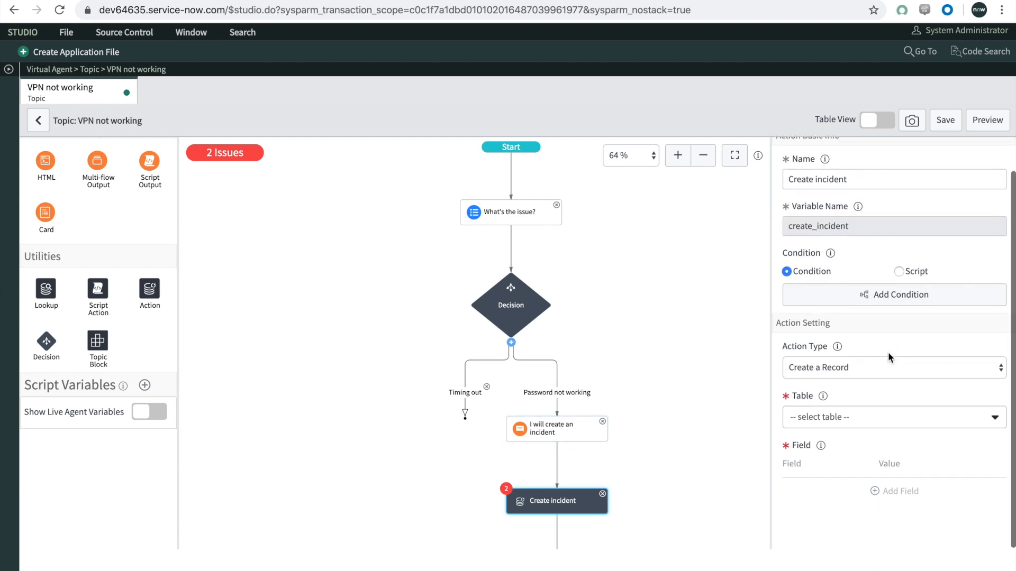
left_click(831, 367)
left_click(838, 367)
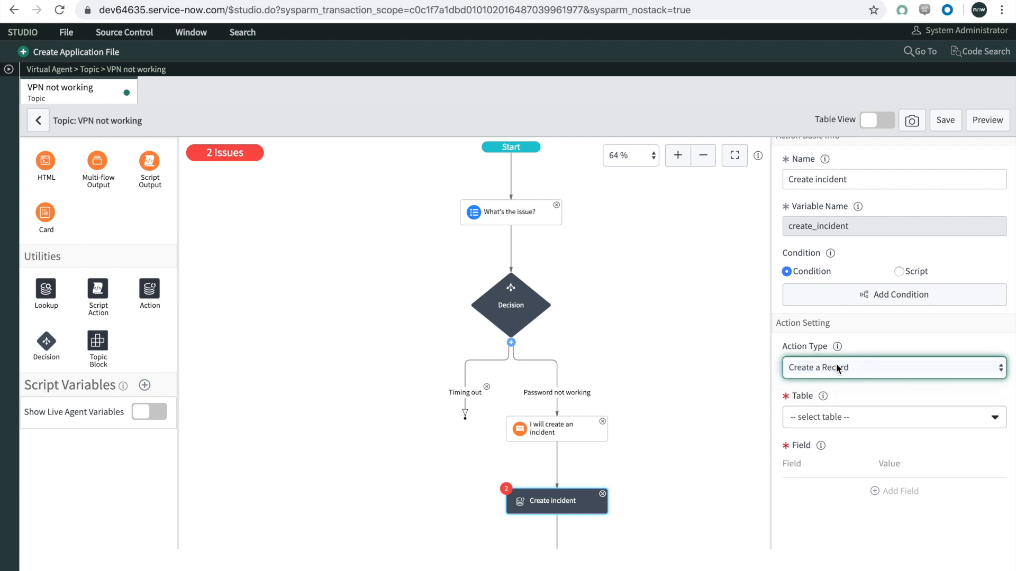
left_click(843, 418)
type("incident")
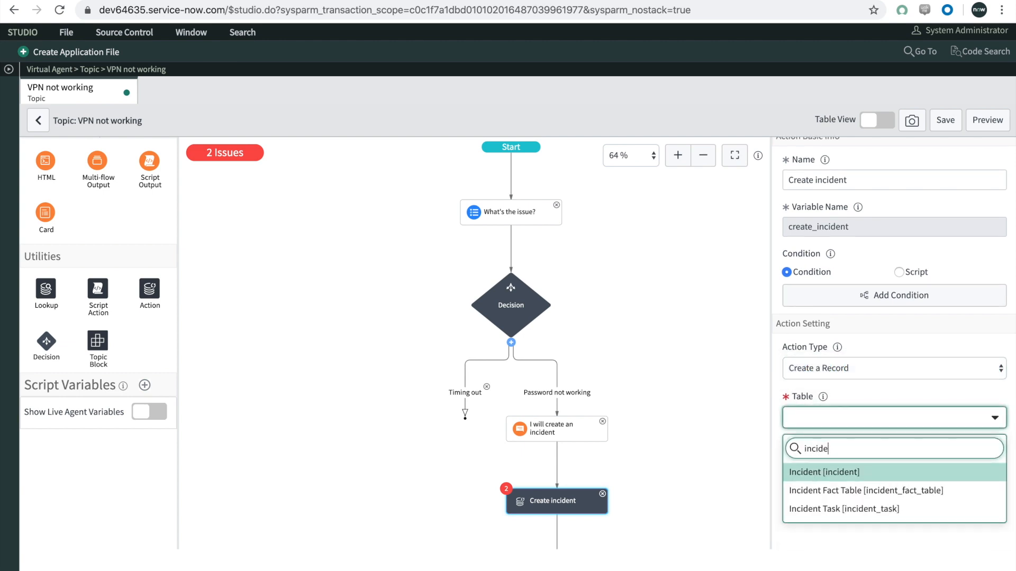
left_click(857, 474)
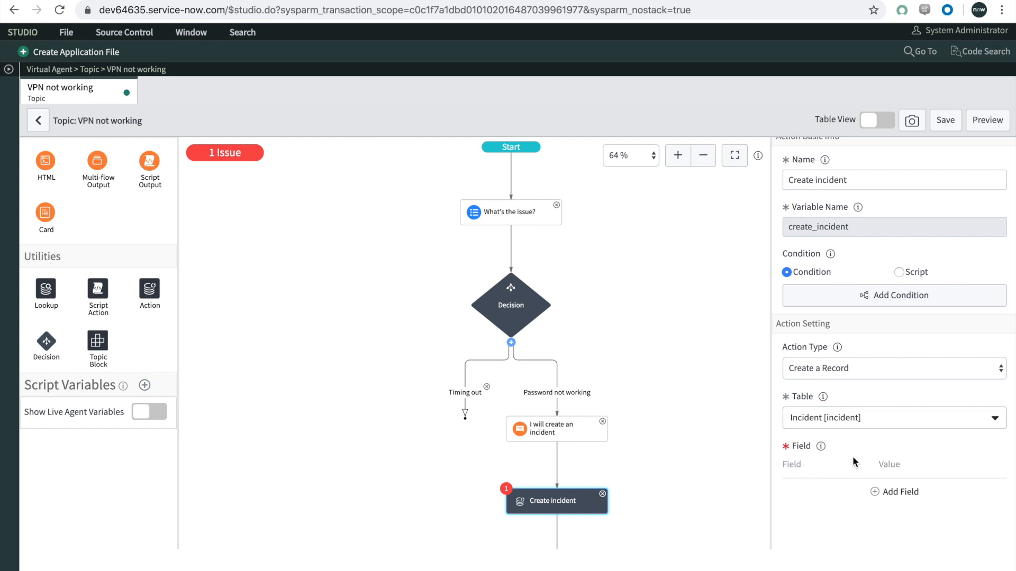
Step: Add a Caller field value to the "Create incident" action and map it to the User input variable
left_click(876, 494)
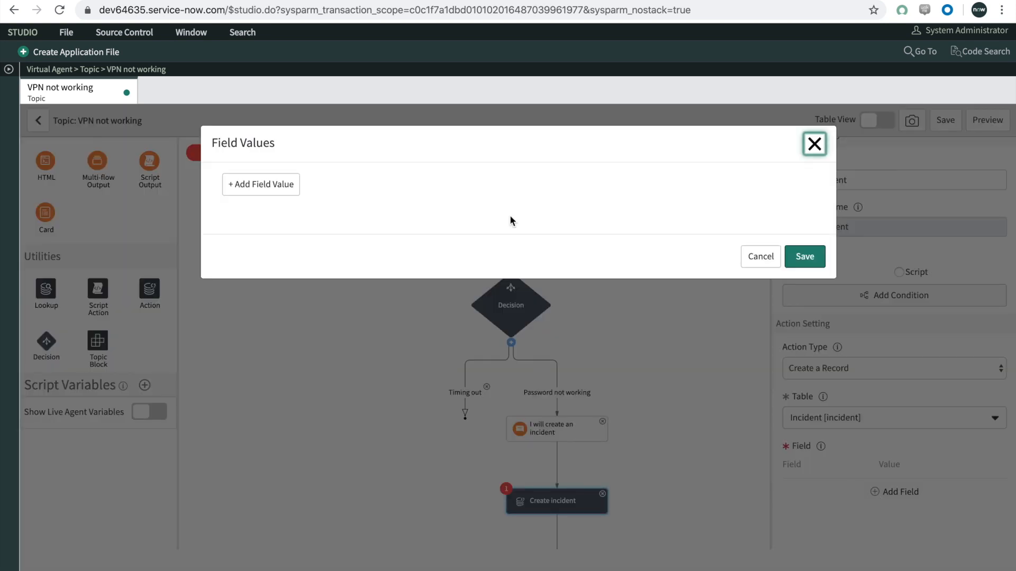
left_click(270, 186)
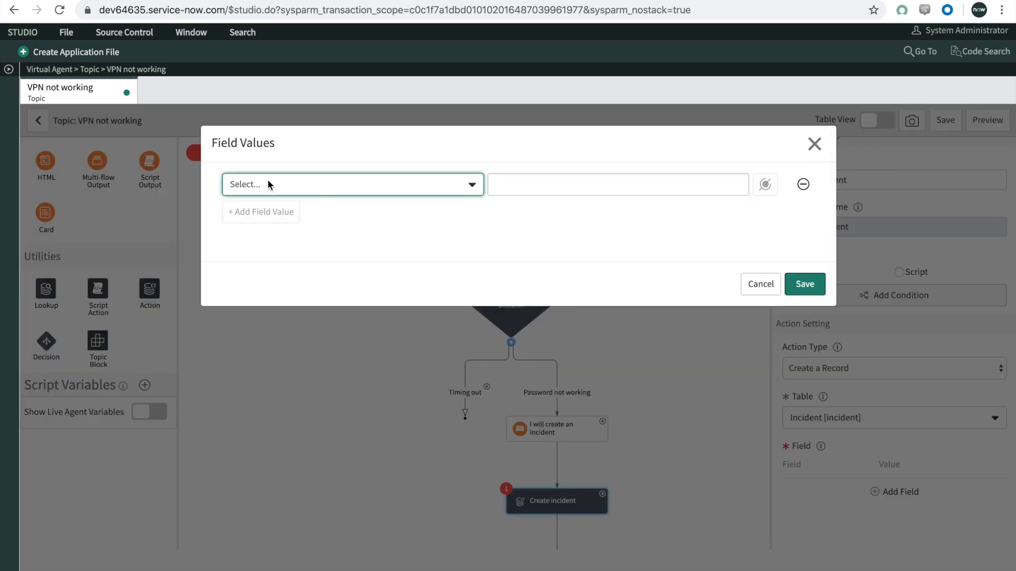
left_click(300, 188)
type("caller")
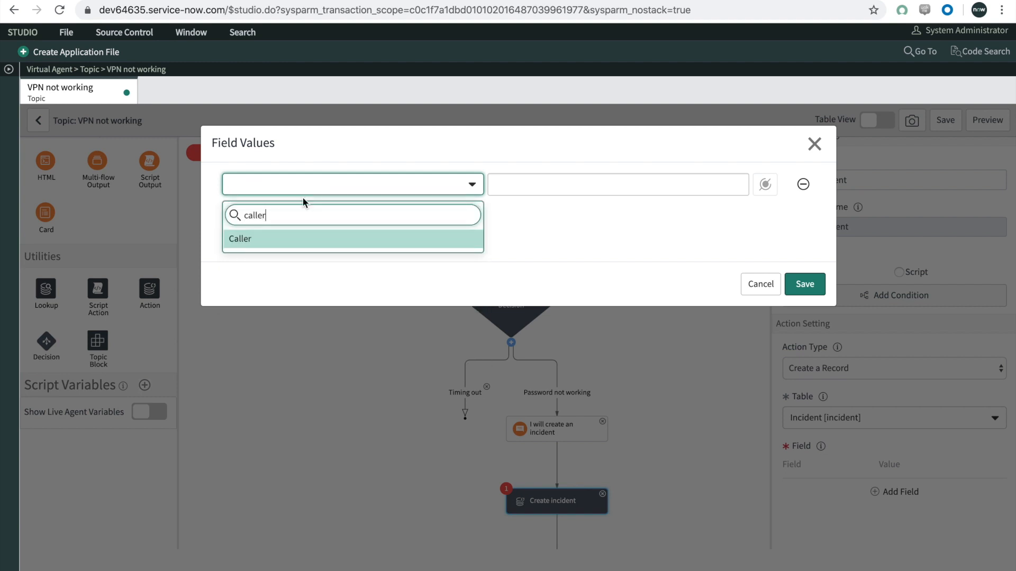
left_click(300, 240)
left_click(540, 190)
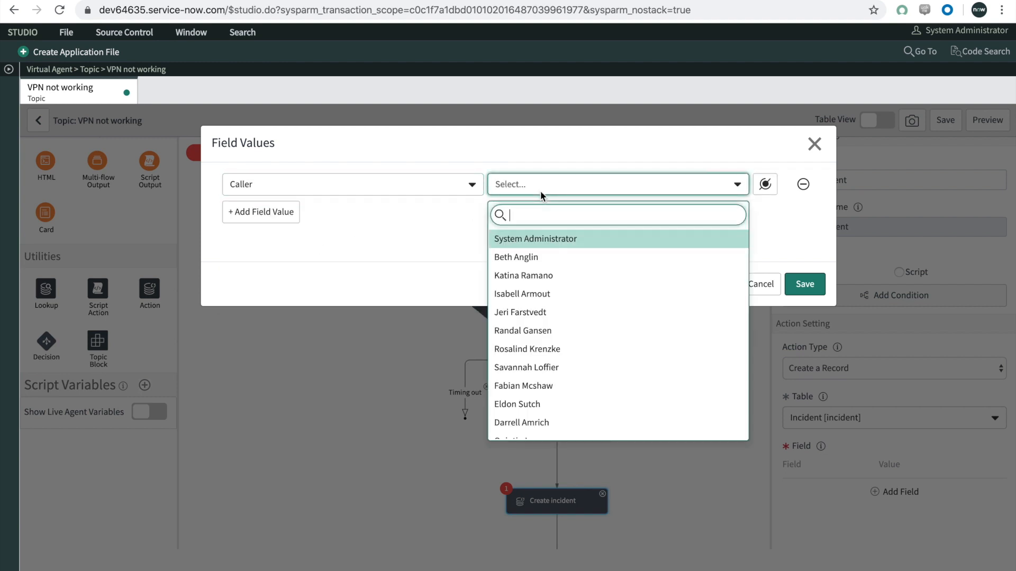
left_click(536, 158)
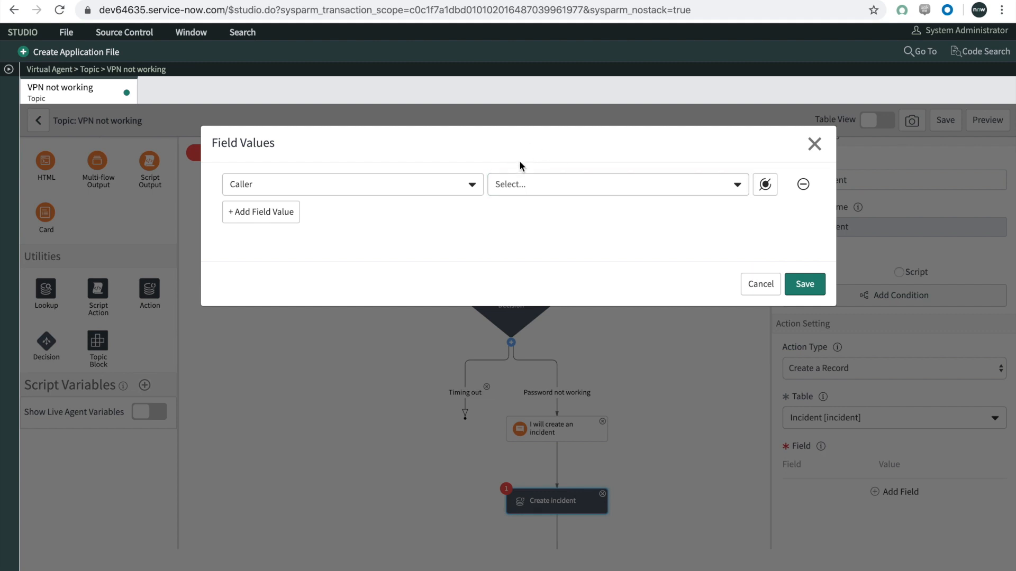
left_click(764, 184)
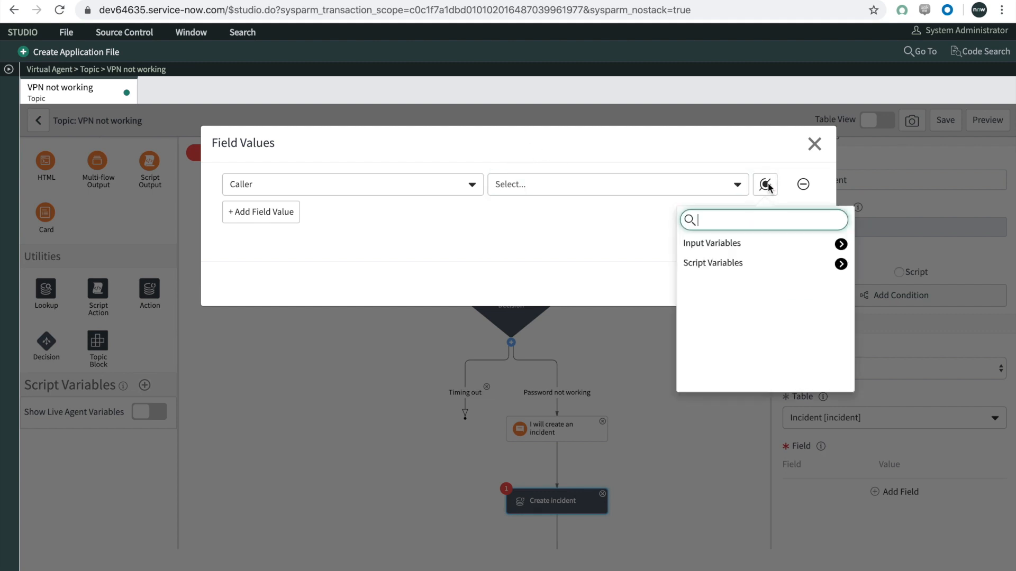
left_click(842, 245)
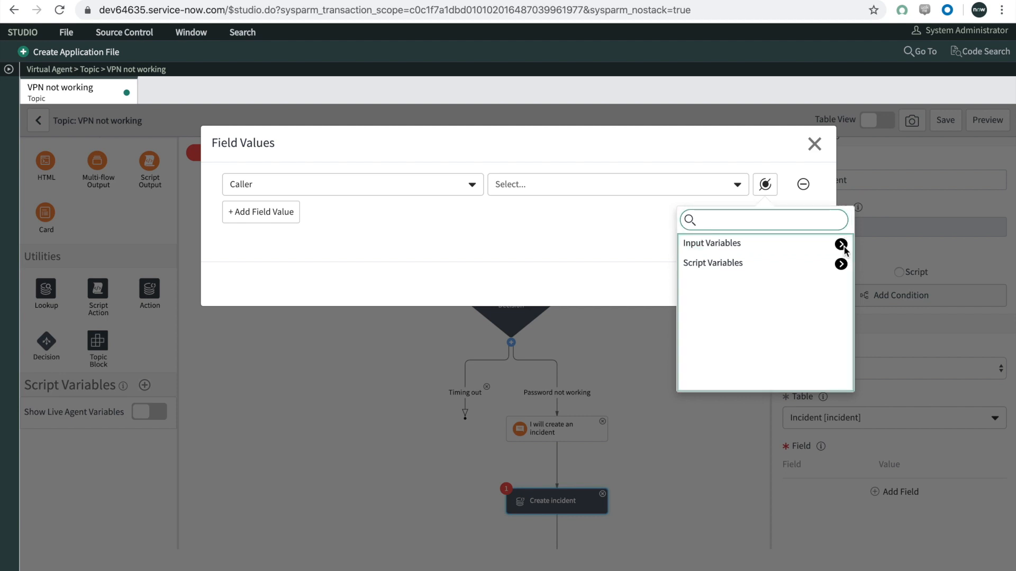
left_click(843, 246)
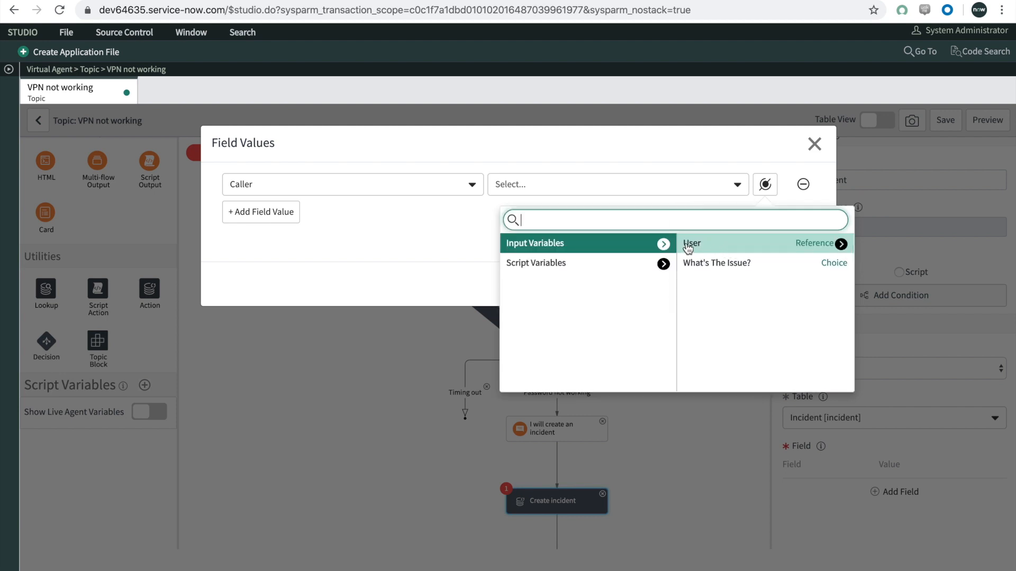
left_click(688, 245)
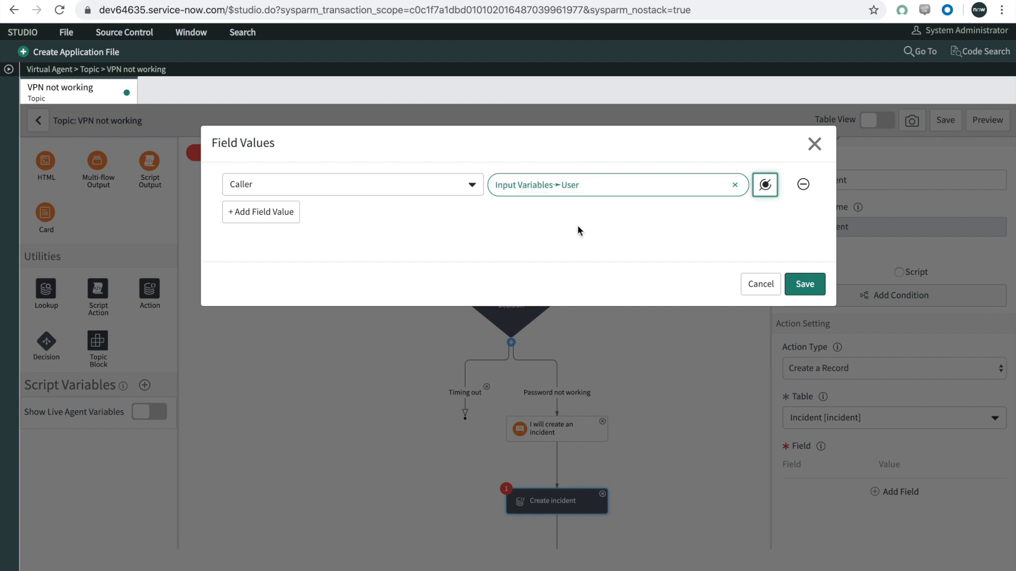
Step: Add a Short description field value mapped to the What's The Issue? input variable and save the action's field values
left_click(273, 213)
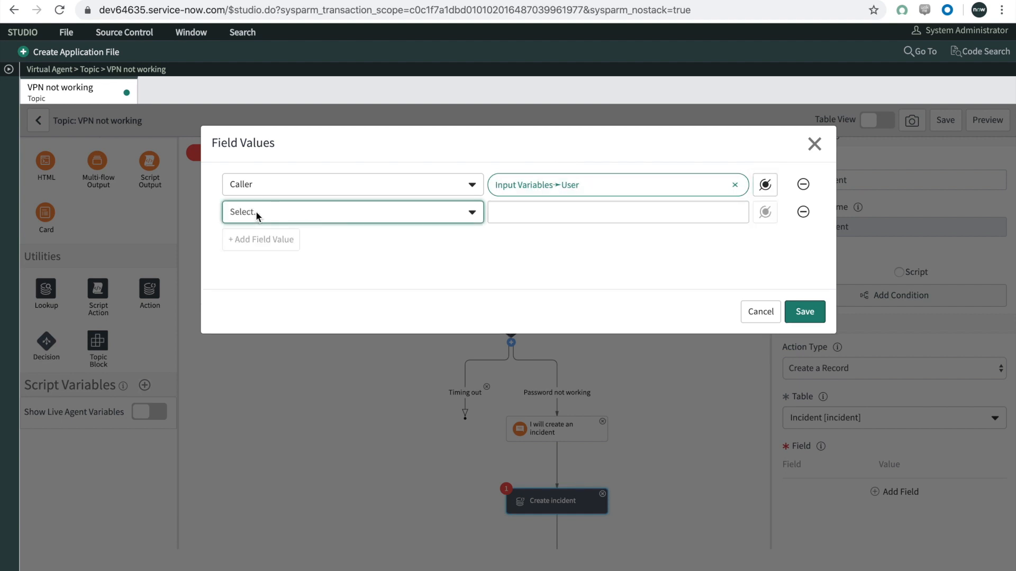
left_click(256, 212)
type("short")
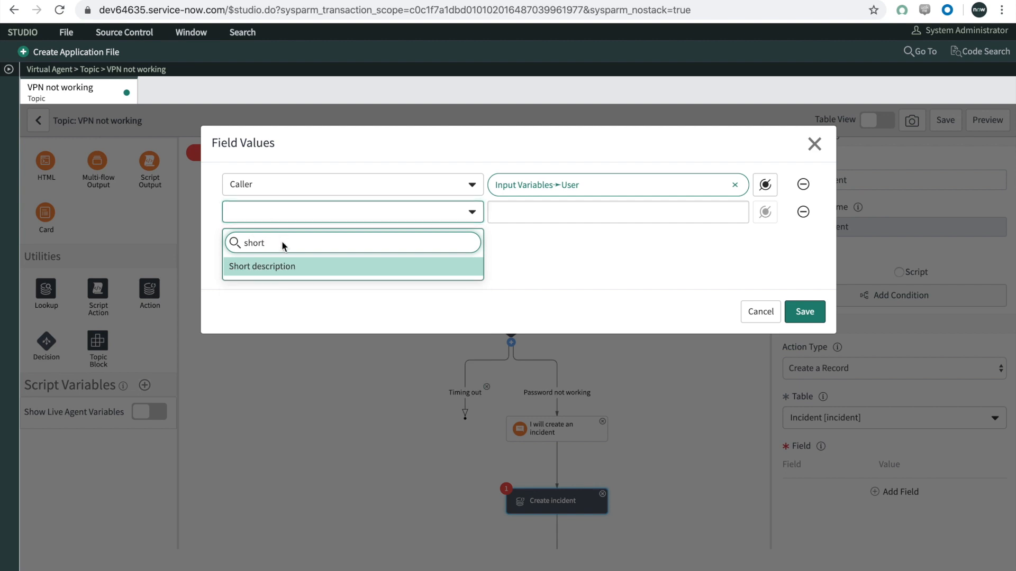
left_click(287, 268)
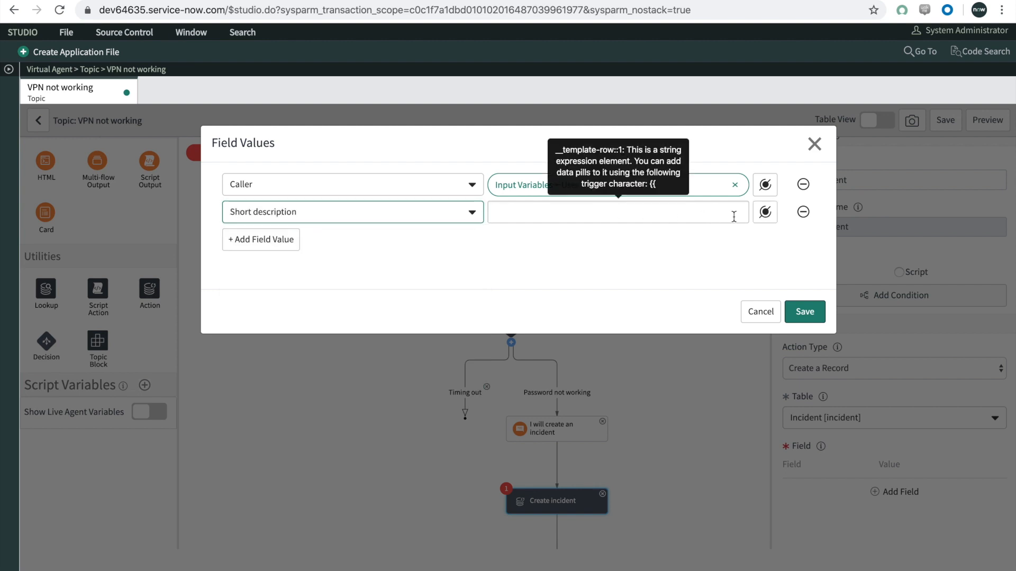
left_click(763, 216)
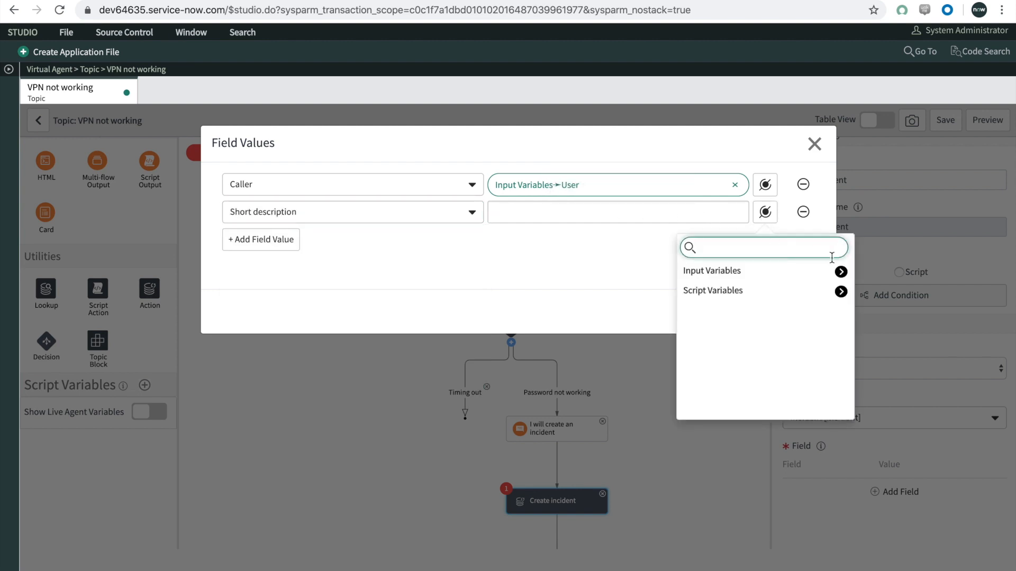
left_click(841, 272)
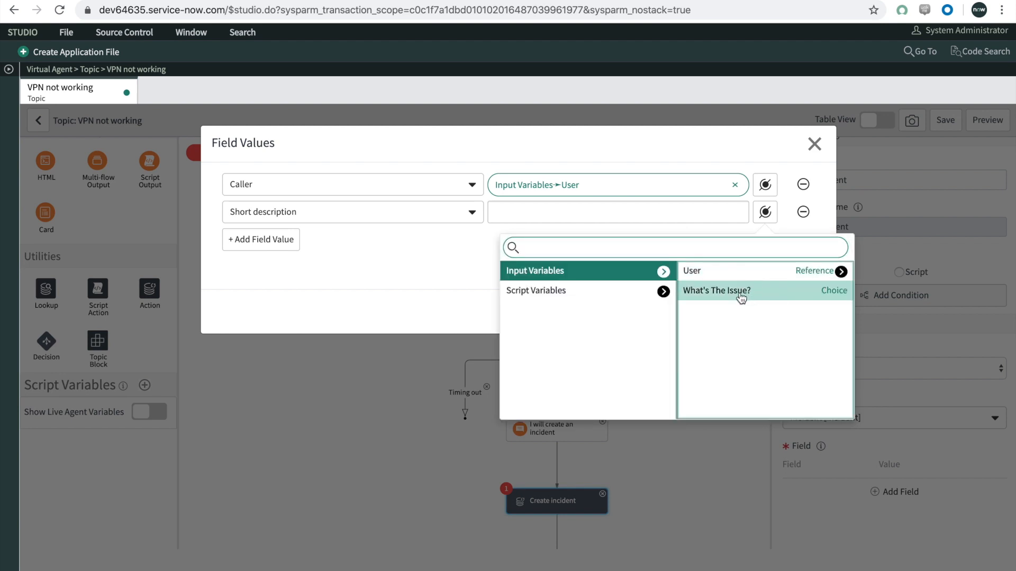
left_click(740, 294)
left_click(393, 256)
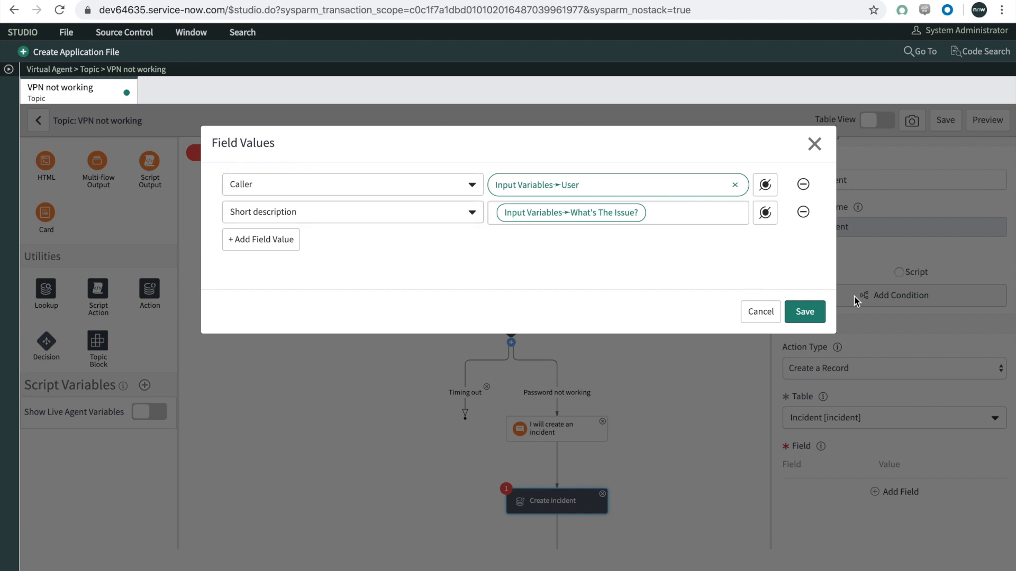
left_click(814, 315)
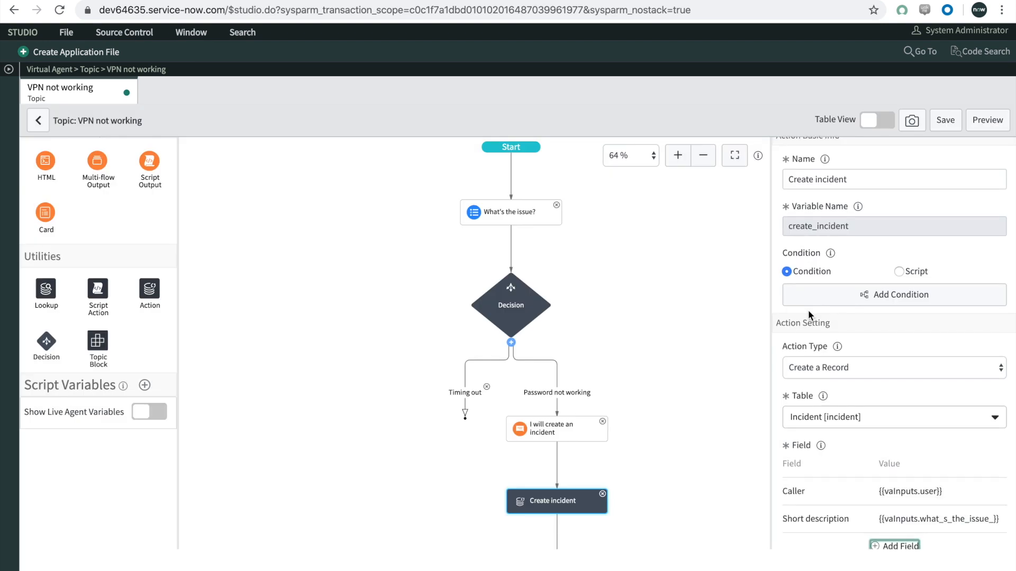
Step: Add a Card response after the "Create incident" action and name it "Incident feedback"
scroll(807, 310, "down", 1)
scroll(605, 361, "down", 3)
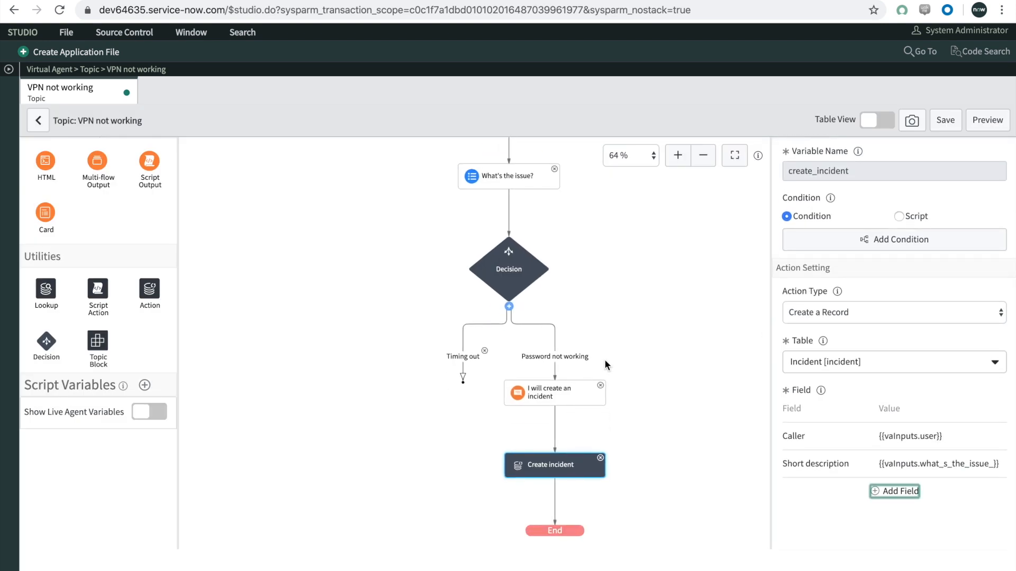
scroll(639, 385, "down", 1)
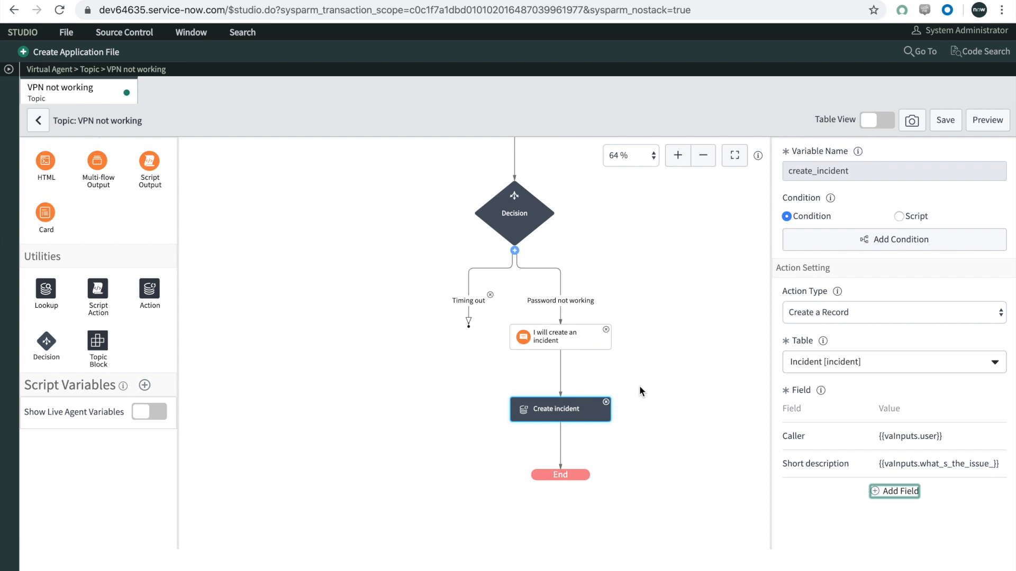
left_click(47, 215)
left_click_drag(48, 217, 547, 443)
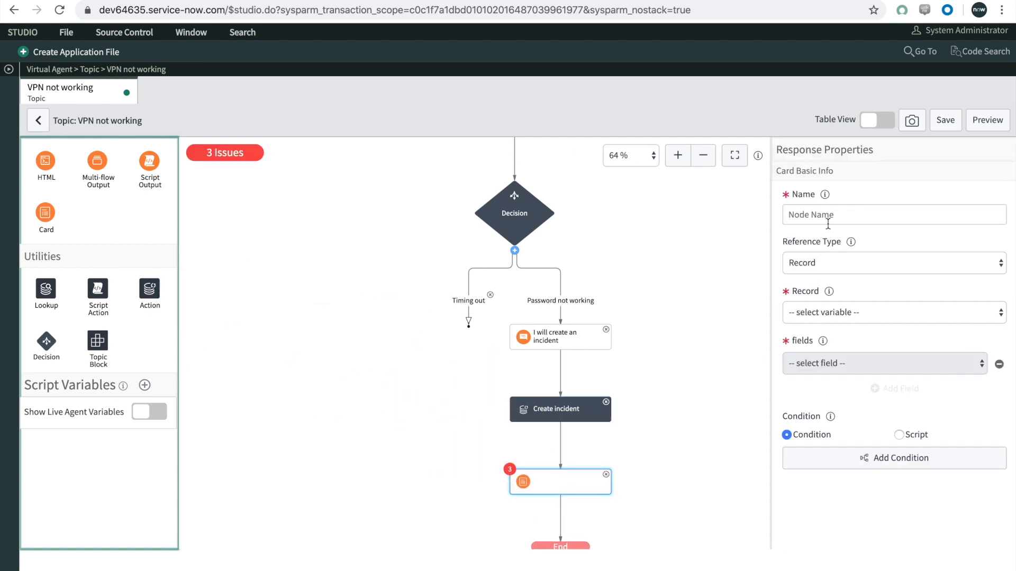
left_click(830, 215)
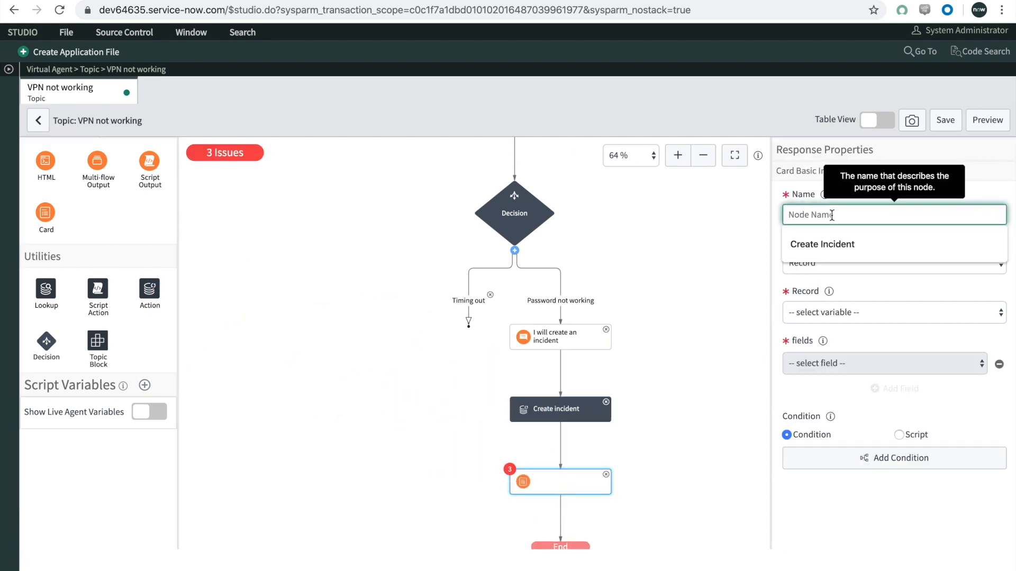
type("Incid")
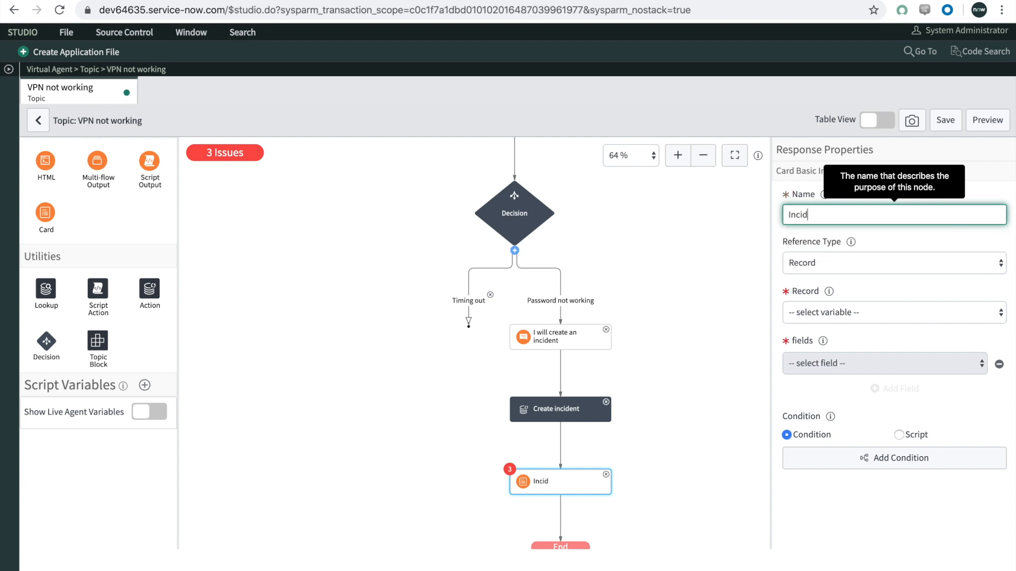
type("ent feedback")
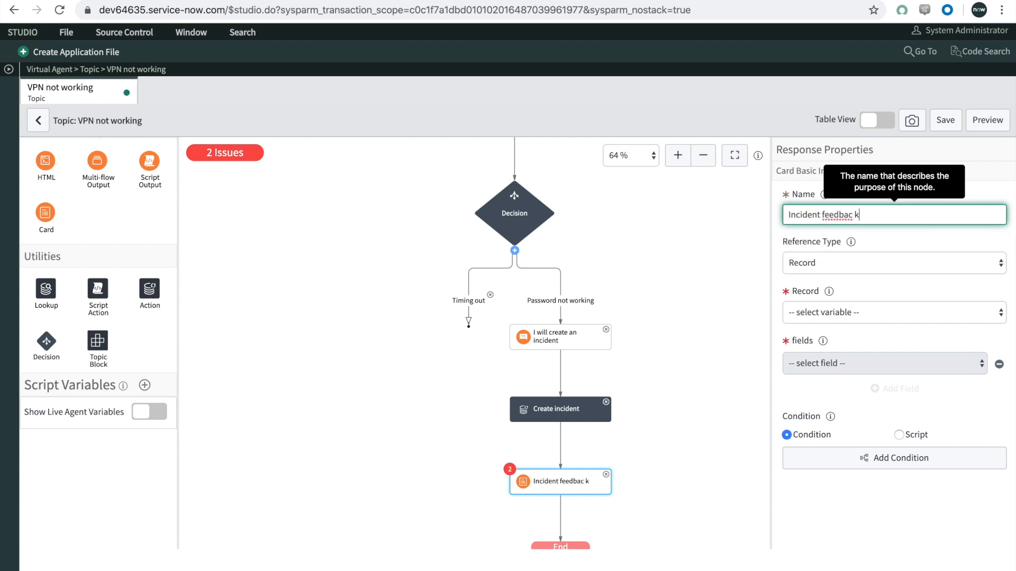
Step: Set the "Incident feedback" card's reference type to Record and its record to Create Incident
left_click(812, 259)
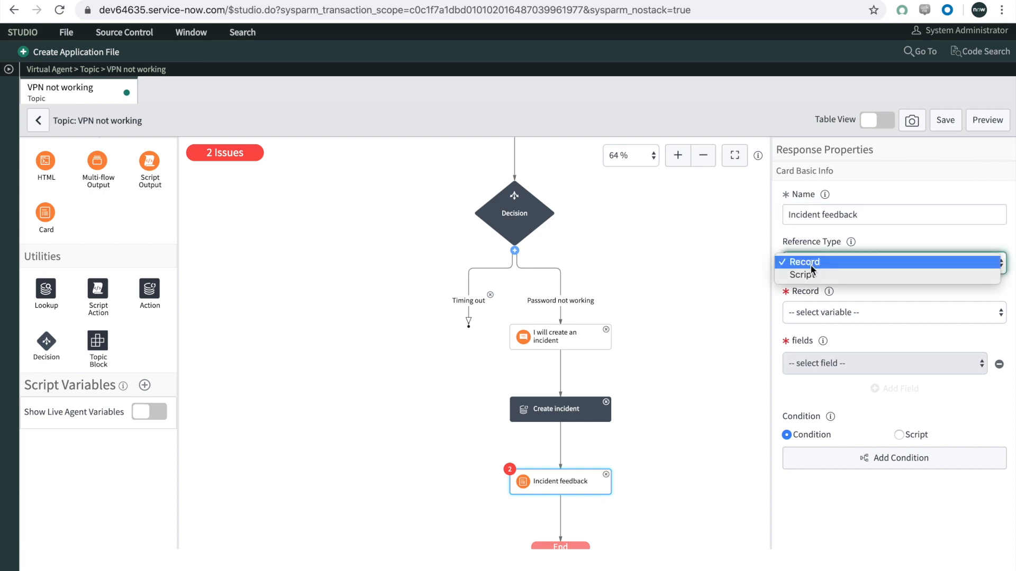
left_click(812, 265)
left_click(811, 313)
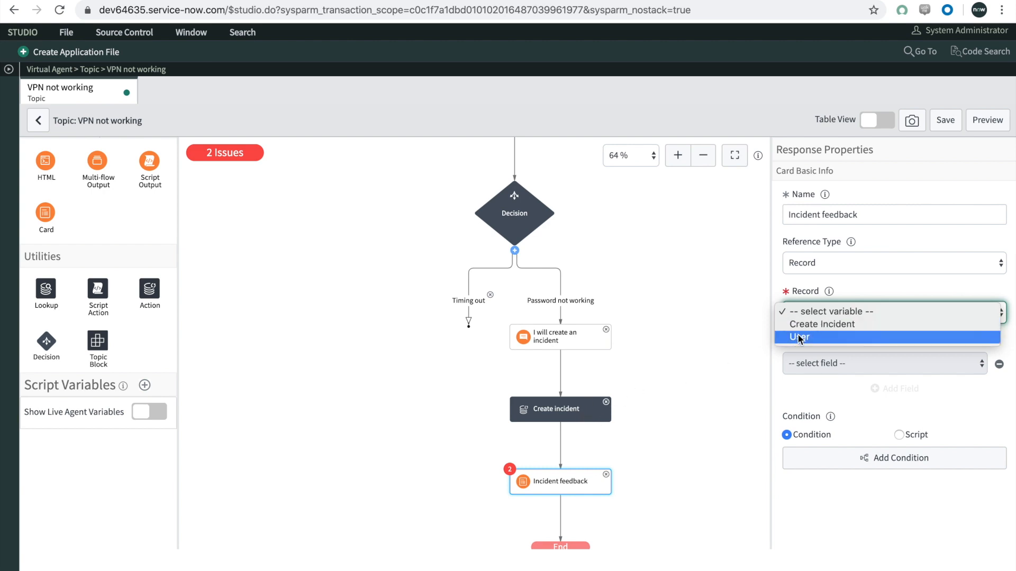
left_click(811, 324)
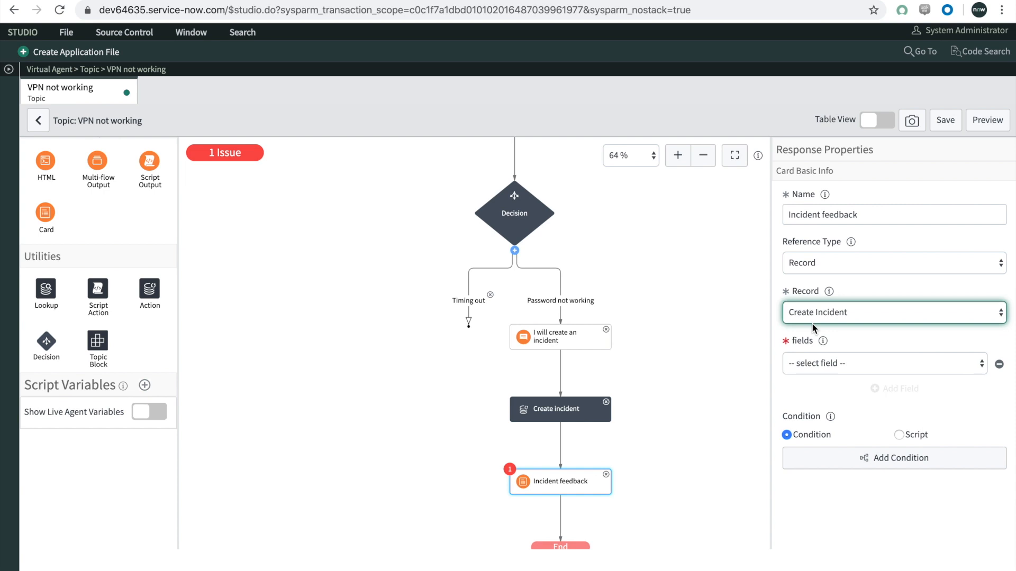
Step: Add Number and Short description as the fields of the "Incident feedback" card
left_click(817, 363)
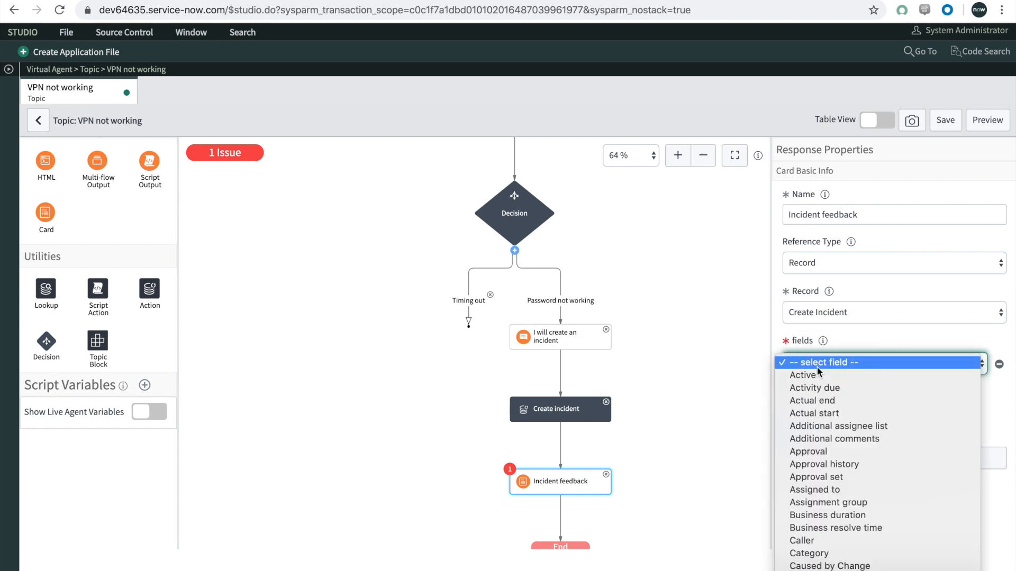
scroll(817, 366, "down", 8)
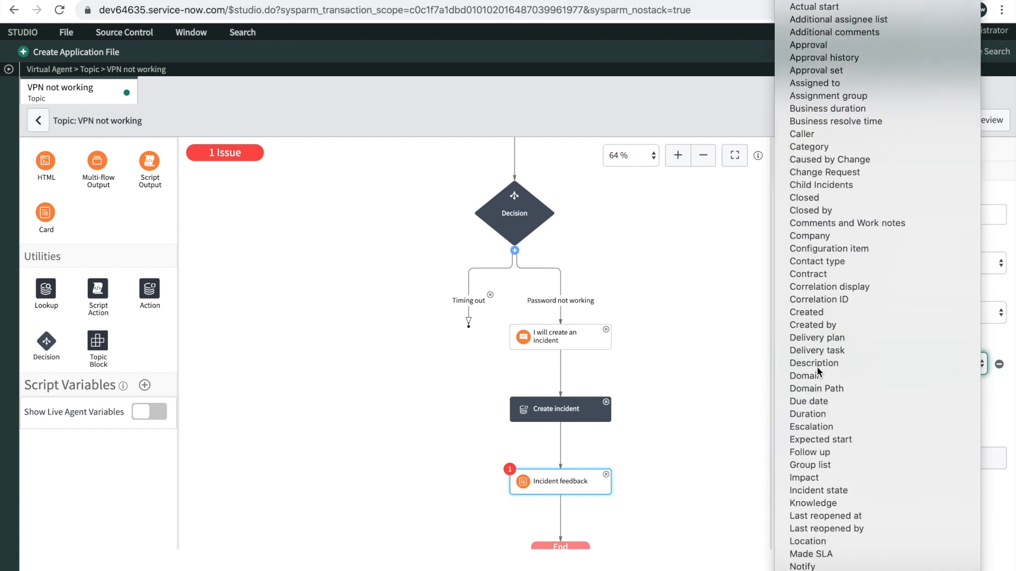
left_click(825, 570)
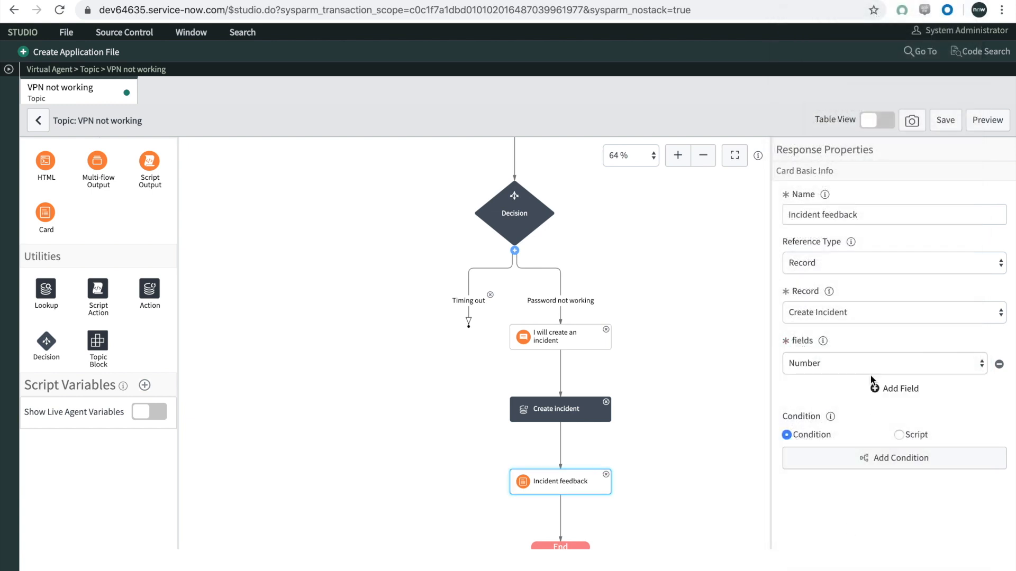
left_click(876, 390)
left_click(836, 388)
scroll(833, 503, "down", 10)
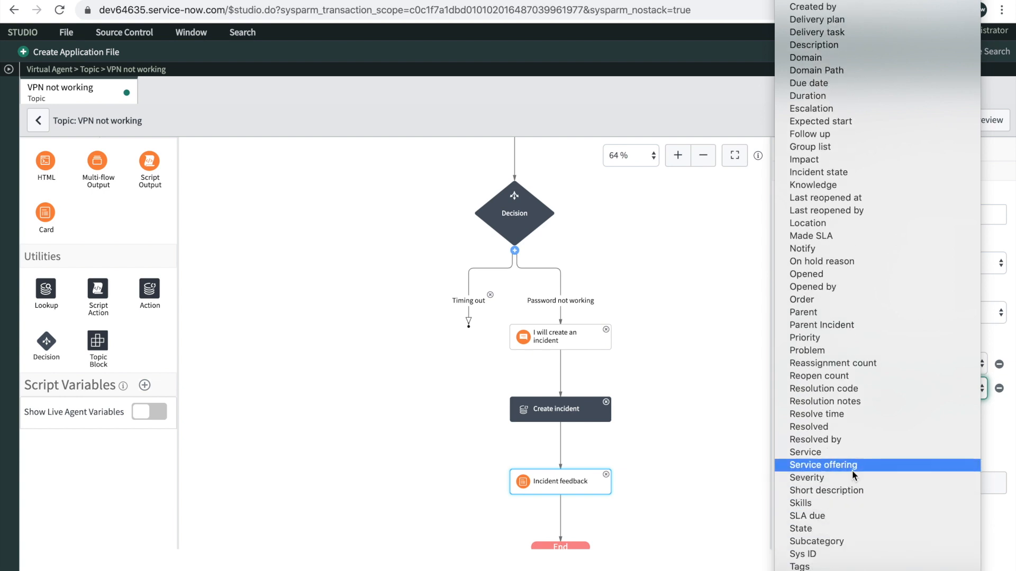
left_click(846, 493)
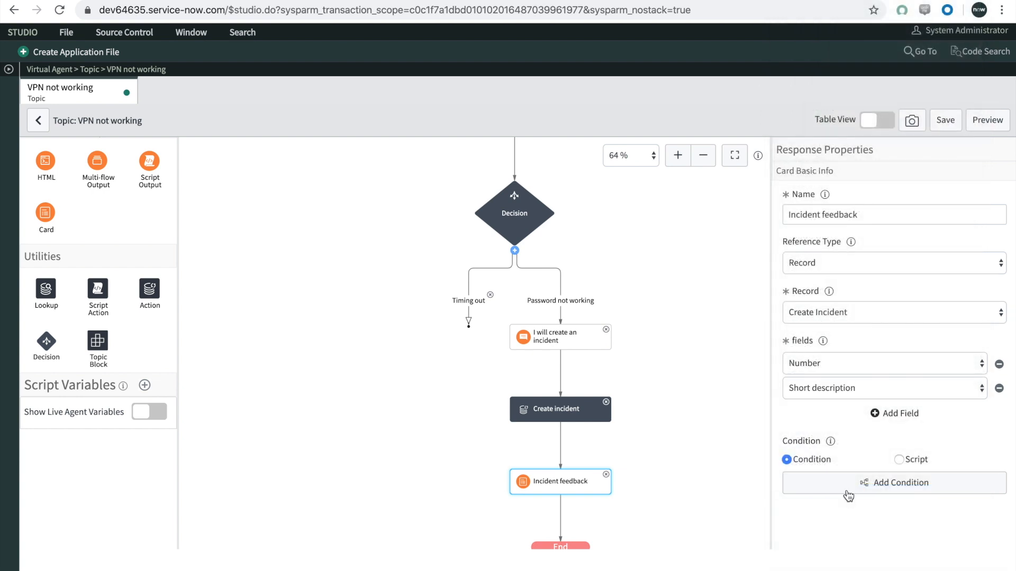
left_click(879, 414)
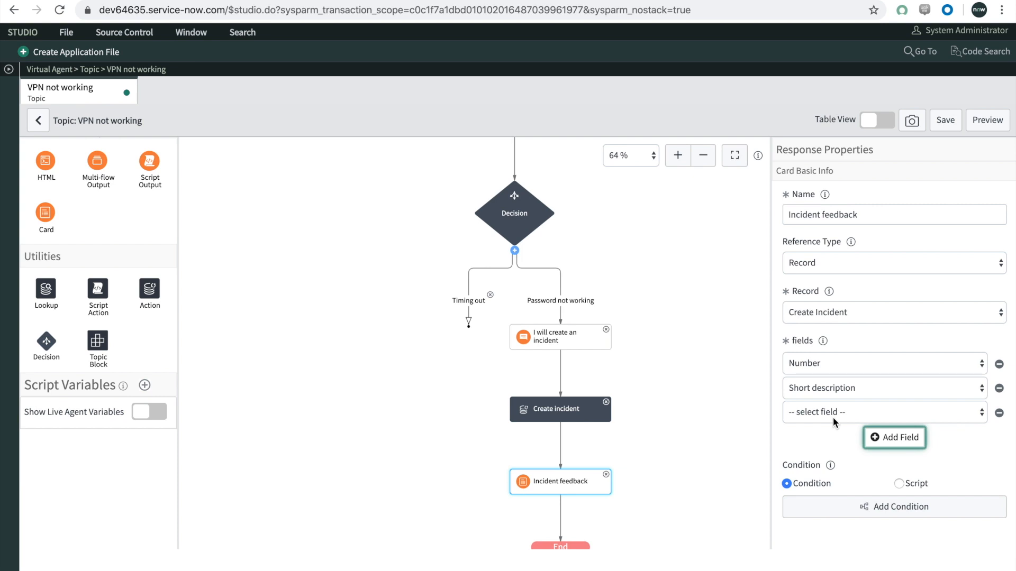
left_click(999, 415)
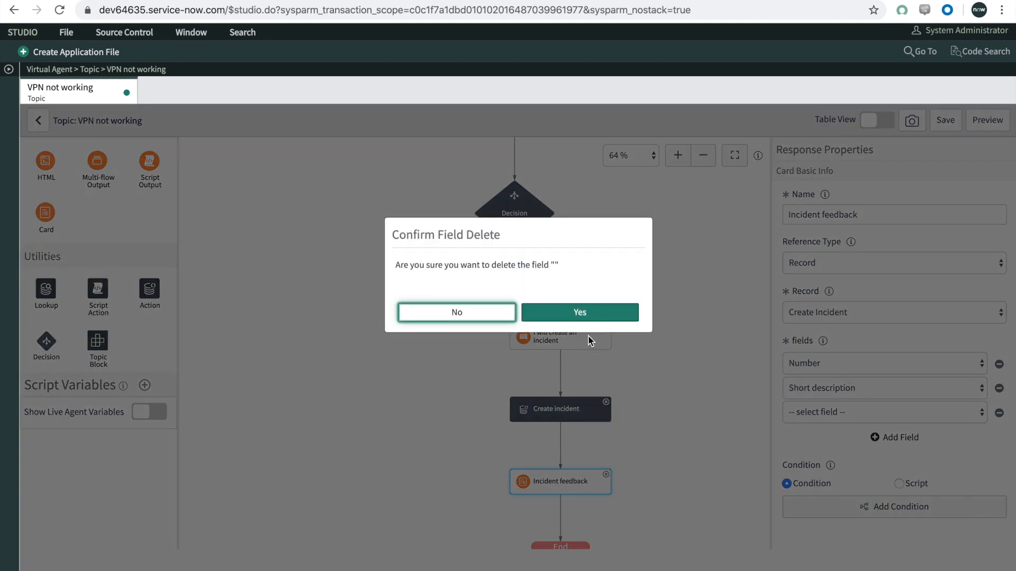
left_click(567, 311)
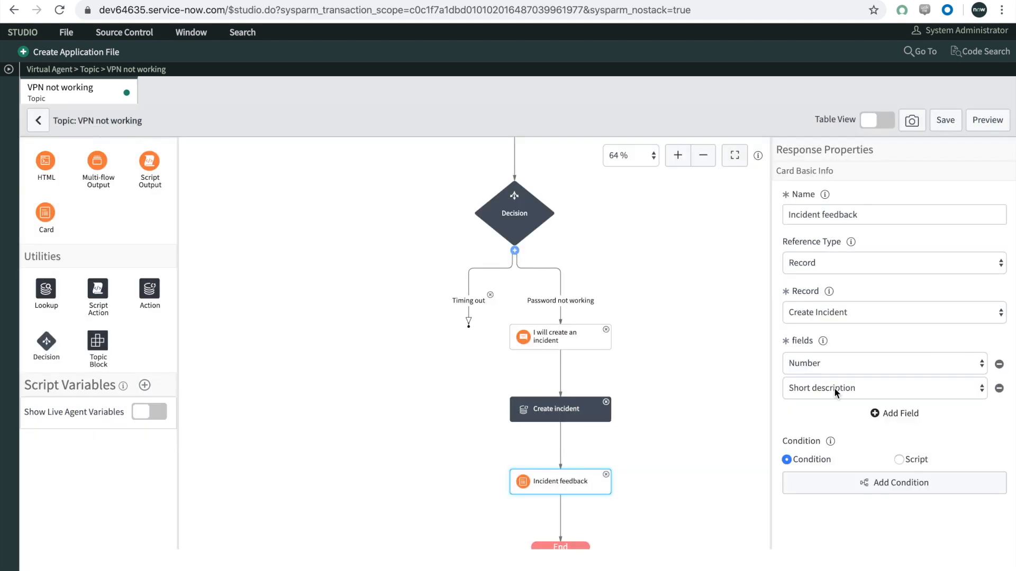
Step: Deselect the card and save the "VPN not working" topic
left_click(735, 386)
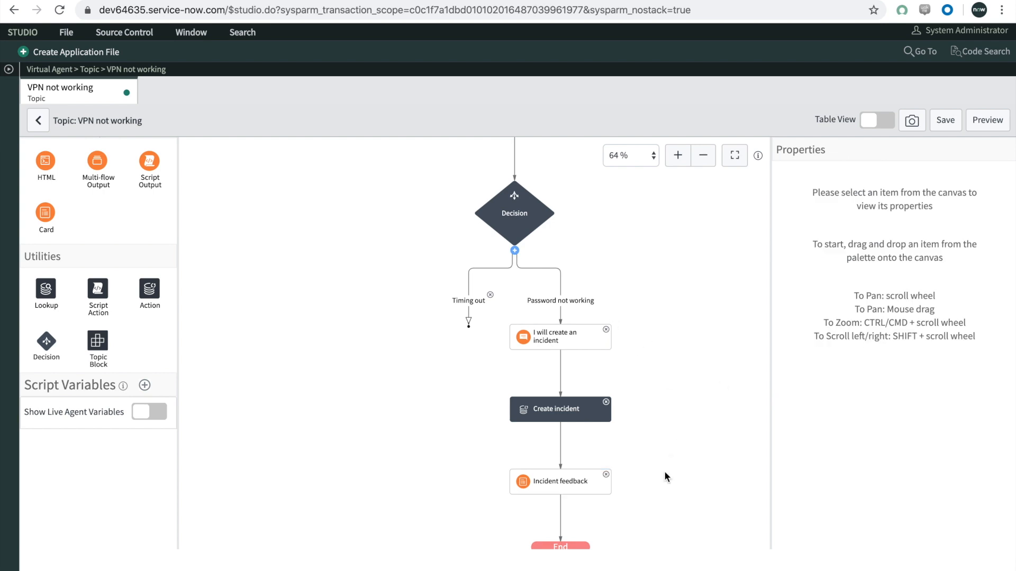
left_click(952, 128)
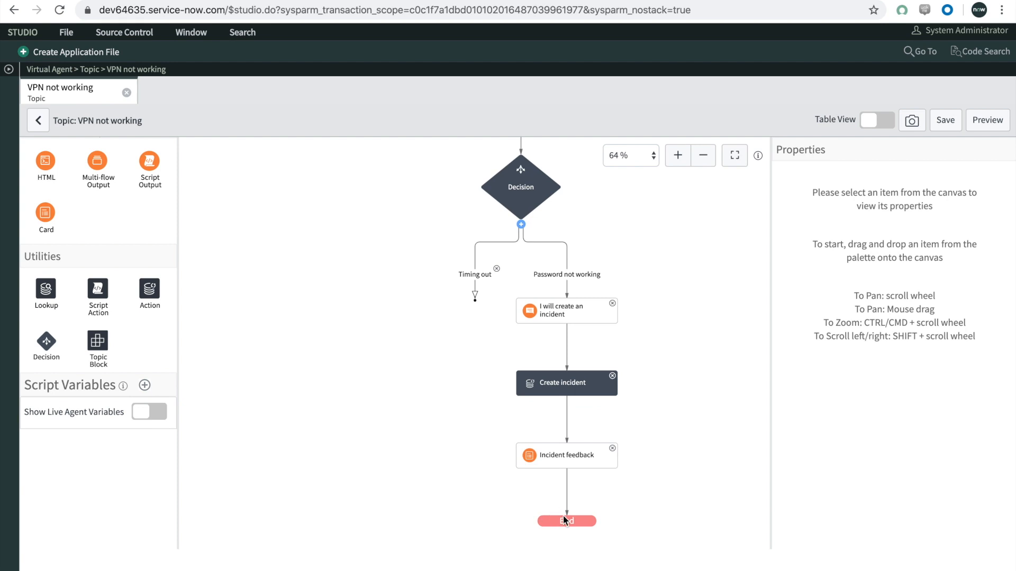
Step: Add a Text response to the "Timing out" branch of the decision
left_click_drag(683, 332, 631, 384)
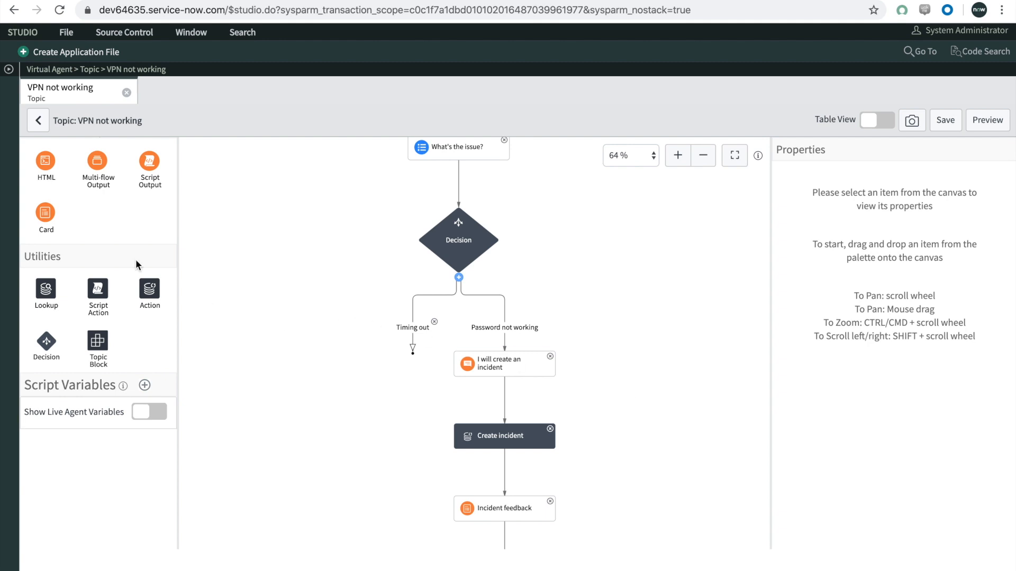
scroll(132, 256, "up", 3)
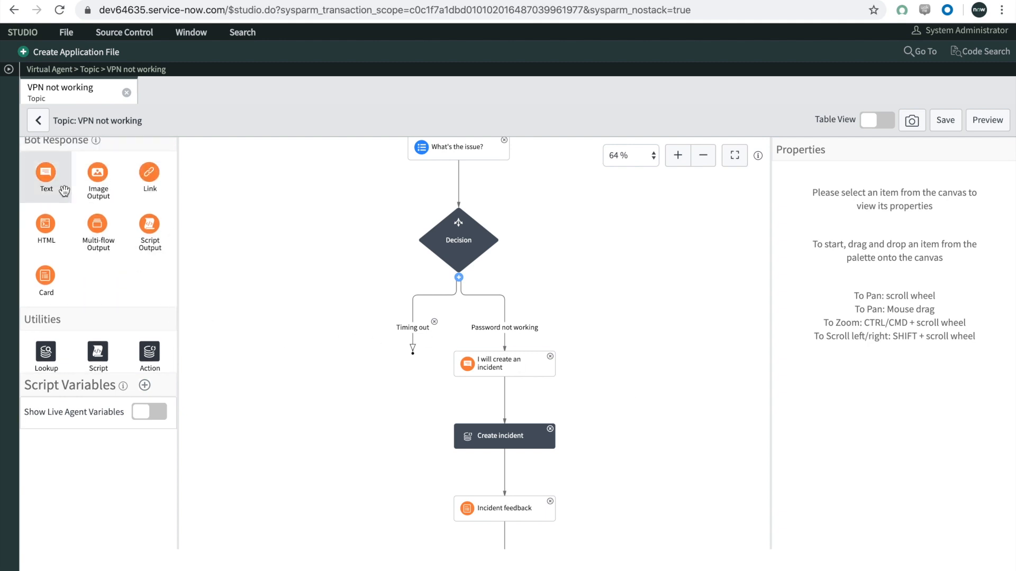
left_click(46, 182)
left_click_drag(47, 182, 385, 320)
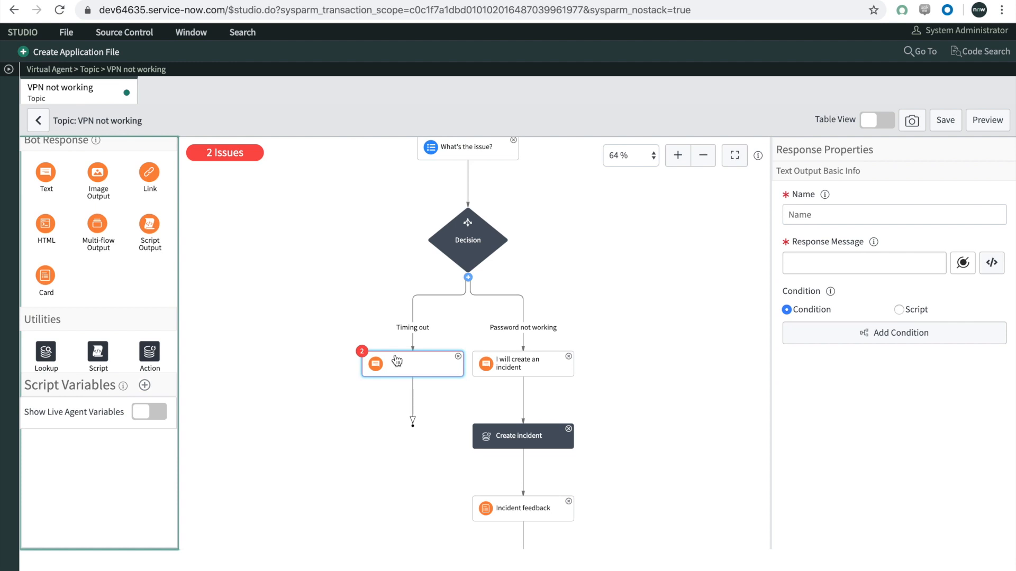
Step: Set the "Timing out" branch condition to What's The Issue? is Timing out and save it
left_click(412, 331)
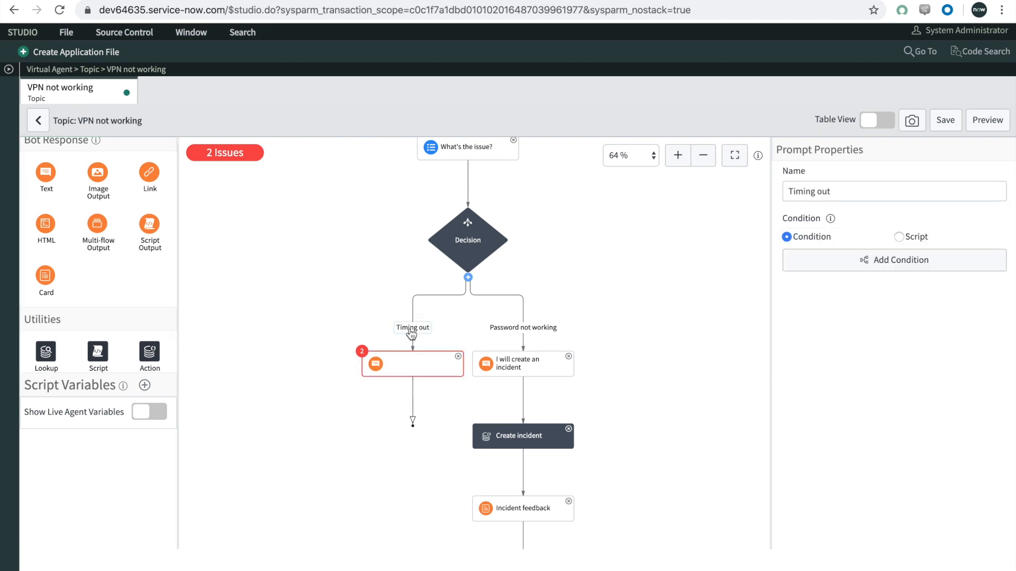
left_click(849, 264)
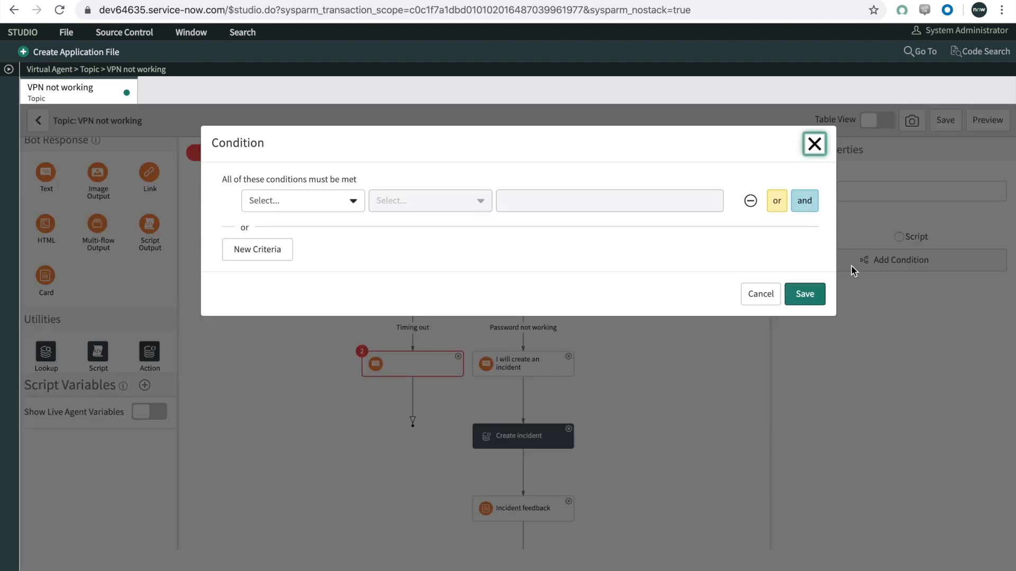
left_click(289, 199)
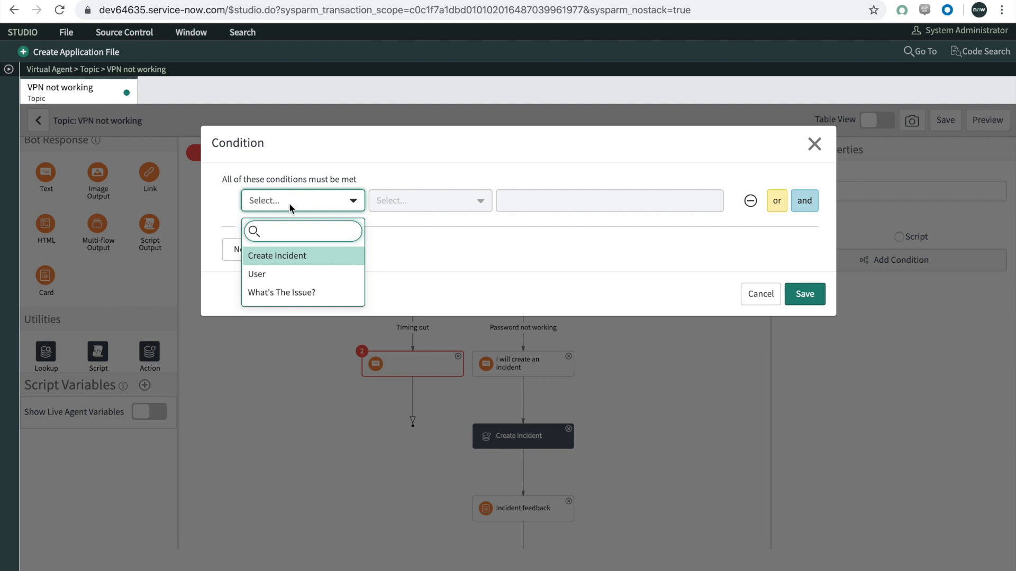
left_click(287, 288)
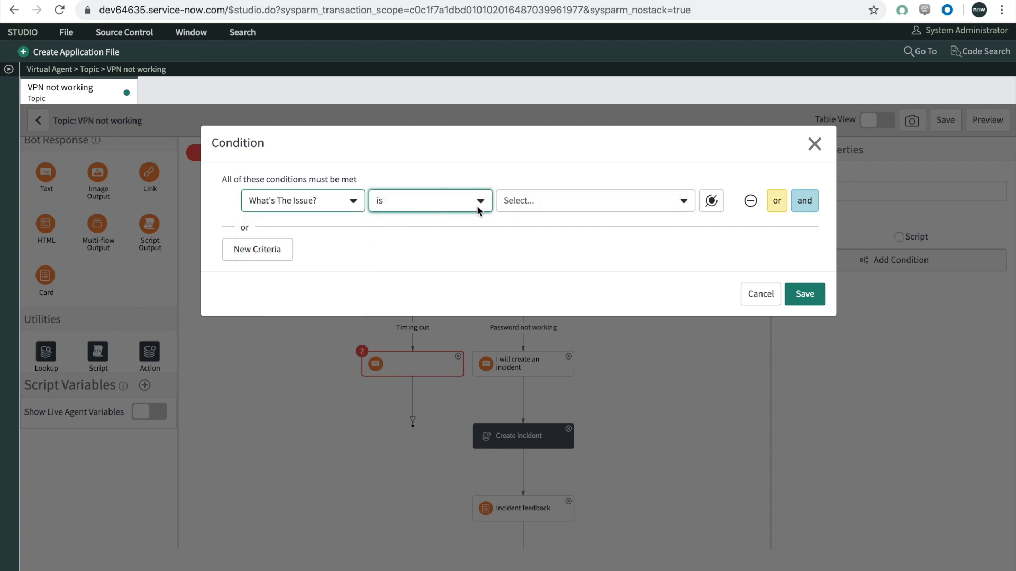
left_click(509, 205)
left_click(525, 273)
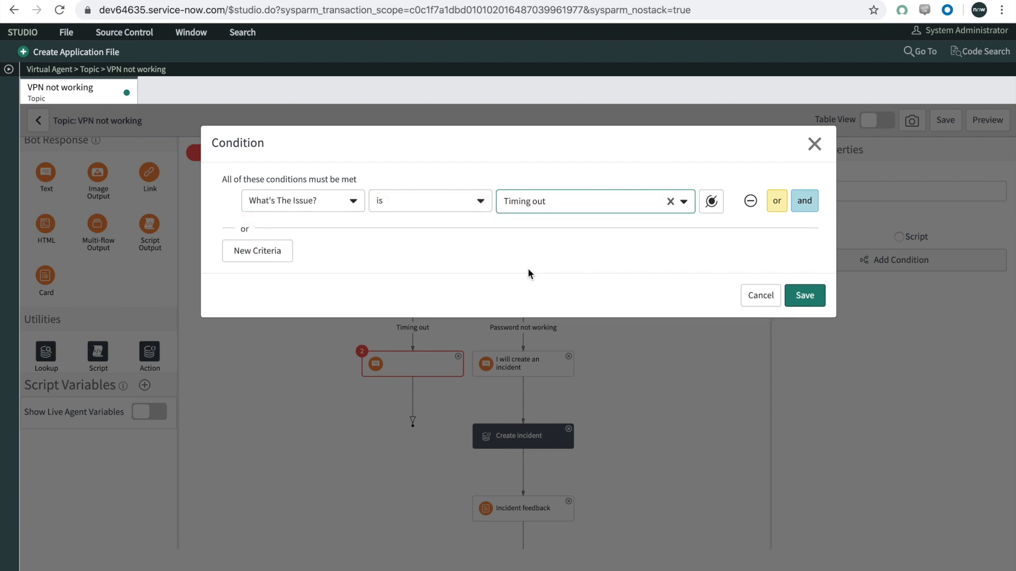
left_click(808, 294)
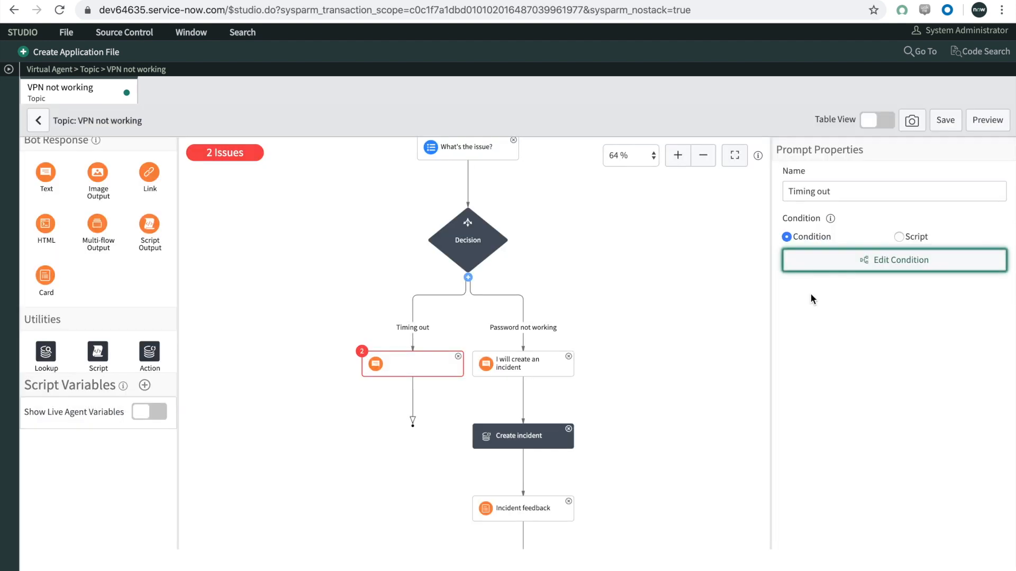
Step: Name the "Timing out" text response "Try restart" and set its message to "Did you try and switch off ACME VPN and turn it on again?"
left_click(406, 365)
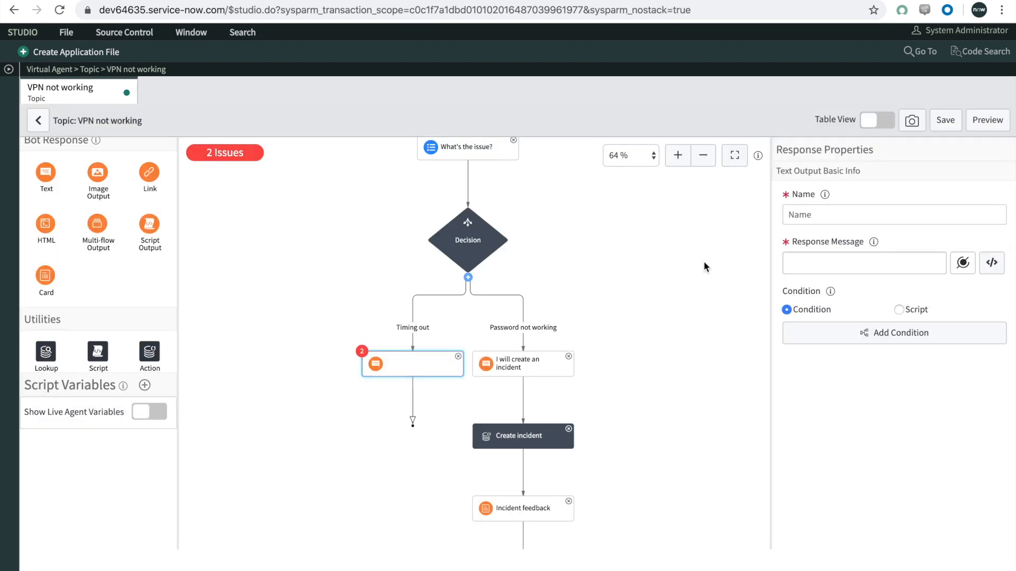
left_click(815, 216)
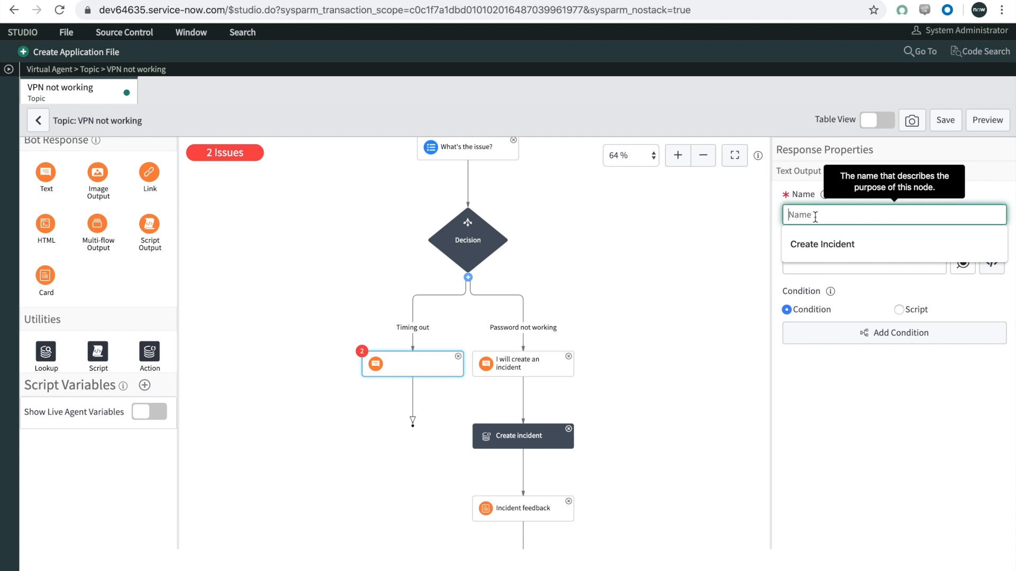
type("Try Restar")
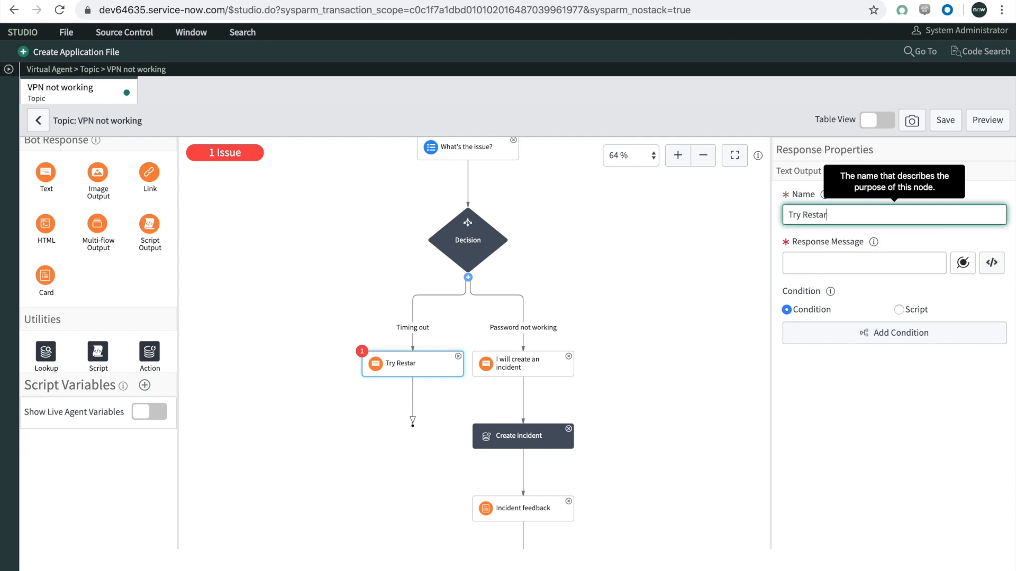
type("estar")
left_click(824, 269)
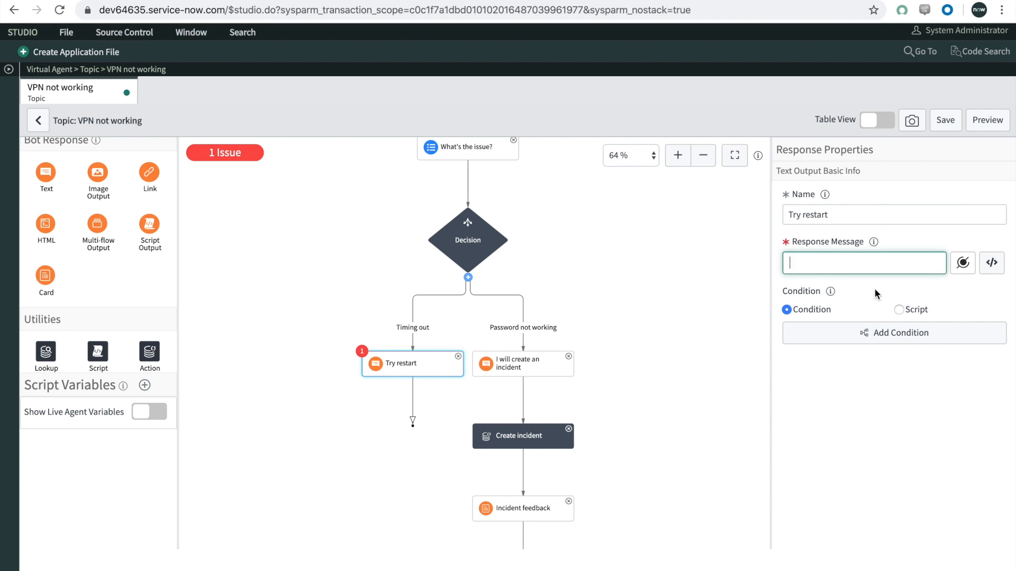
type("Did you try and swit")
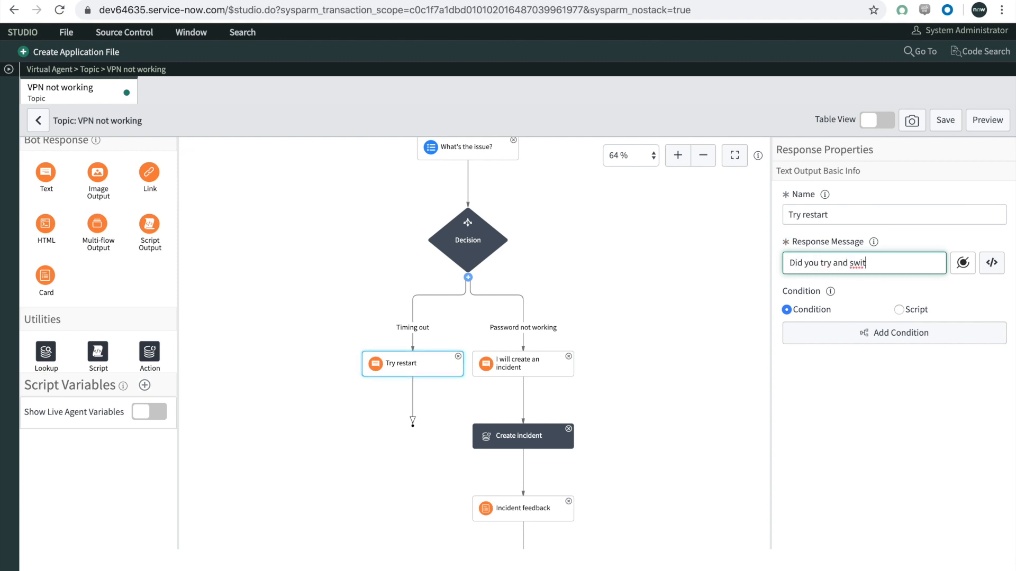
type("ch off ACME VPN and")
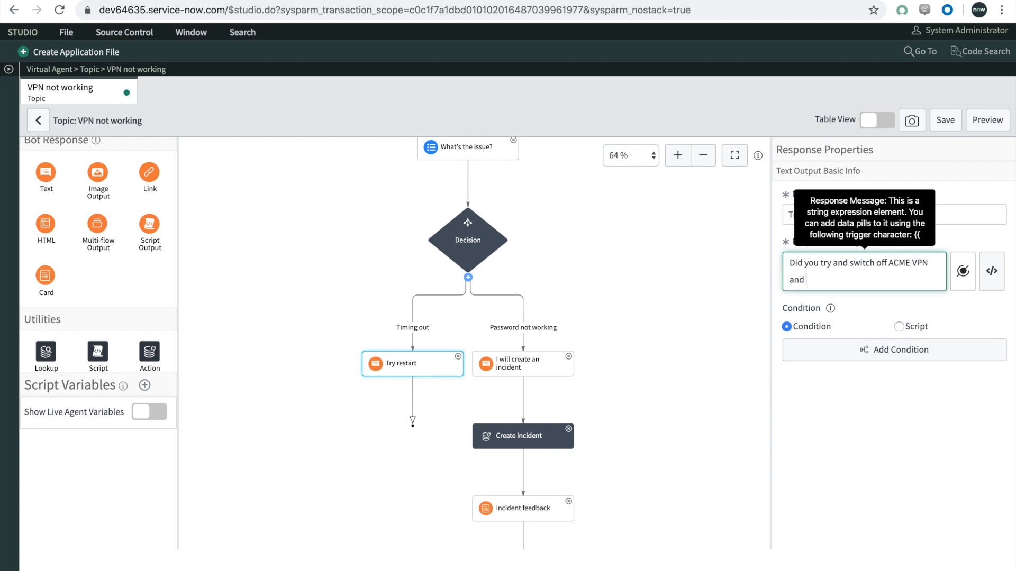
type(" turn it on again?")
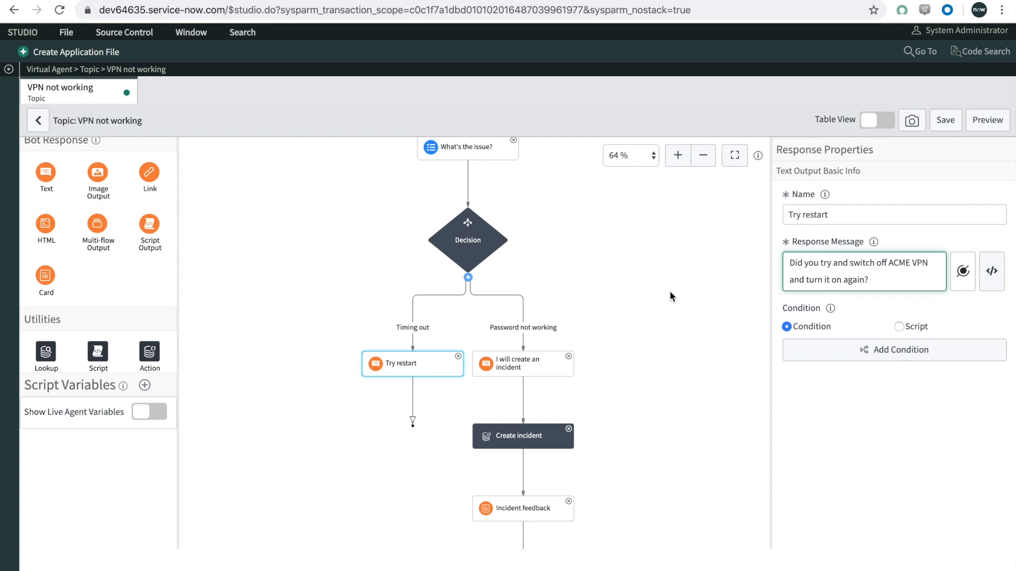
Step: Replace "Did" with "Can" at the start of the "Try restart" response message
double_click(797, 262)
key("BackSpace")
type("Can")
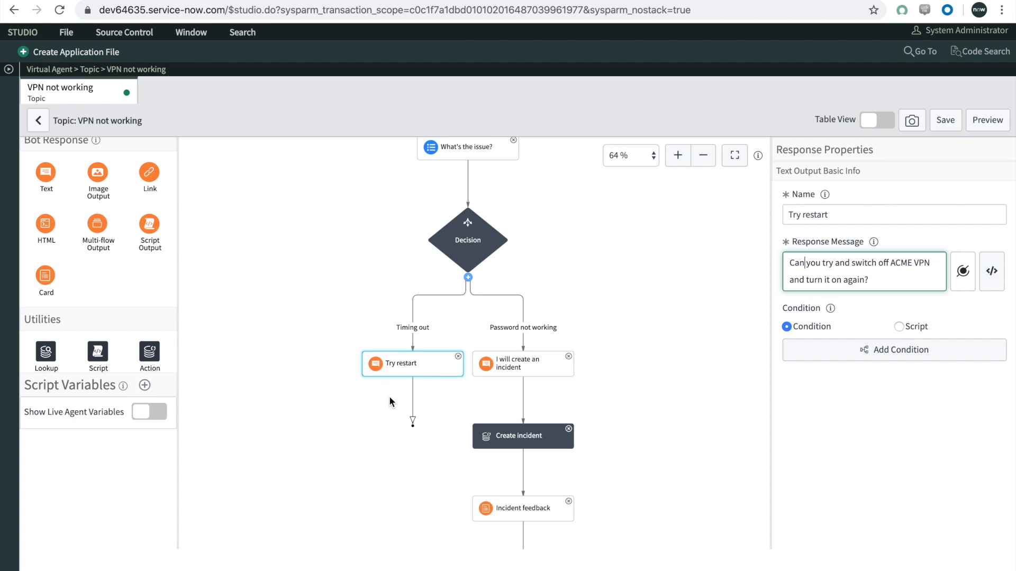
Step: Add a Static Choice input below "Try restart", using "Did that work?" as both its name and prompt
scroll(117, 300, "up", 5)
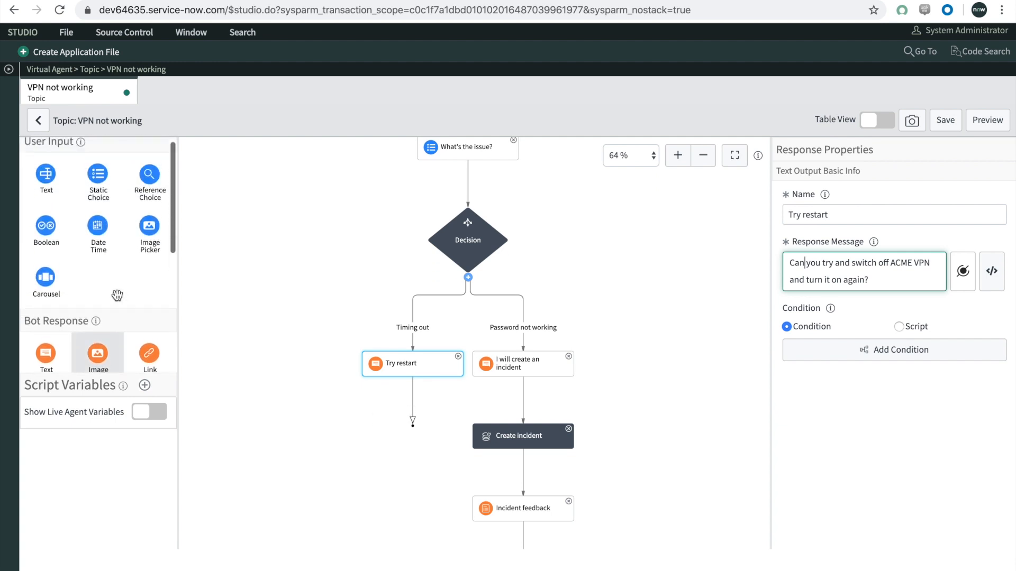
left_click_drag(98, 182, 388, 403)
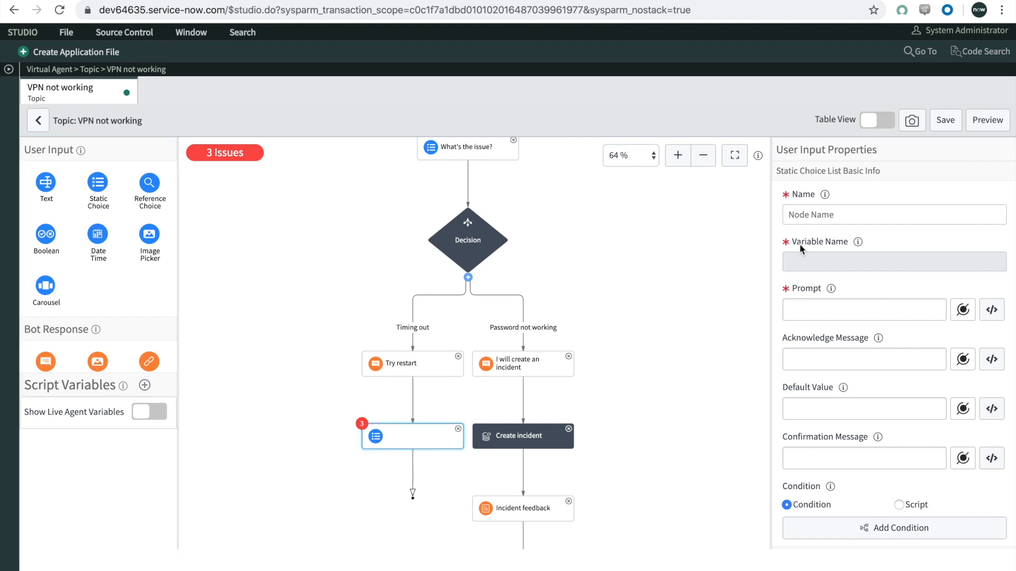
left_click(845, 214)
type("Did that work?")
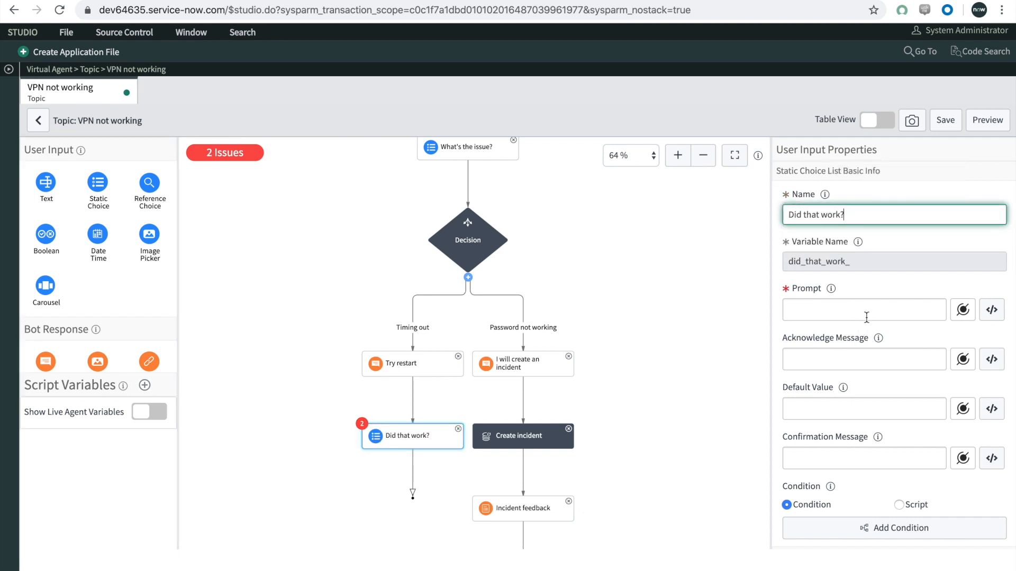
key("ctrl+a")
key("ctrl+c")
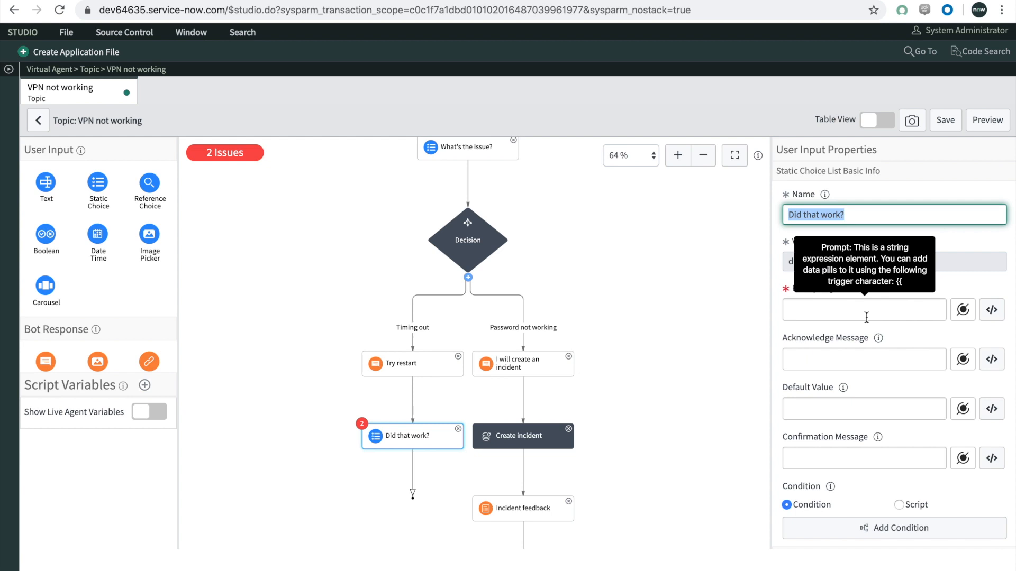
left_click(829, 312)
key("ctrl+v")
Step: Give "Did that work?" the choices Yes with value yes and No with value no, and deselect it
scroll(826, 344, "down", 3)
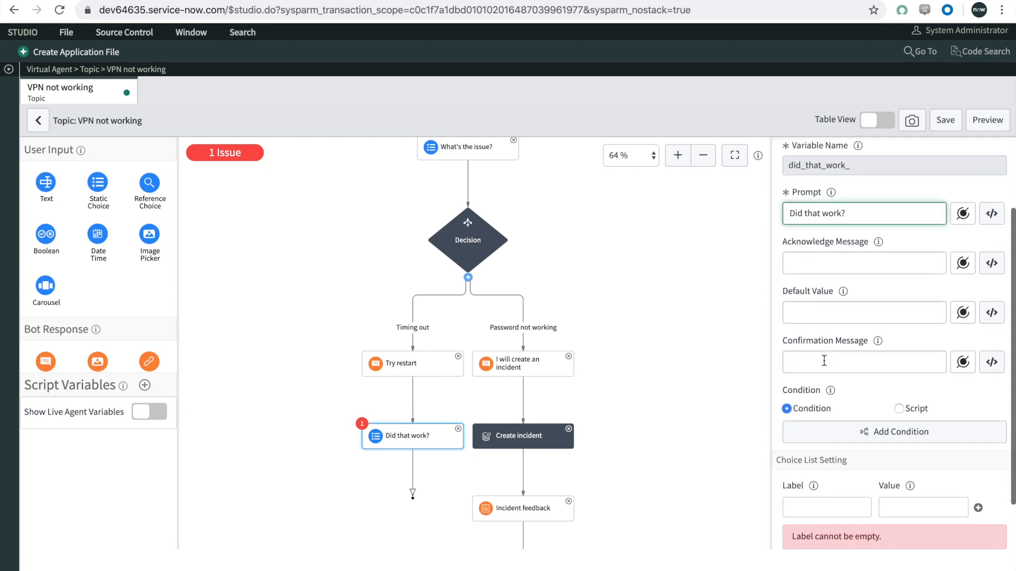
left_click(818, 451)
type("Yes")
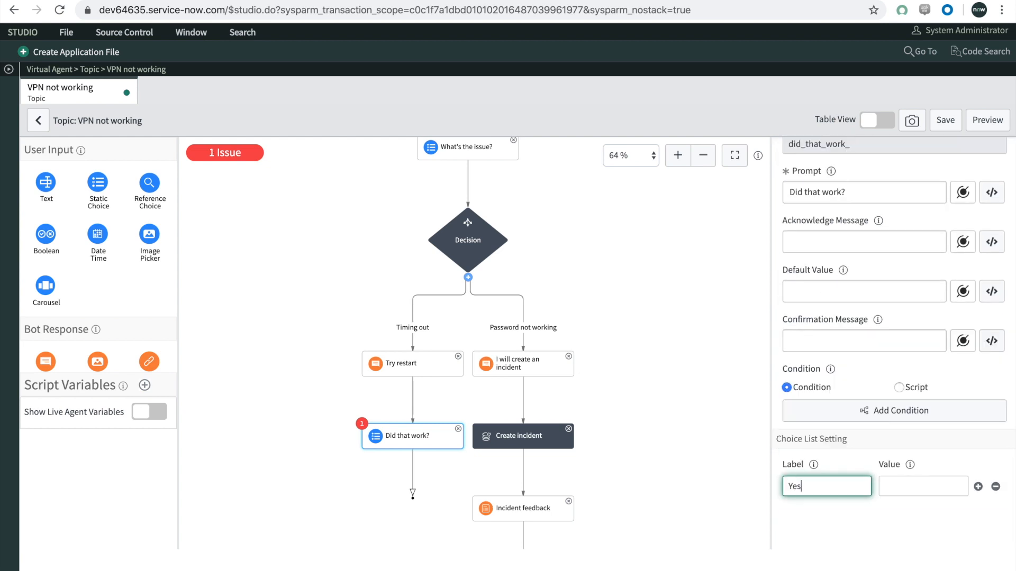
key("Tab")
type("yes")
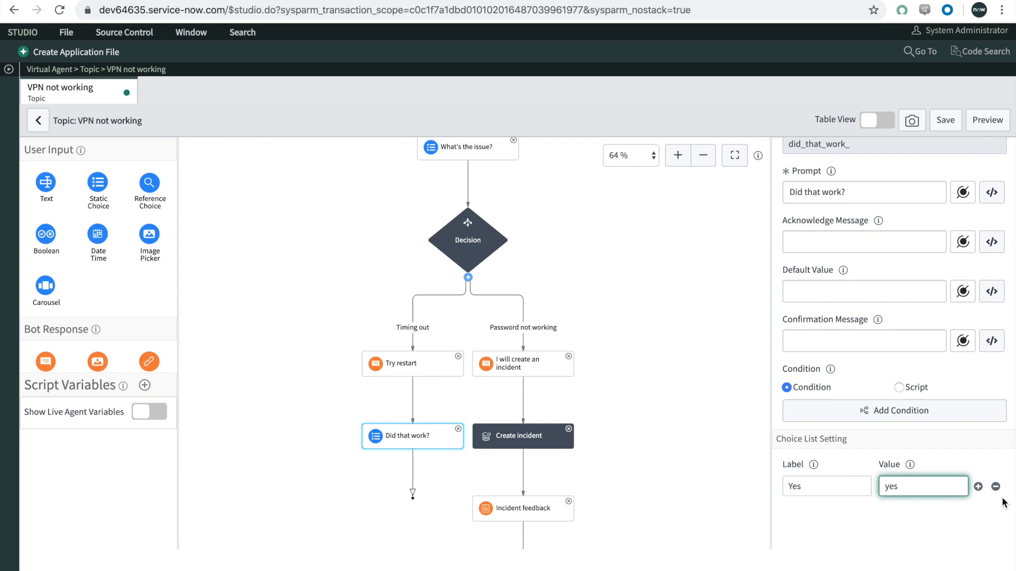
left_click(978, 486)
left_click(836, 470)
type("No")
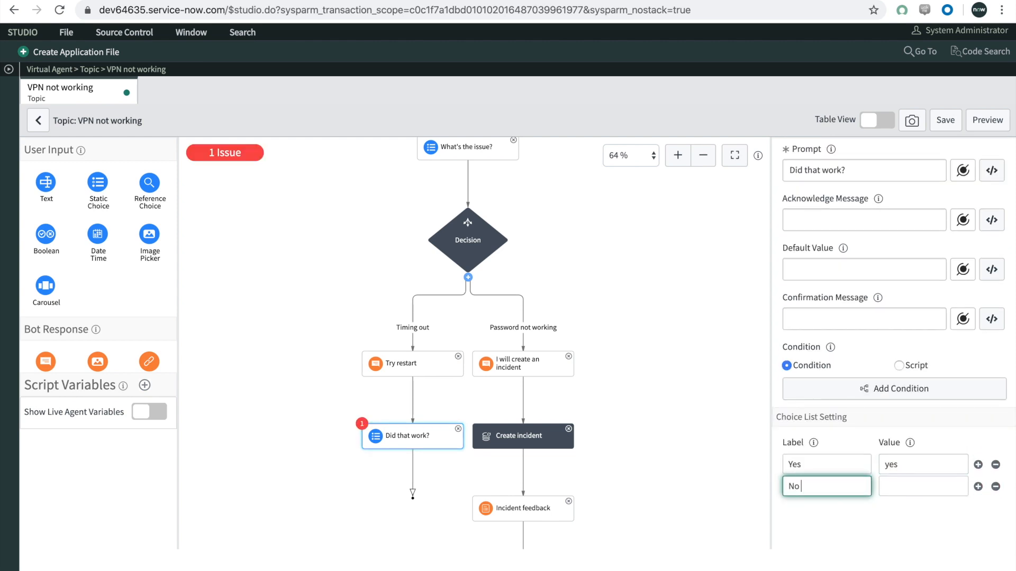
key("Tab")
type("no")
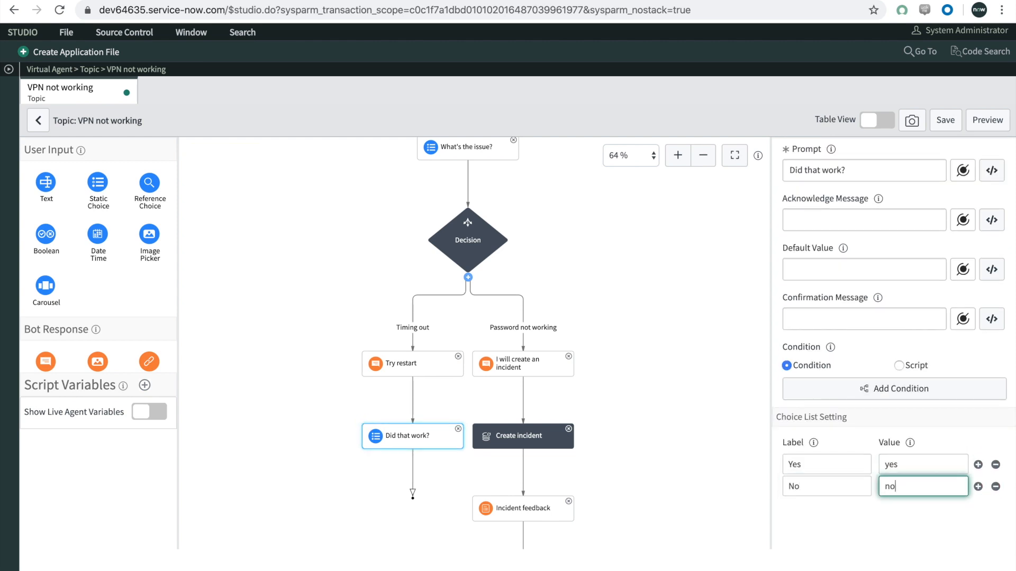
left_click(722, 350)
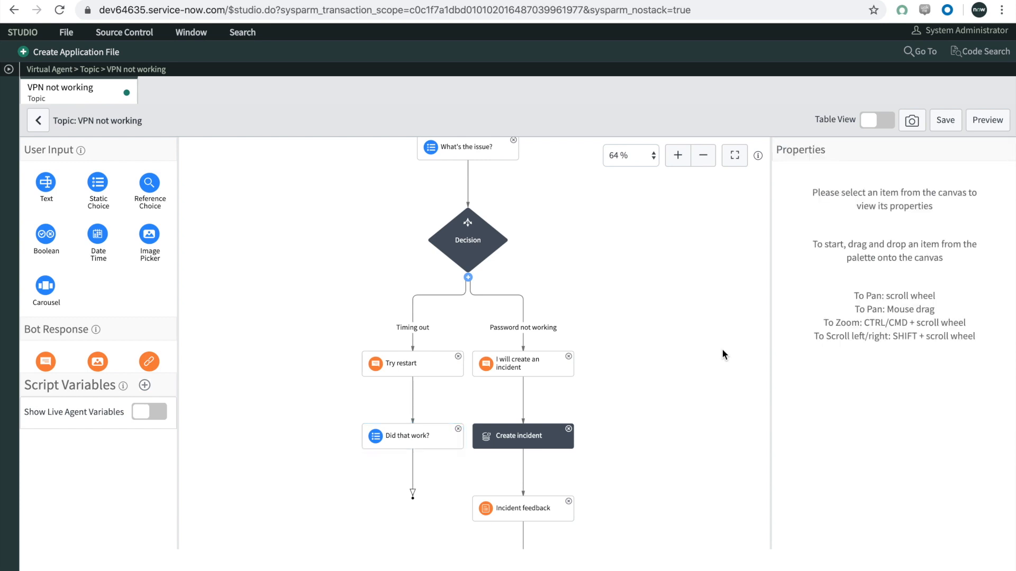
Step: Add a Decision below "Did that work?" and rename its Always branch to "Yes"
scroll(114, 272, "down", 6)
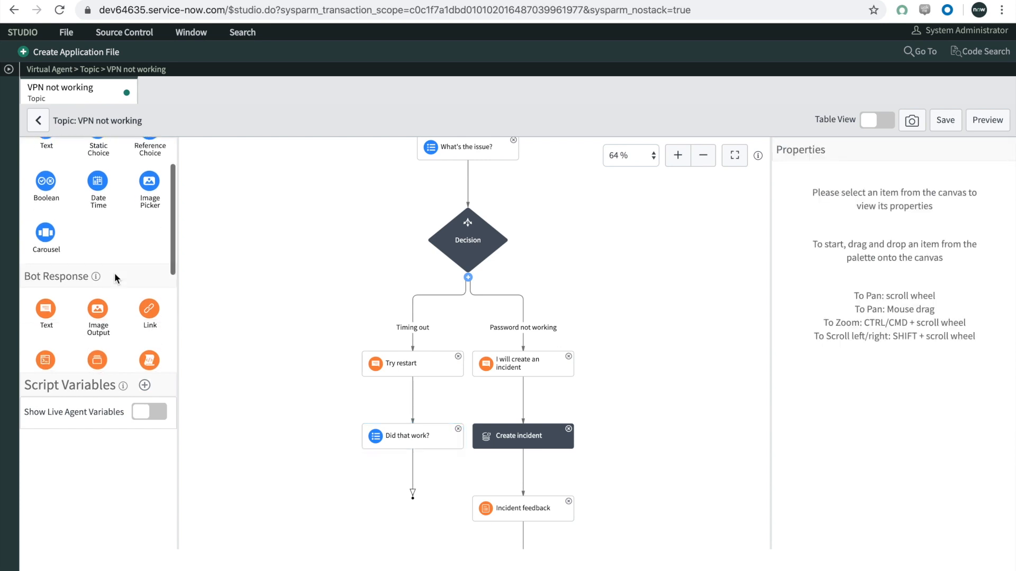
left_click_drag(58, 339, 416, 483)
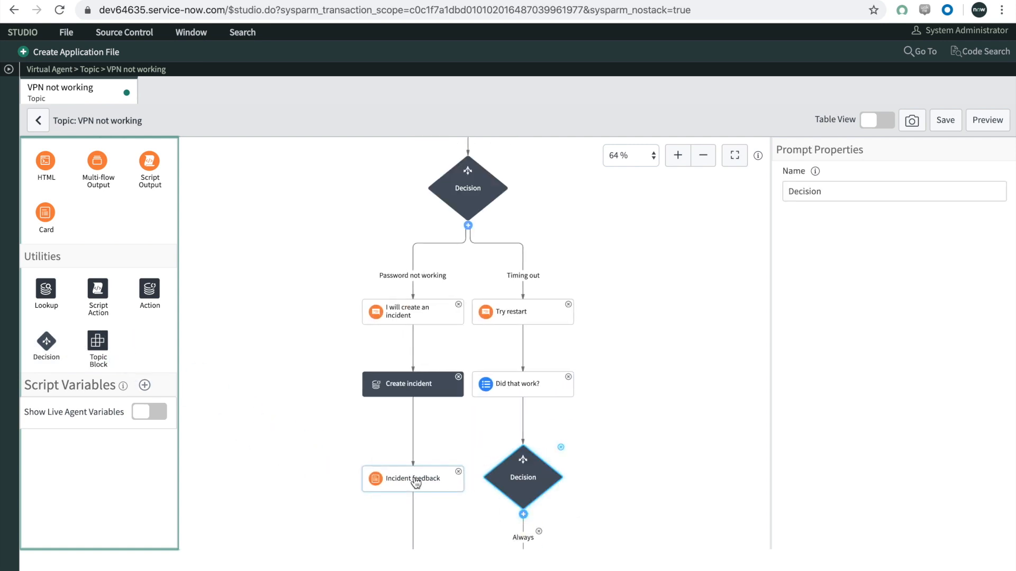
left_click(553, 465)
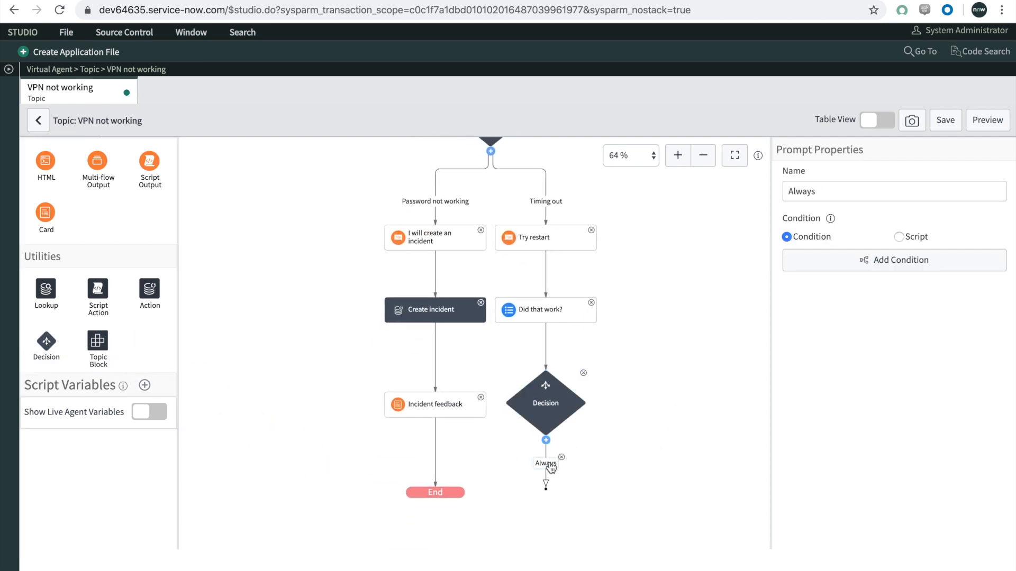
double_click(831, 191)
type("Yes")
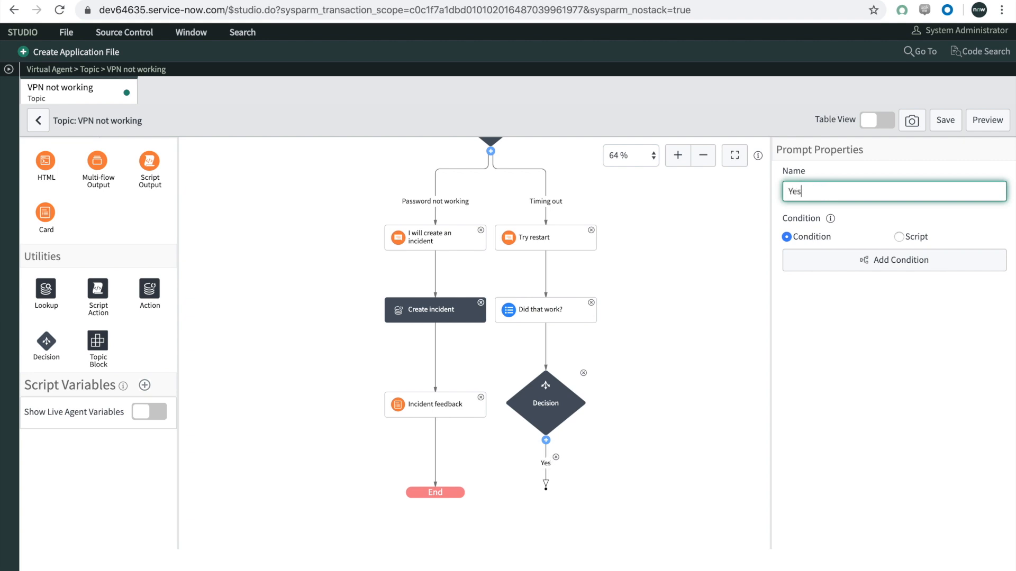
Step: Set the "Yes" branch condition to Did That Work? is Yes and save it
left_click(835, 262)
left_click(297, 204)
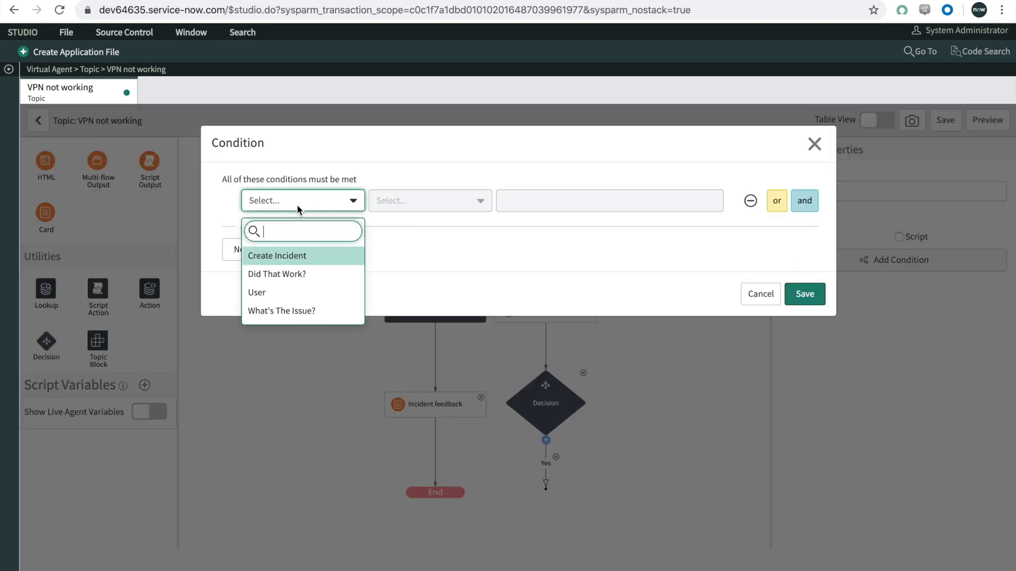
left_click(293, 270)
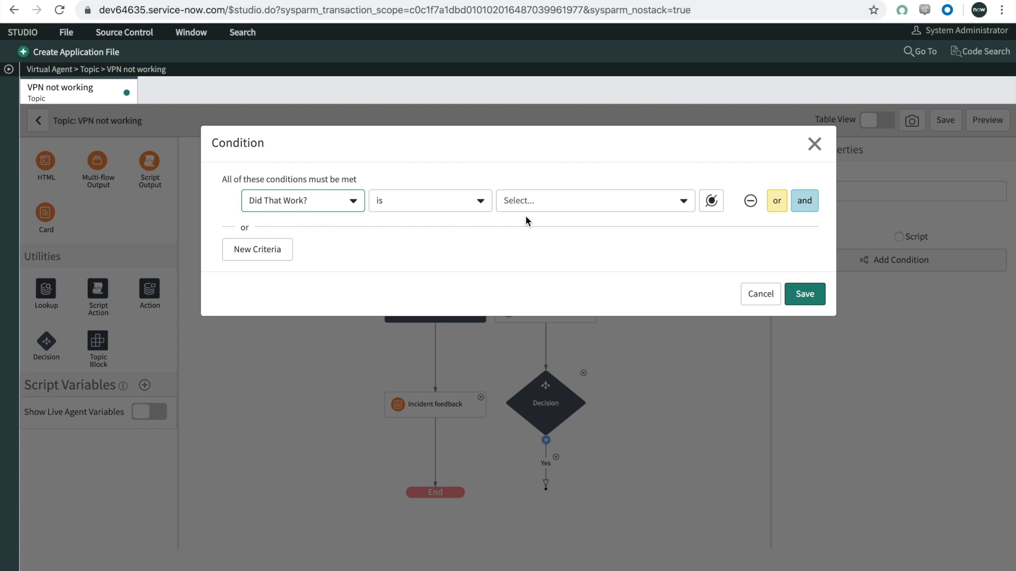
left_click(541, 200)
left_click(531, 252)
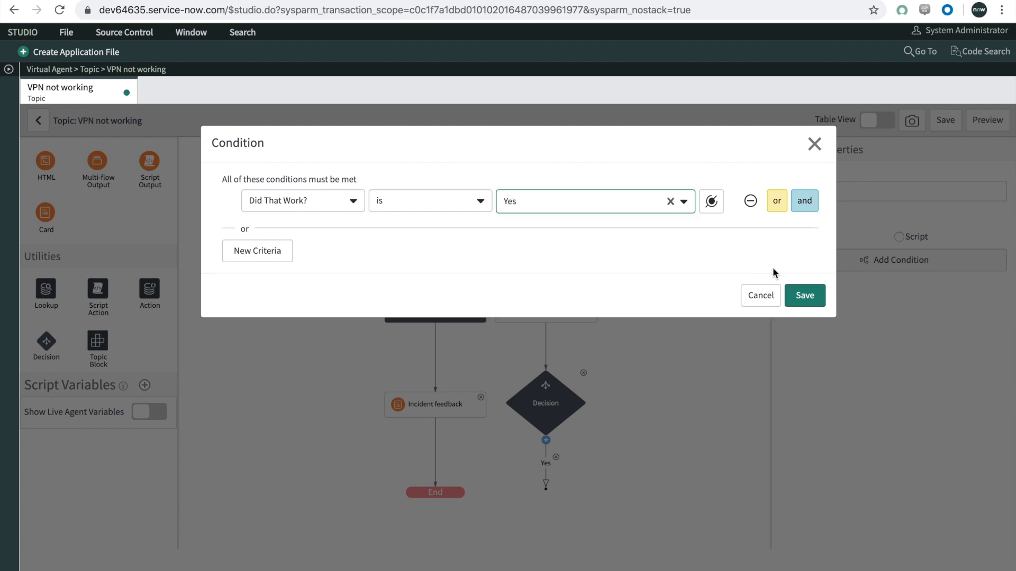
left_click(802, 295)
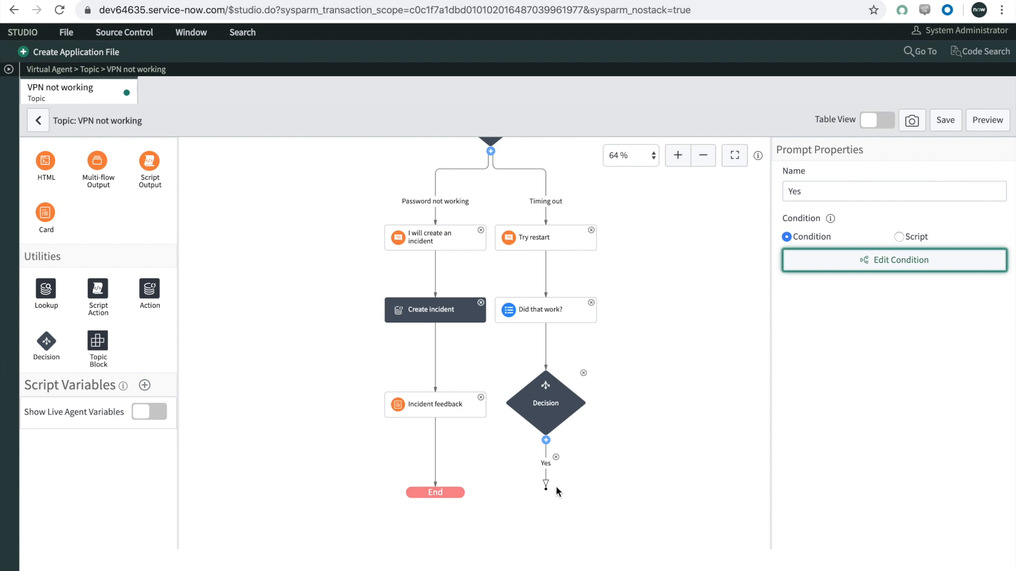
Step: Connect the open end of the "Yes" branch to the End node and select the branch
left_click_drag(547, 486, 531, 473)
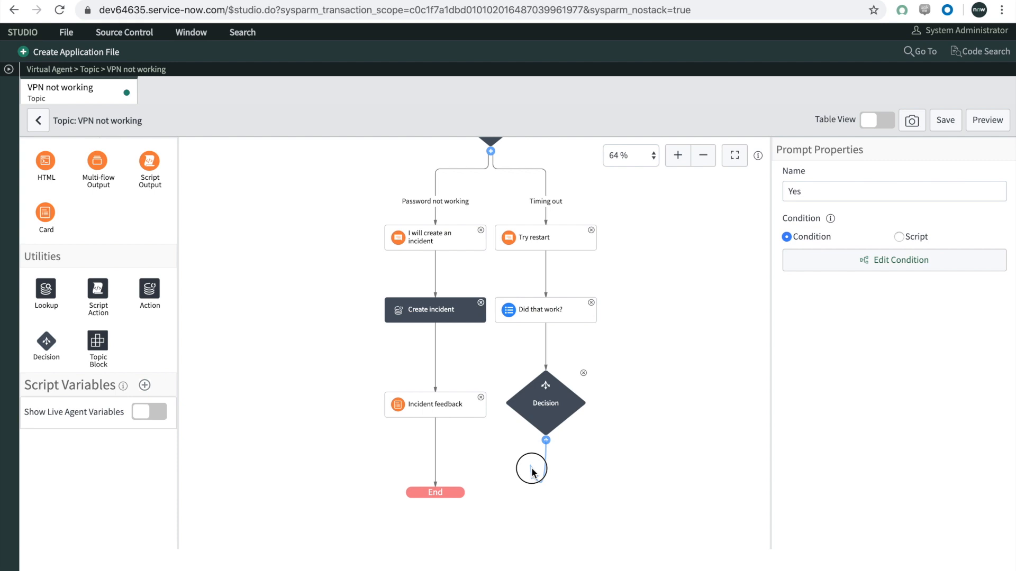
left_click_drag(532, 472, 445, 491)
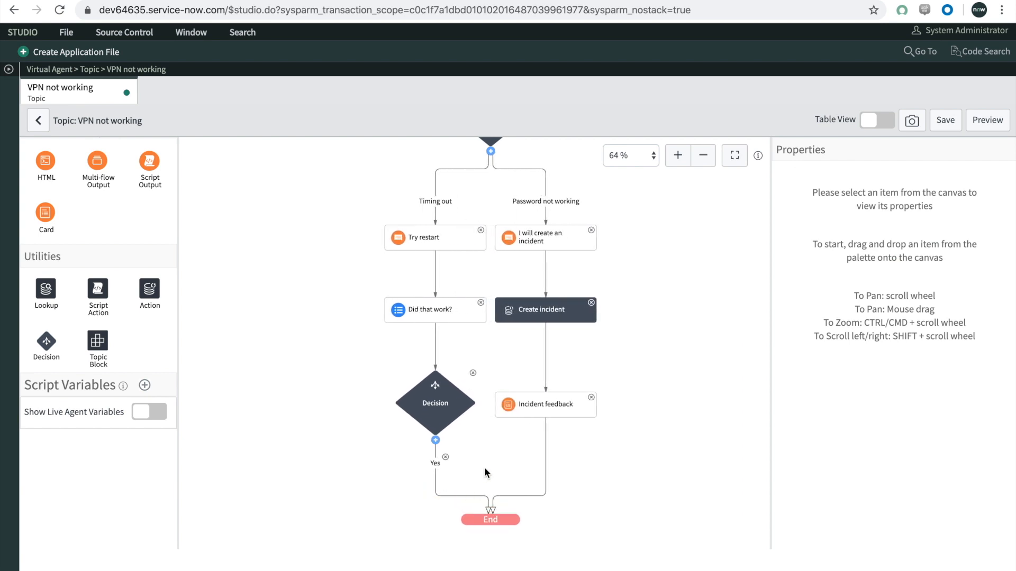
left_click(435, 464)
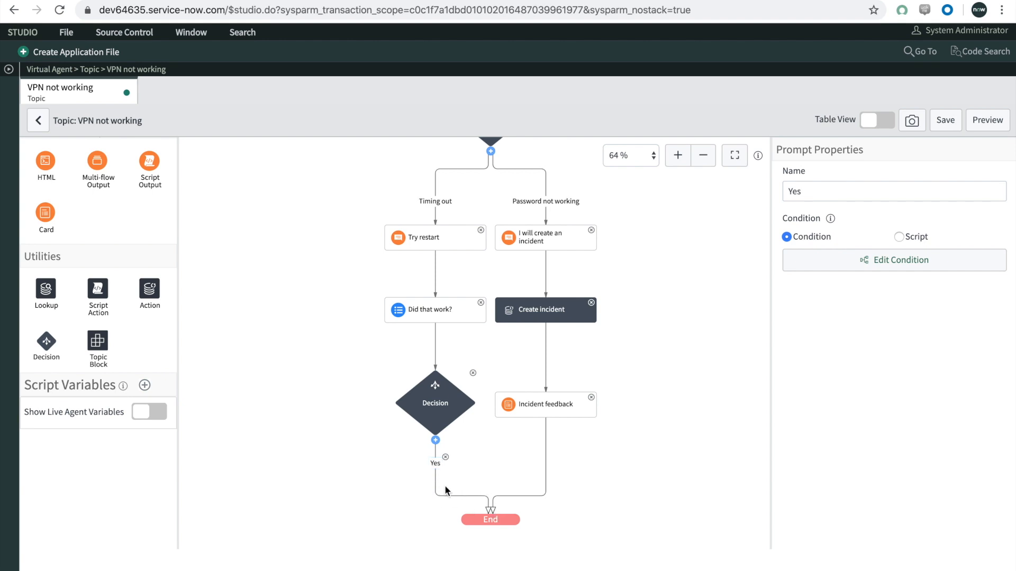
Step: Add a Text response to the "Yes" branch and name it "Awesome"
scroll(106, 243, "up", 3)
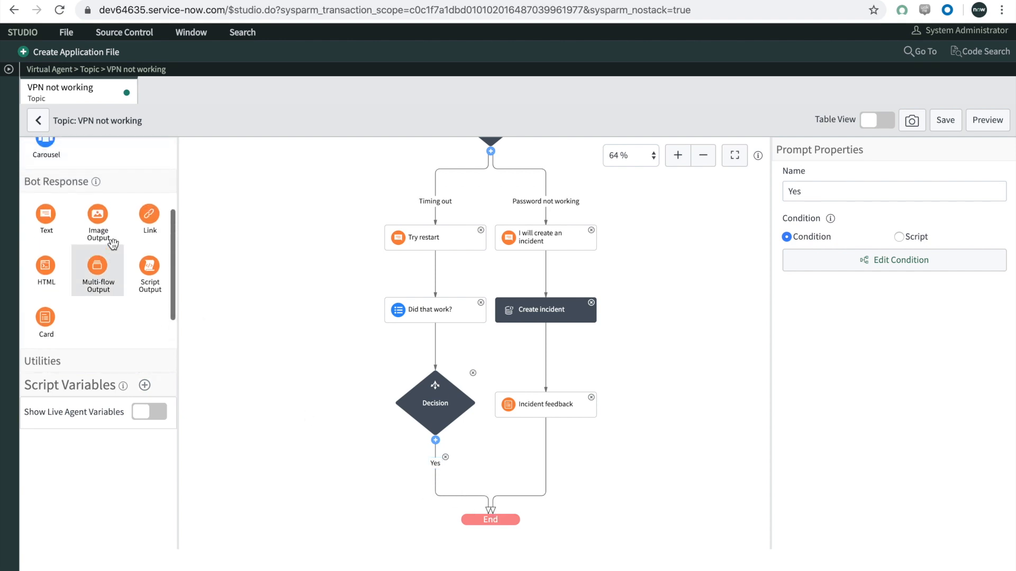
left_click_drag(46, 215, 447, 469)
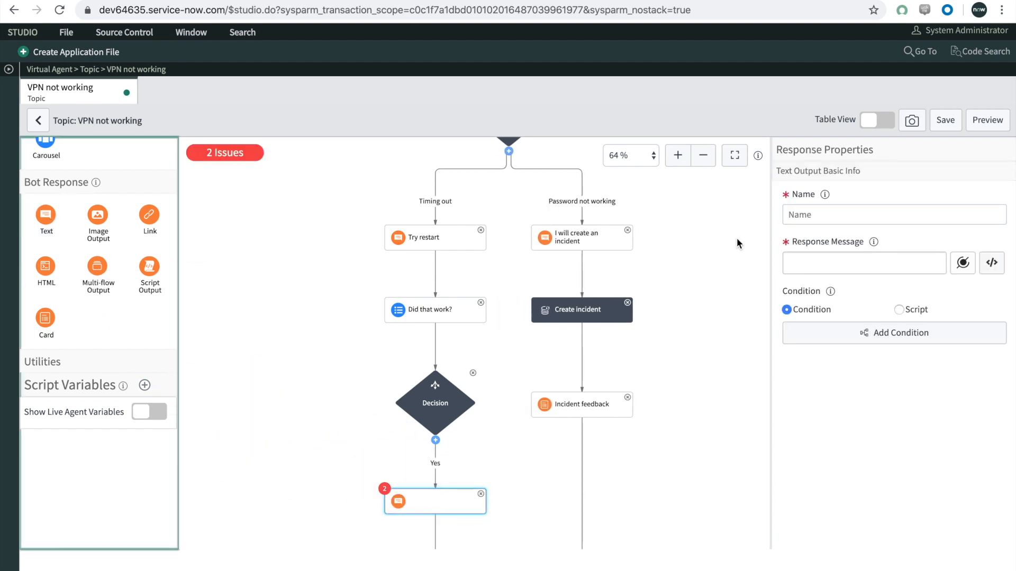
left_click(808, 212)
type("Awesome")
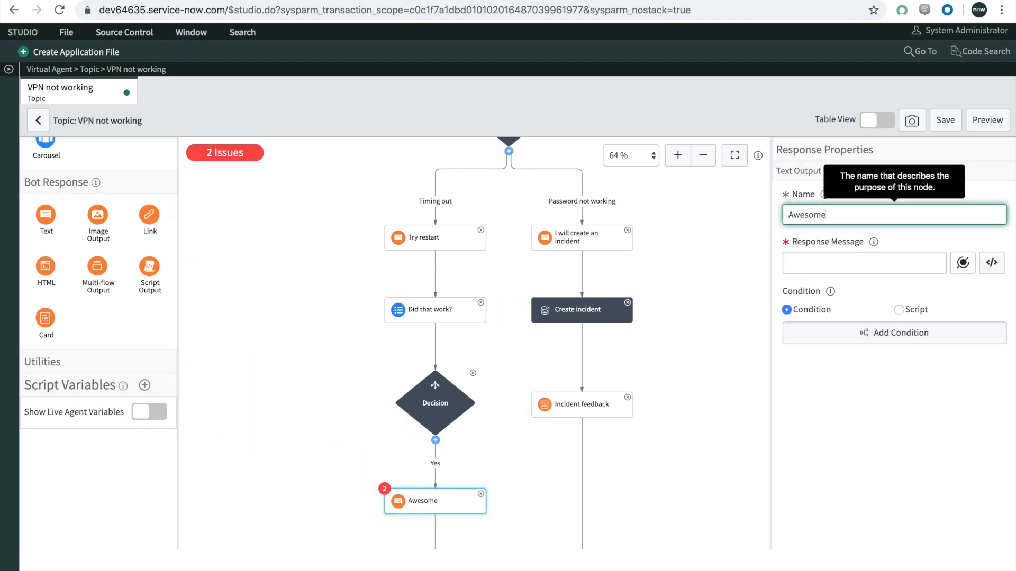
Step: Set the "Awesome" response message to "Awesome!" and deselect the node
mouse_move(873, 242)
key("Tab")
type("Aweom")
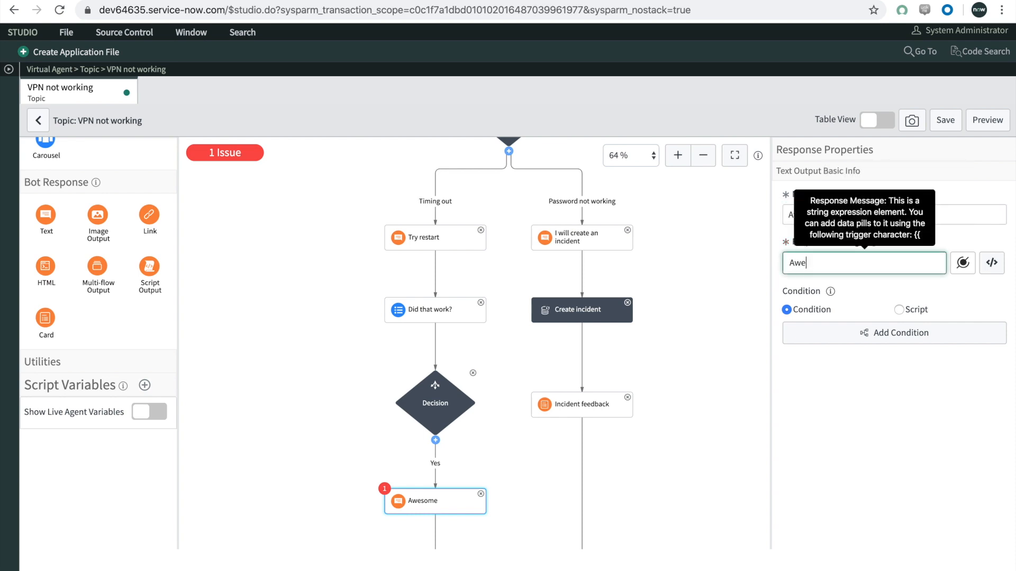
key("BackSpace")
key("BackSpace")
type("some!")
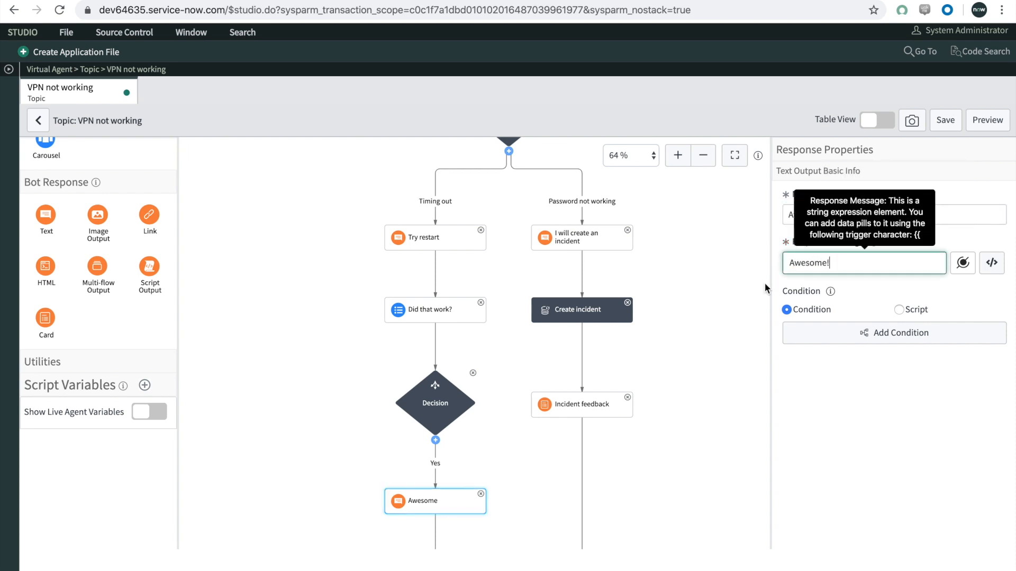
left_click(682, 448)
scroll(528, 471, "down", 3)
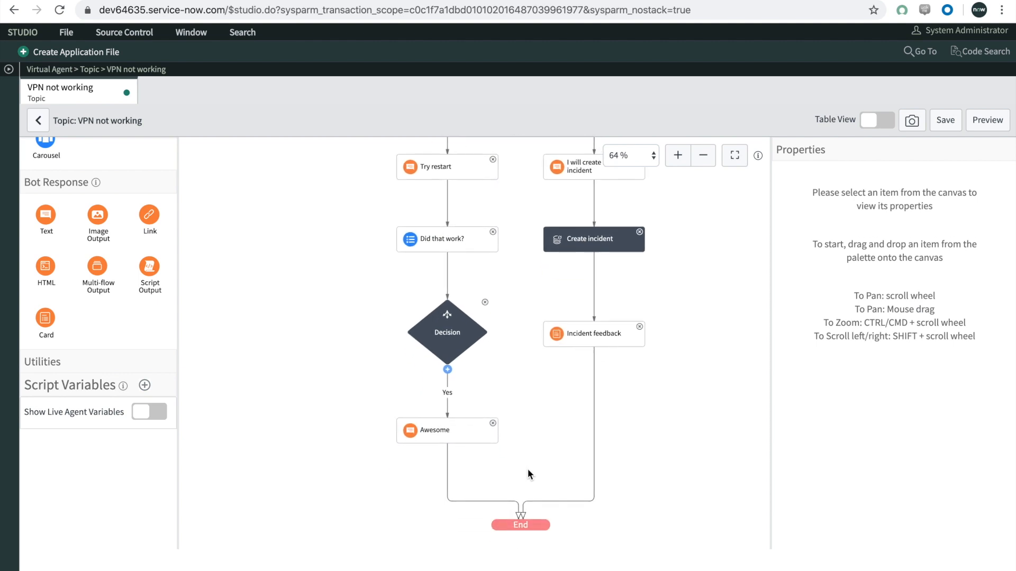
Step: Add a second branch to the Decision below "Did that work?" and name it "No"
left_click(703, 155)
left_click_drag(685, 336, 671, 399)
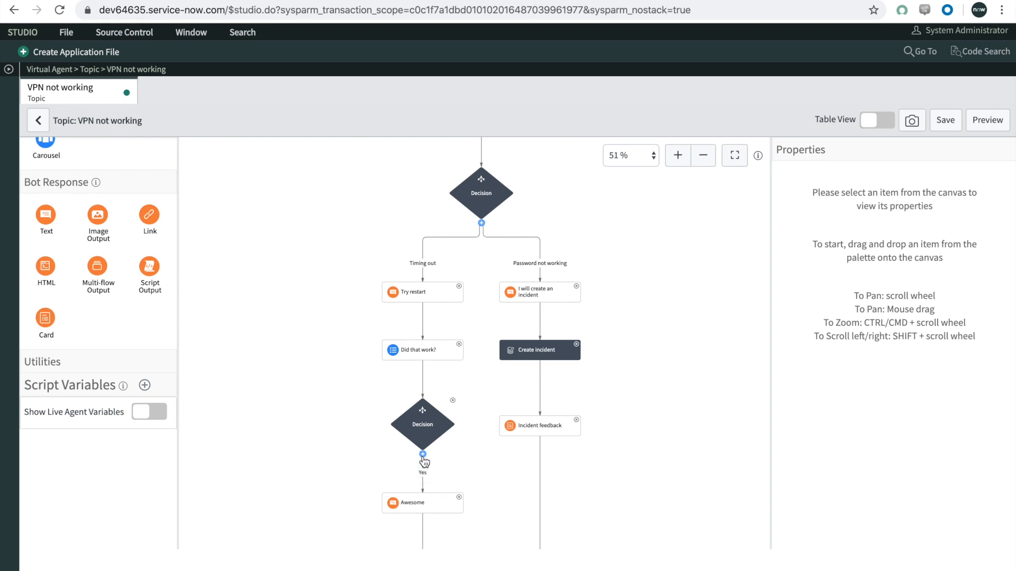
left_click(422, 455)
left_click(421, 495)
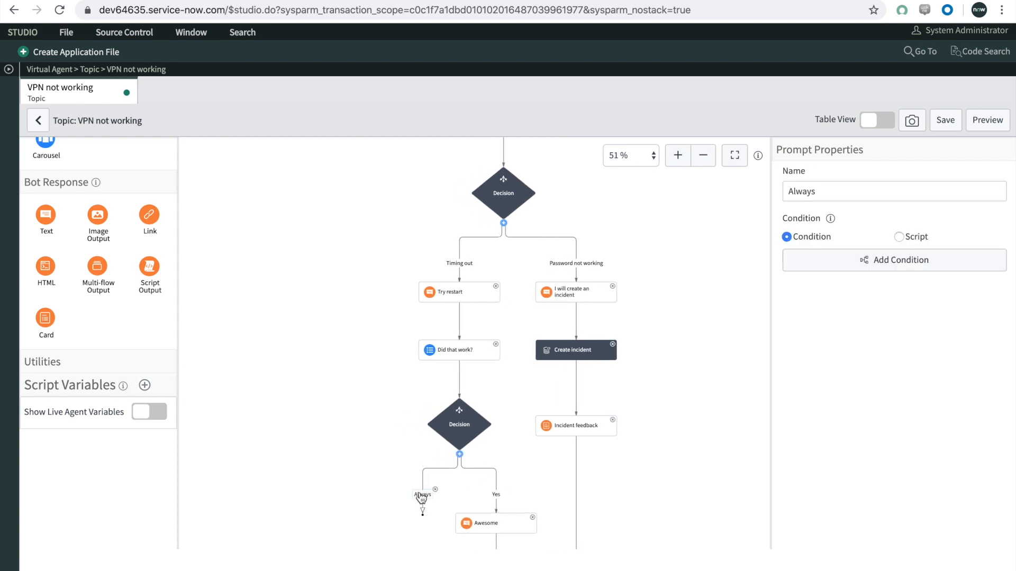
double_click(890, 191)
type("No")
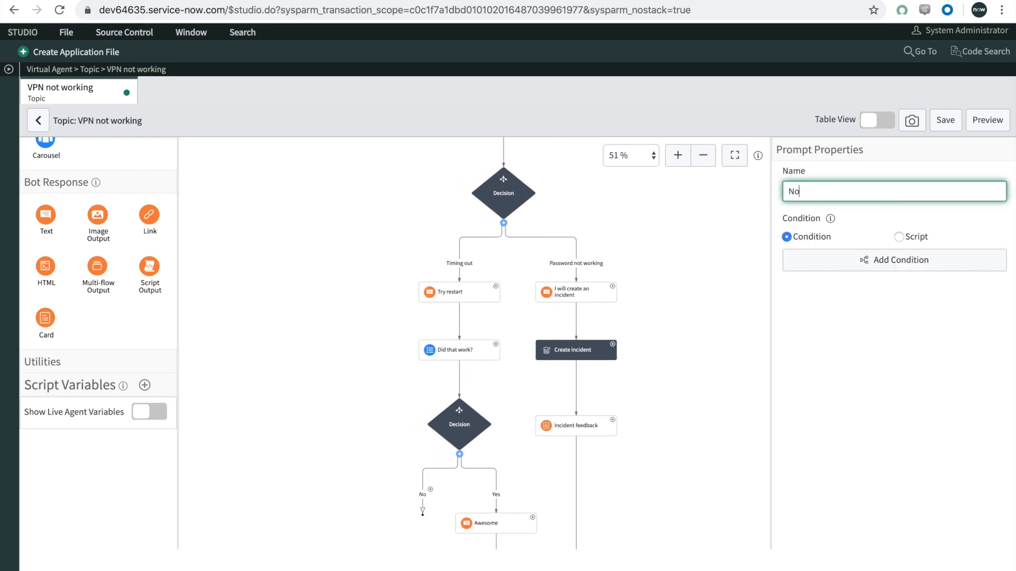
Step: Set the "No" branch condition to Did That Work? is No and save it
left_click(888, 260)
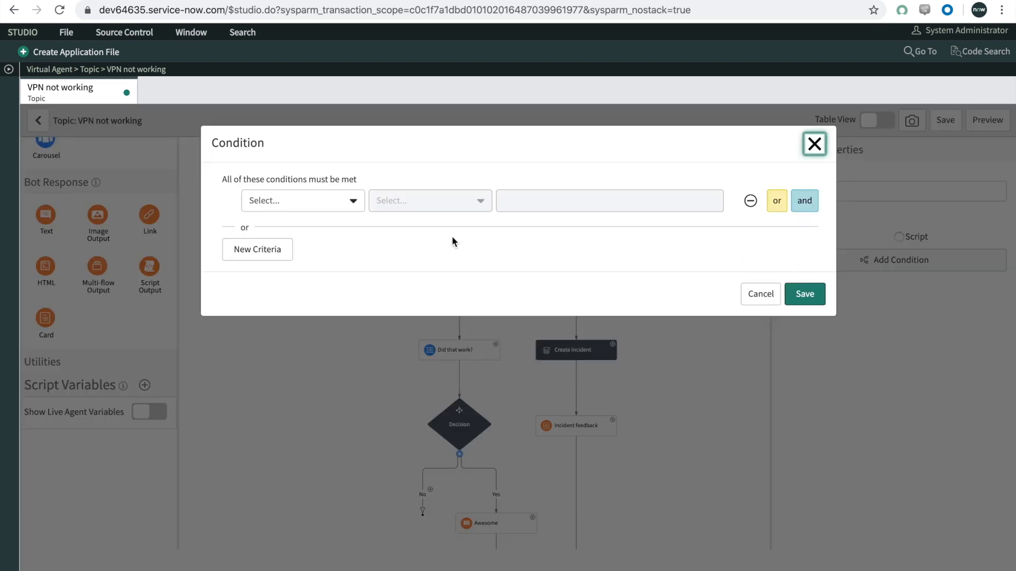
left_click(334, 202)
left_click(320, 273)
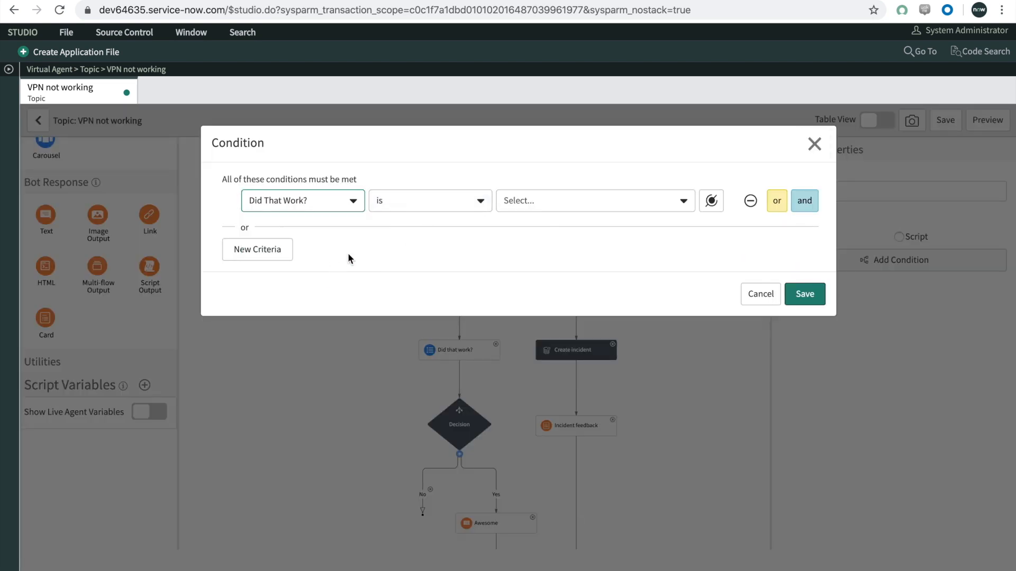
left_click(529, 200)
left_click(531, 270)
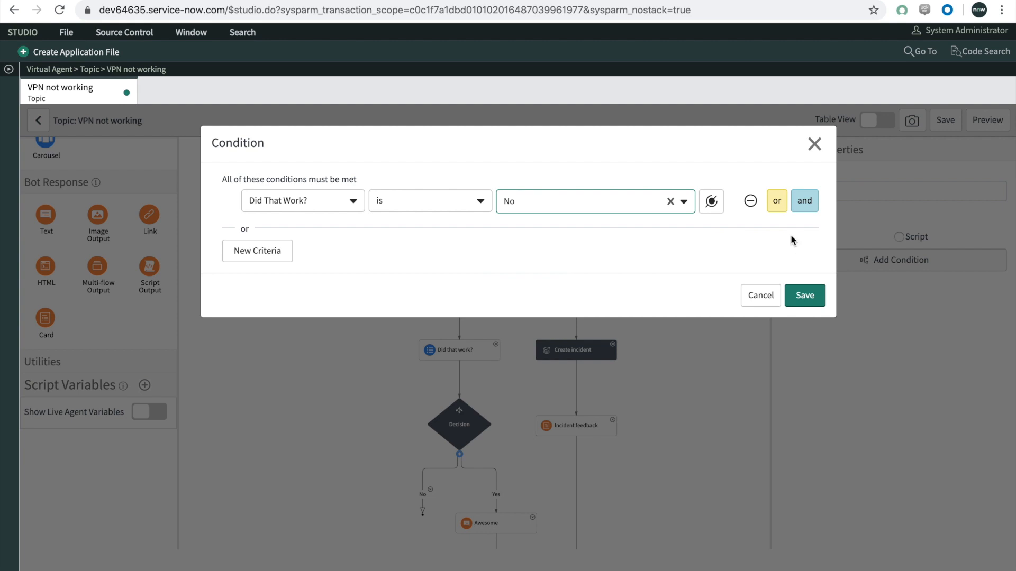
left_click(805, 294)
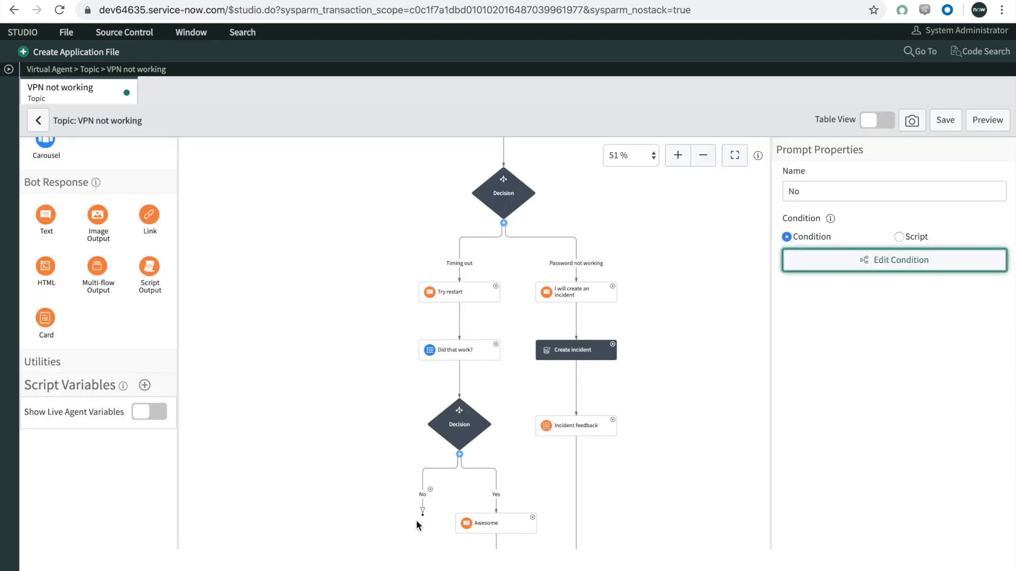
Step: Connect the open end of the "No" branch to the "I will create an incident" response and save the topic
left_click_drag(423, 516, 579, 286)
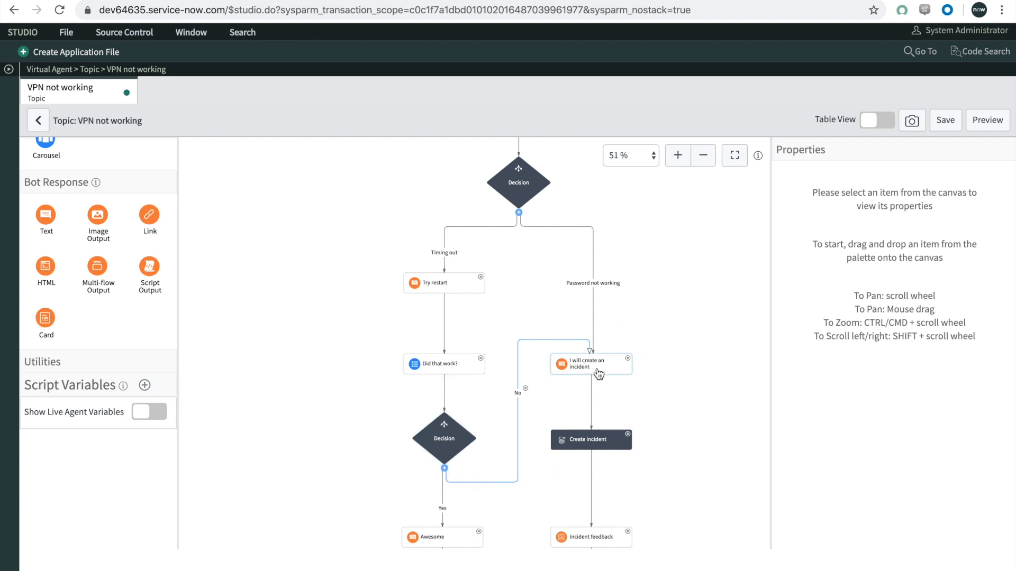
left_click_drag(674, 411, 641, 364)
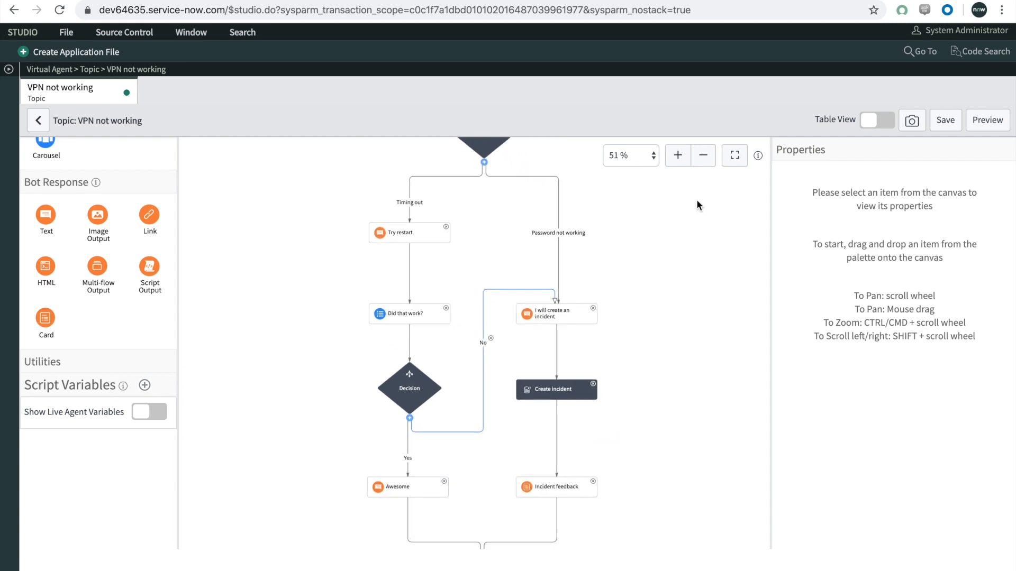
left_click(702, 155)
left_click(703, 155)
left_click(656, 282)
left_click_drag(656, 282, 654, 327)
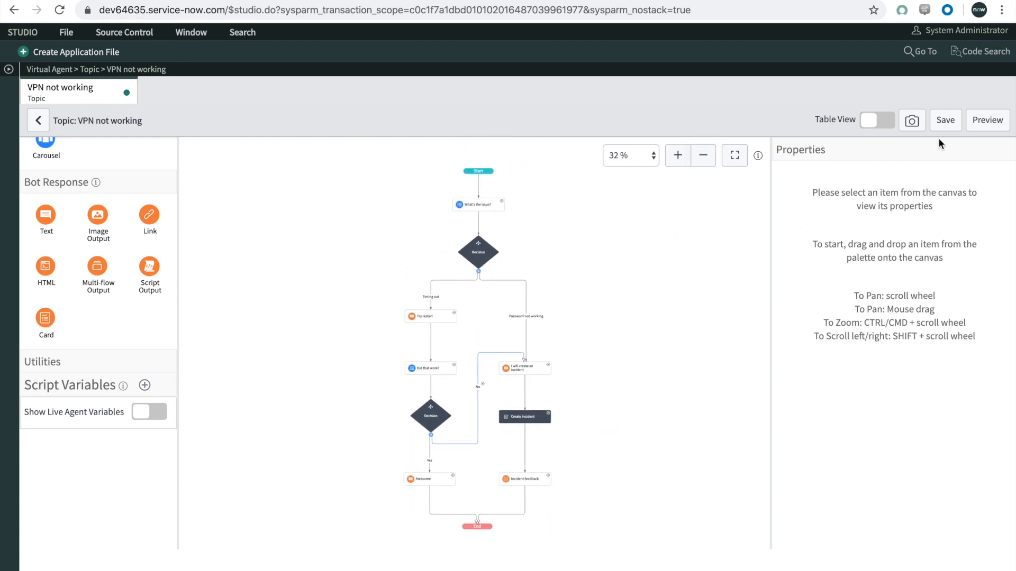
left_click(946, 126)
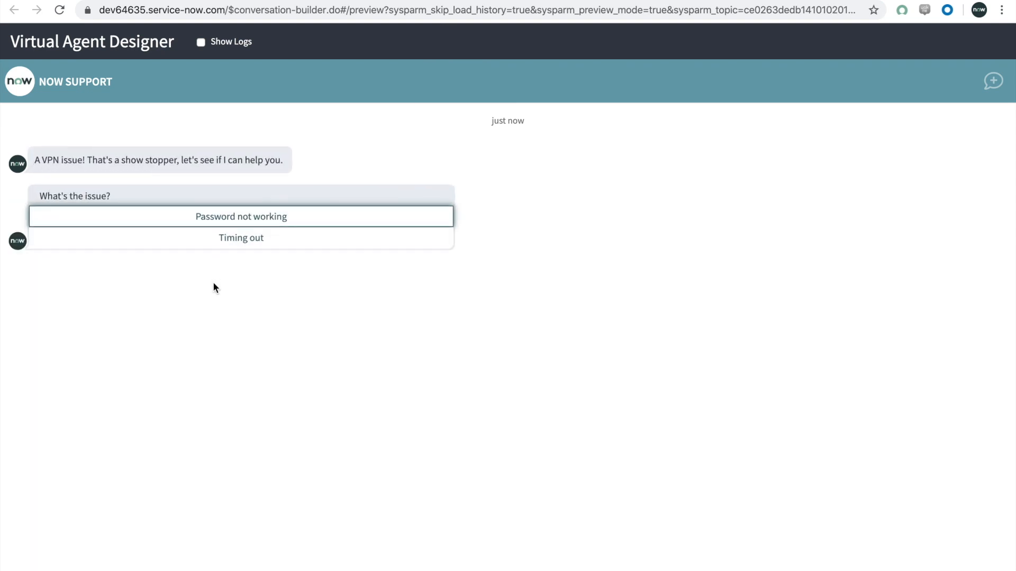
Step: Test the topic in the preview by answering "Timing out" to the issue and "No" to "Did that work?"
left_click(232, 239)
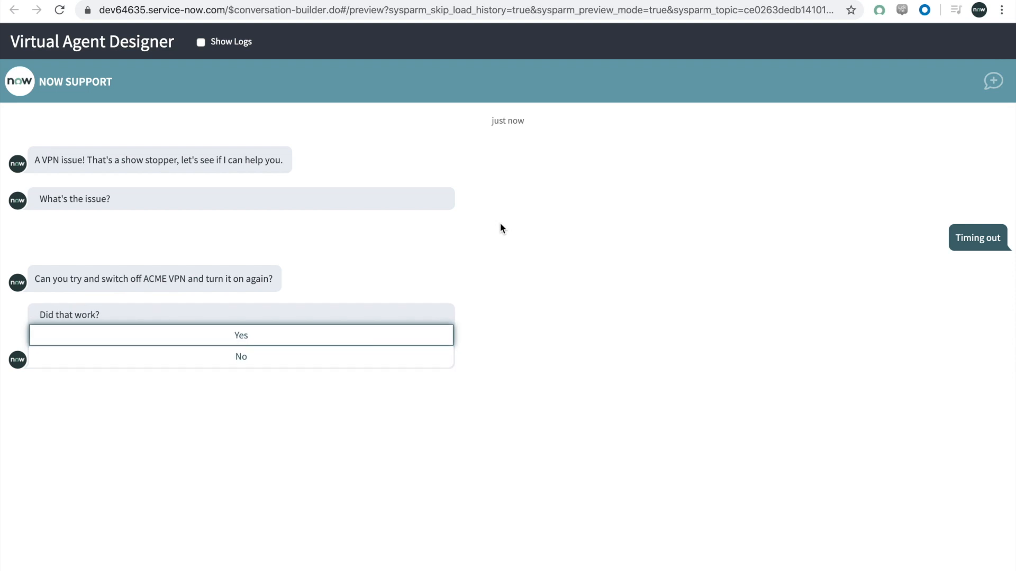
left_click(286, 360)
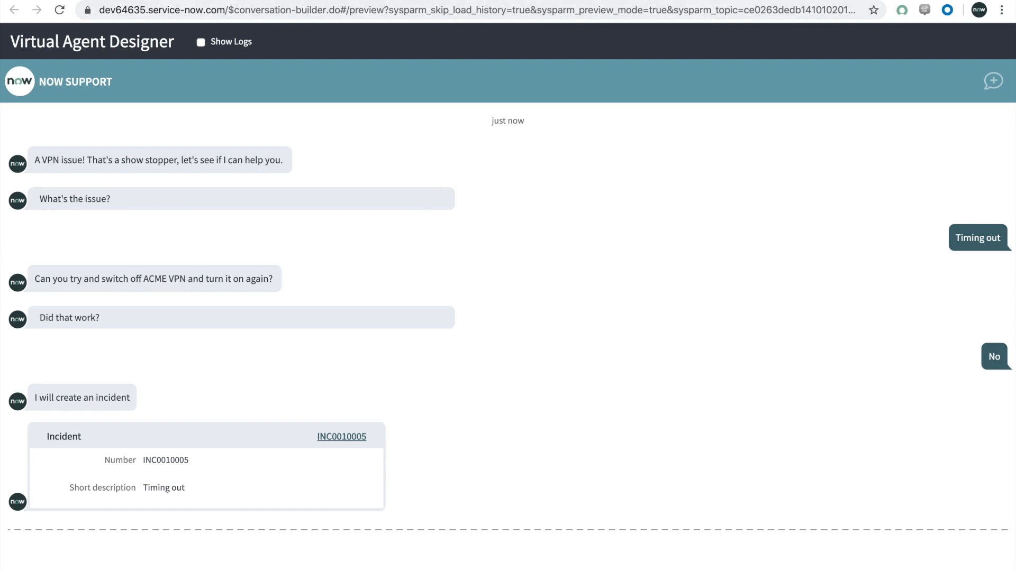
Step: Switch back to Studio, return to the topic's properties and publish the topic
left_click(530, 1)
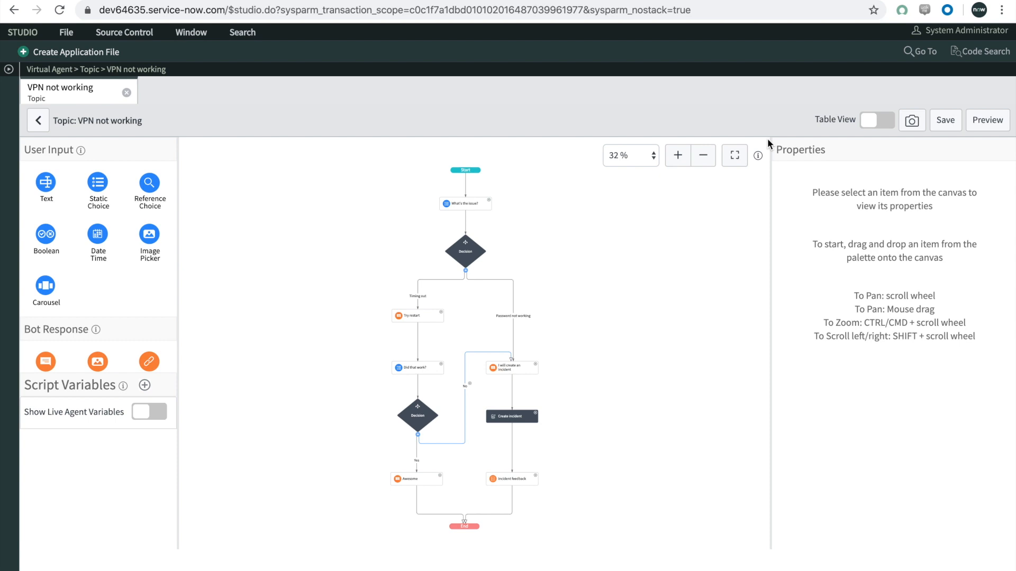
left_click(40, 129)
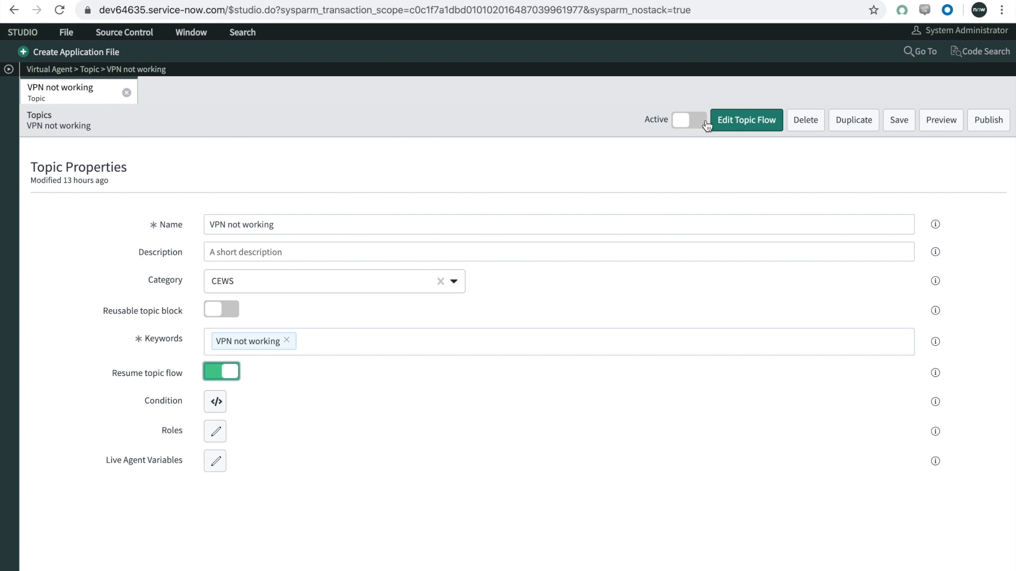
left_click(979, 121)
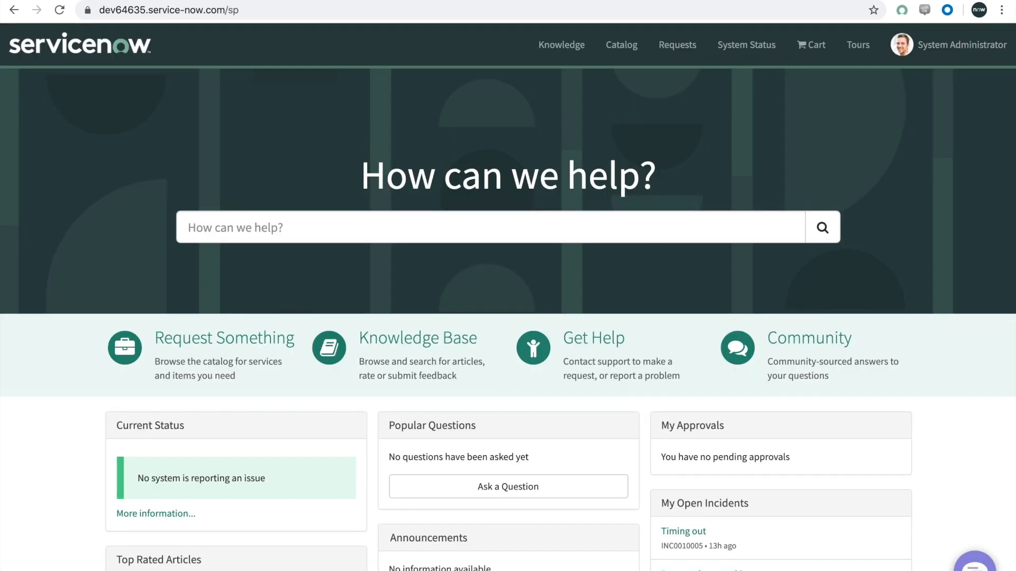
left_click(129, 10)
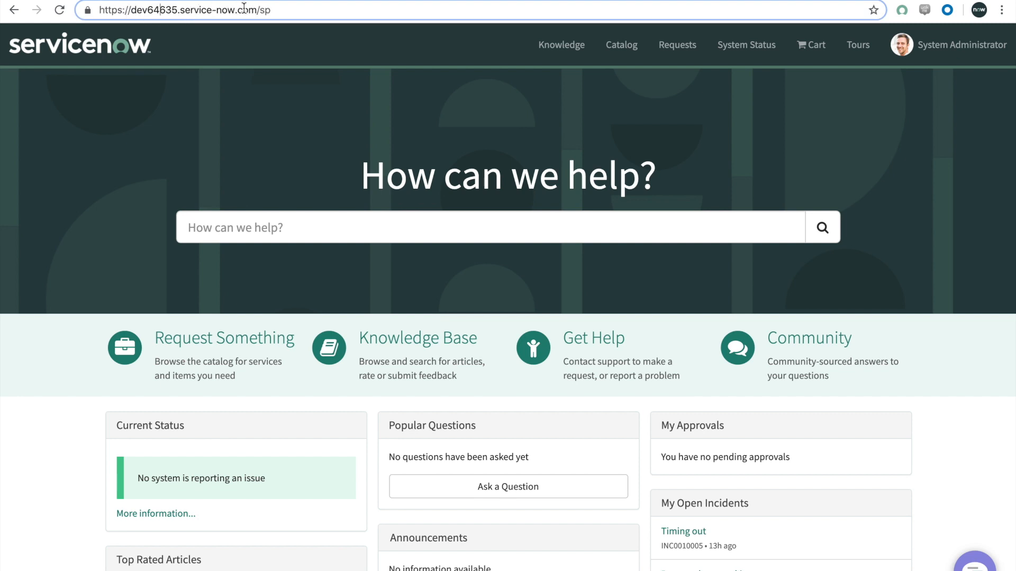
left_click(279, 11)
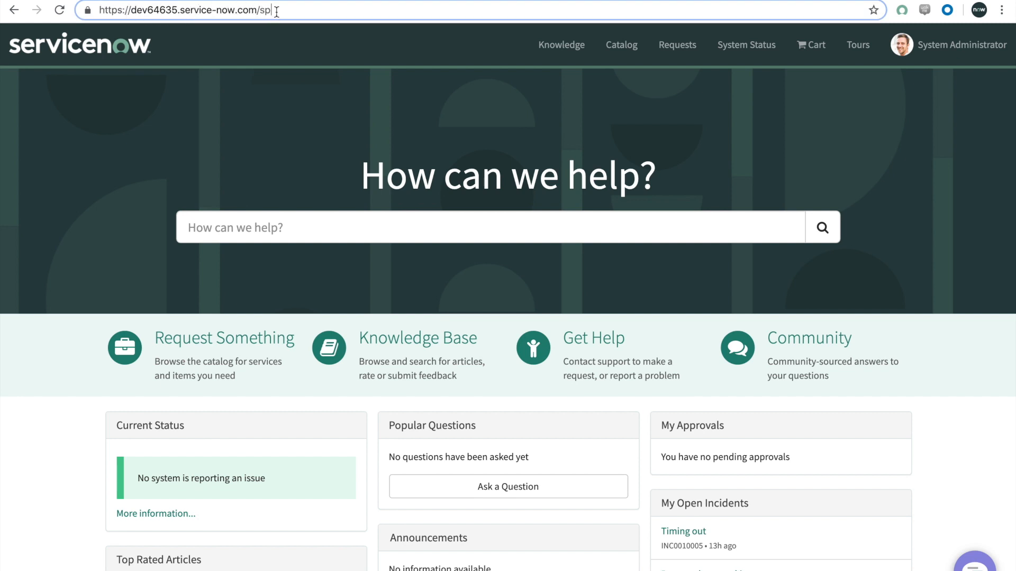
left_click(280, 87)
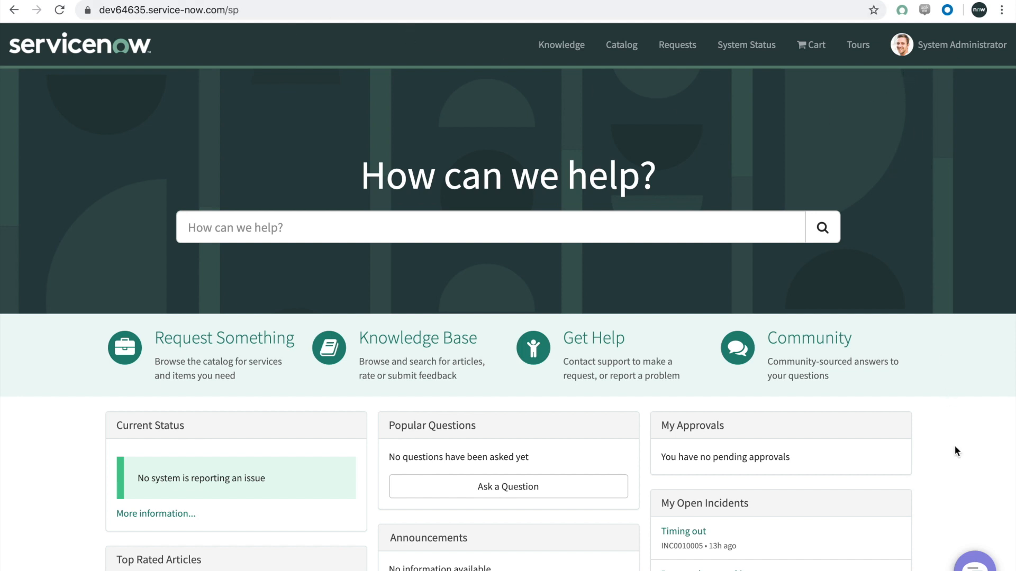
Step: Test the published topic in the Service Portal chat with "my vpn is not working" and the issue "Password not working", closing the chat when finished
left_click(972, 567)
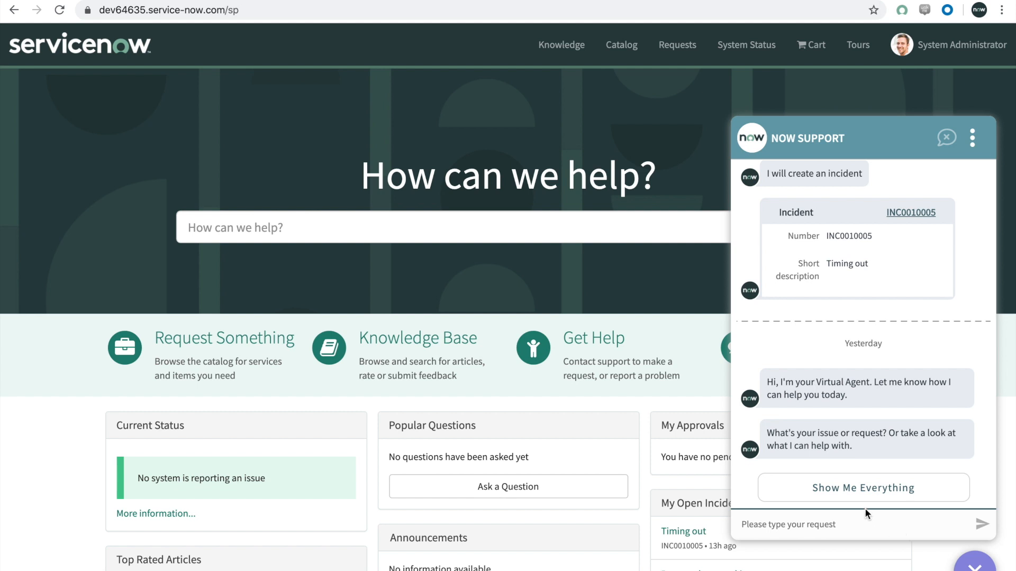
left_click(842, 525)
type("my vpn is not working")
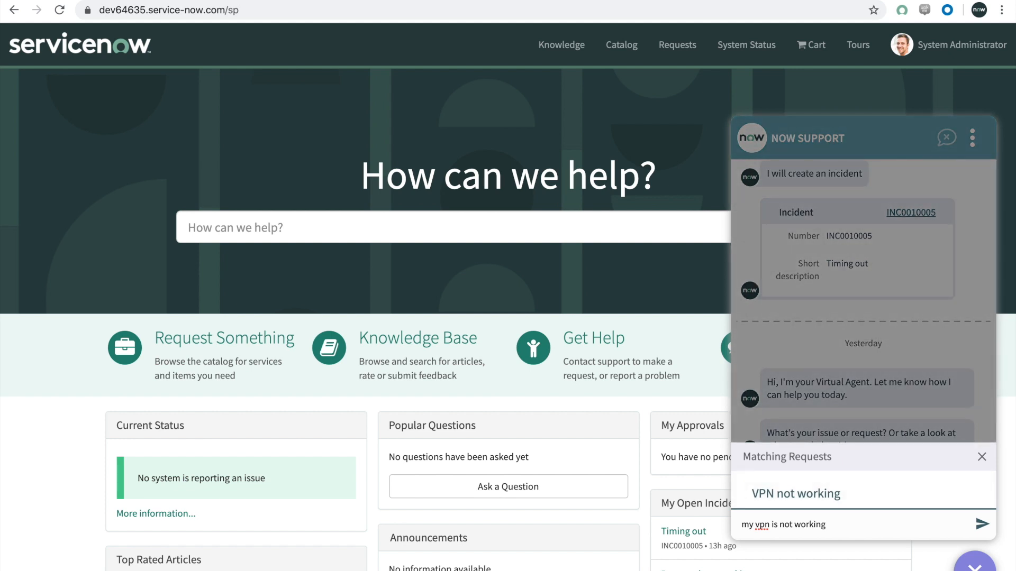
key("Return")
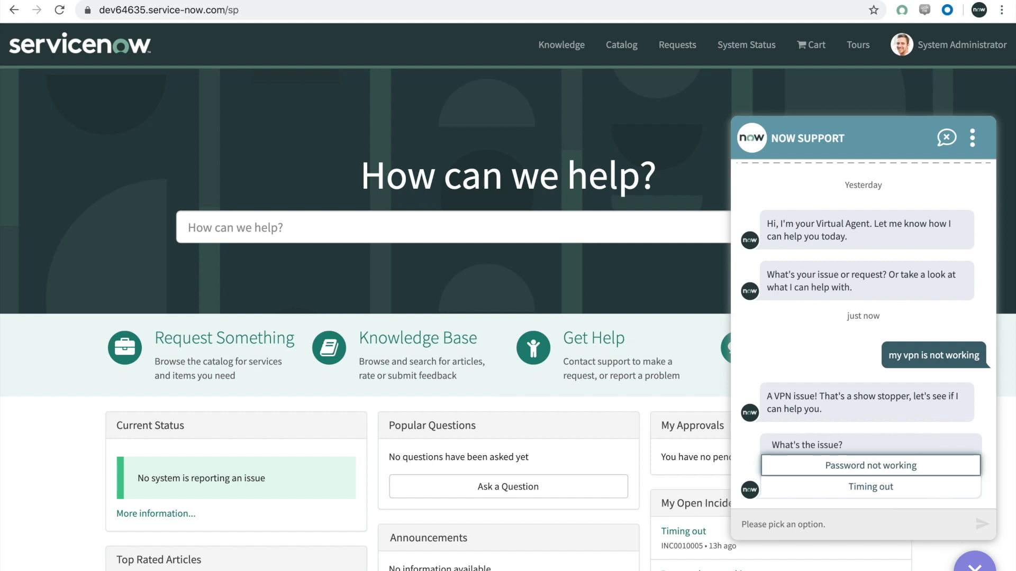
left_click(837, 465)
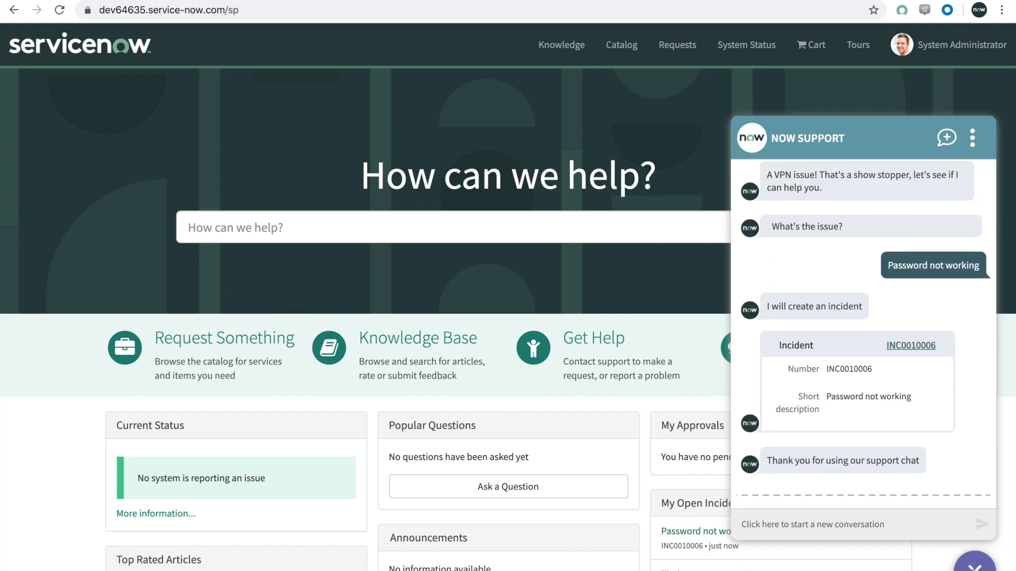
left_click(974, 565)
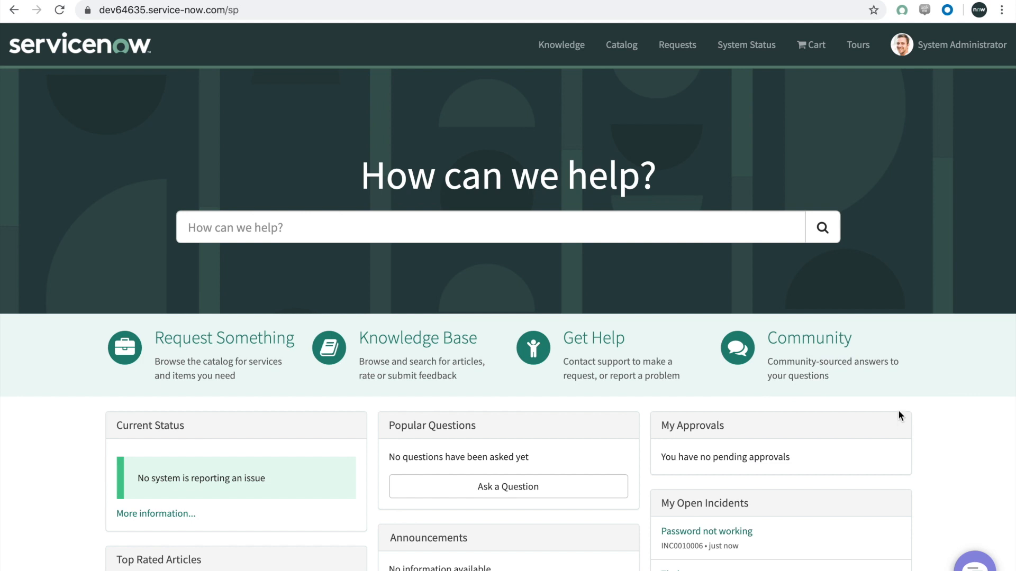
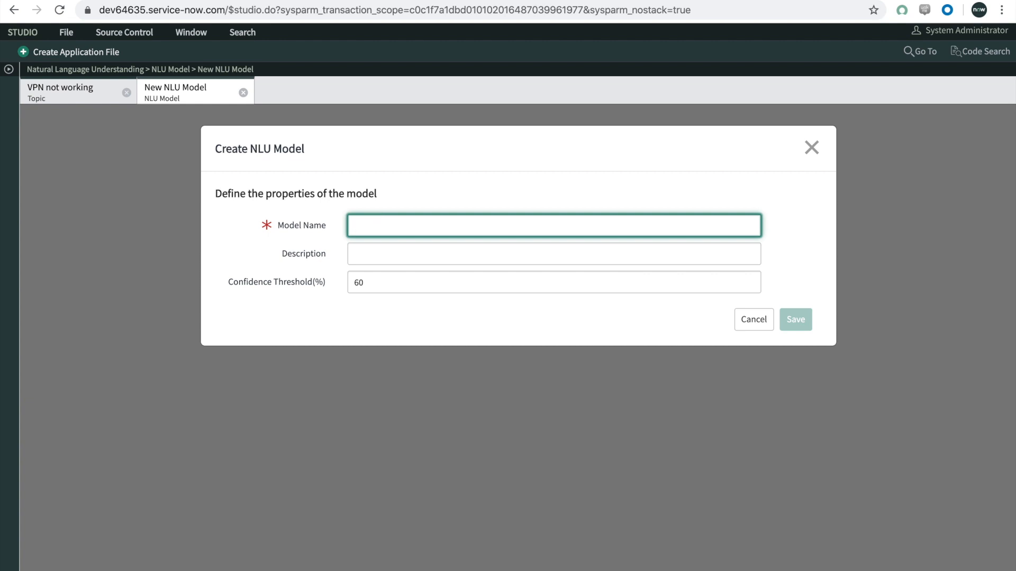
Step: Create the NLU model CEWS with a confidence threshold of 75% and save it
type("CEWS")
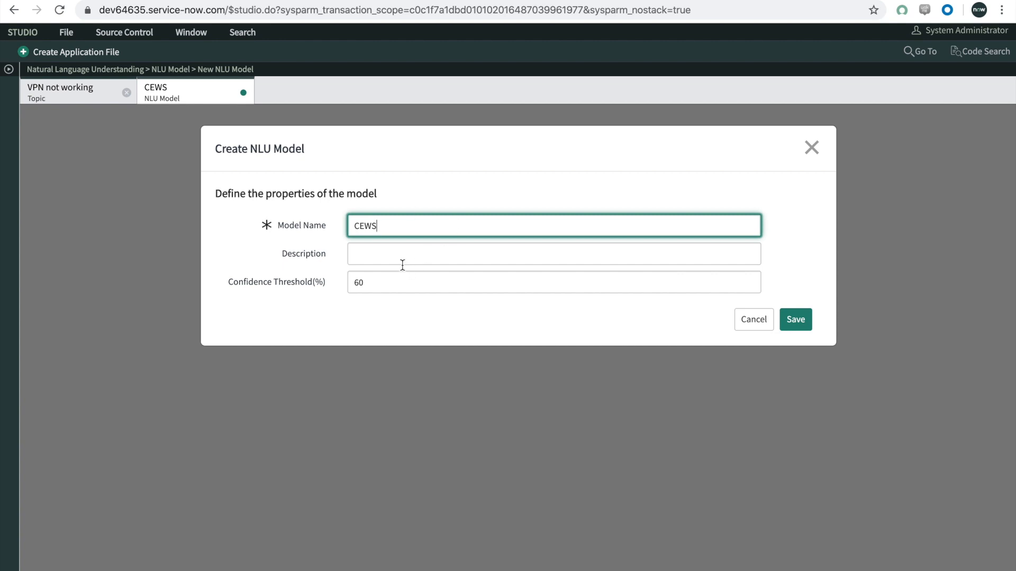
left_click(381, 284)
double_click(358, 282)
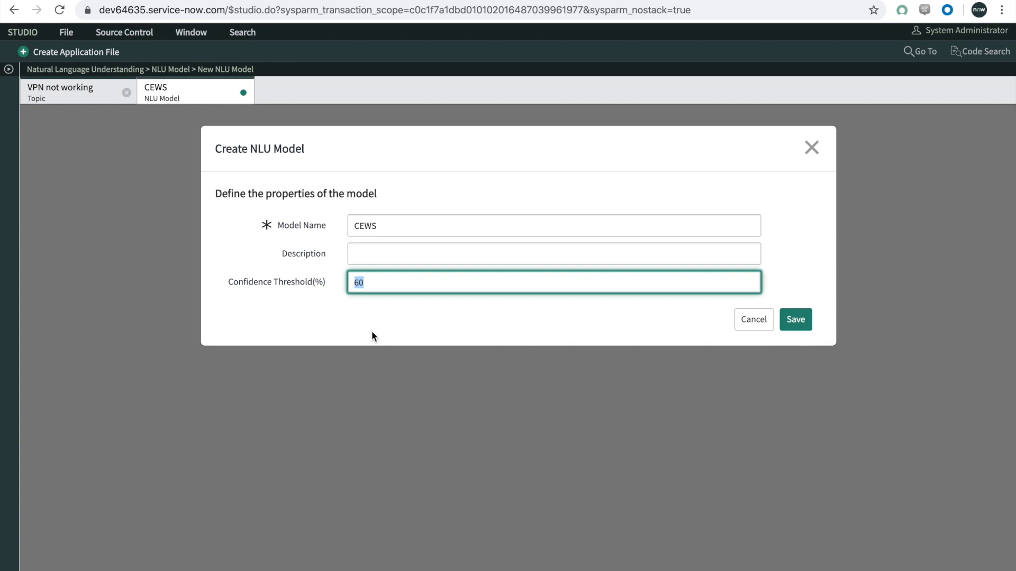
type("75")
left_click(801, 319)
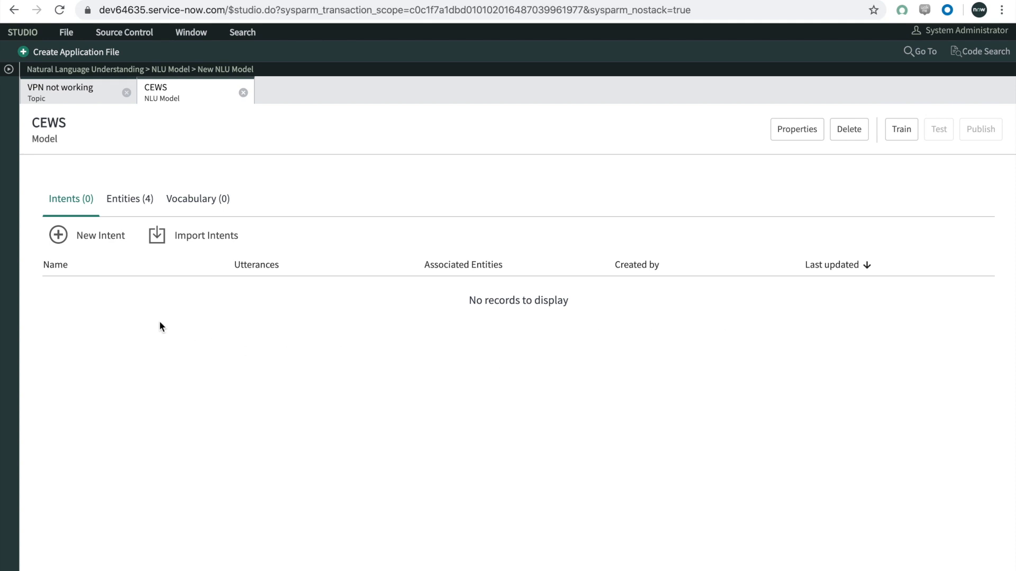
Step: Create a new intent named "VPN is not working" in the CEWS model and save it
left_click(91, 239)
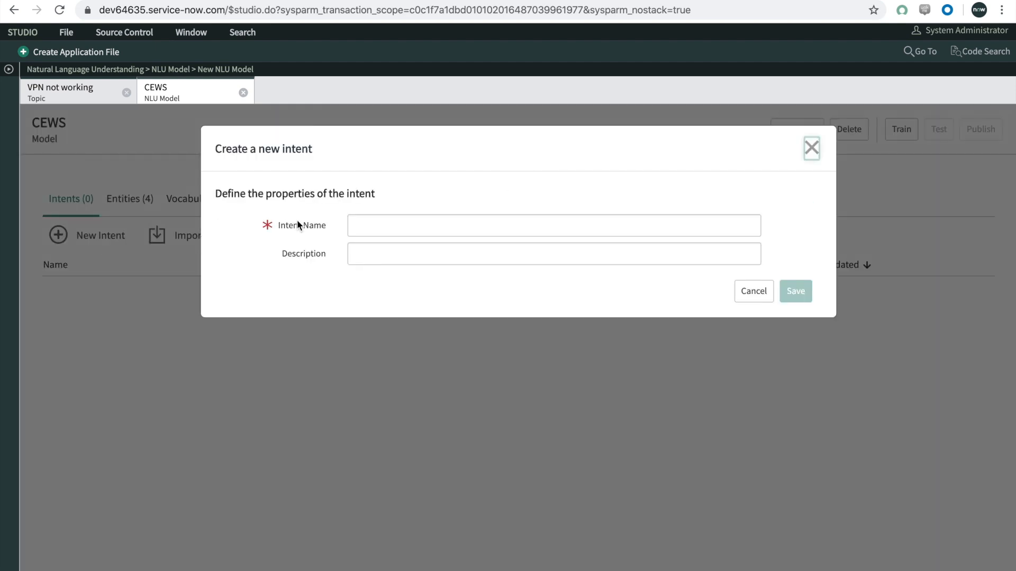
left_click_drag(282, 148, 323, 150)
left_click(319, 148)
left_click(368, 224)
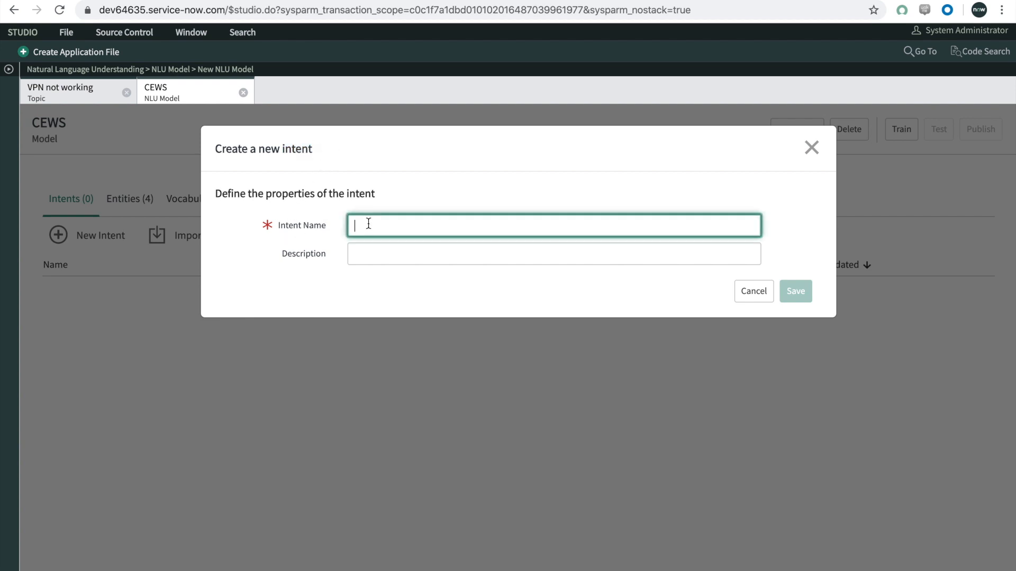
type("VPN is not w")
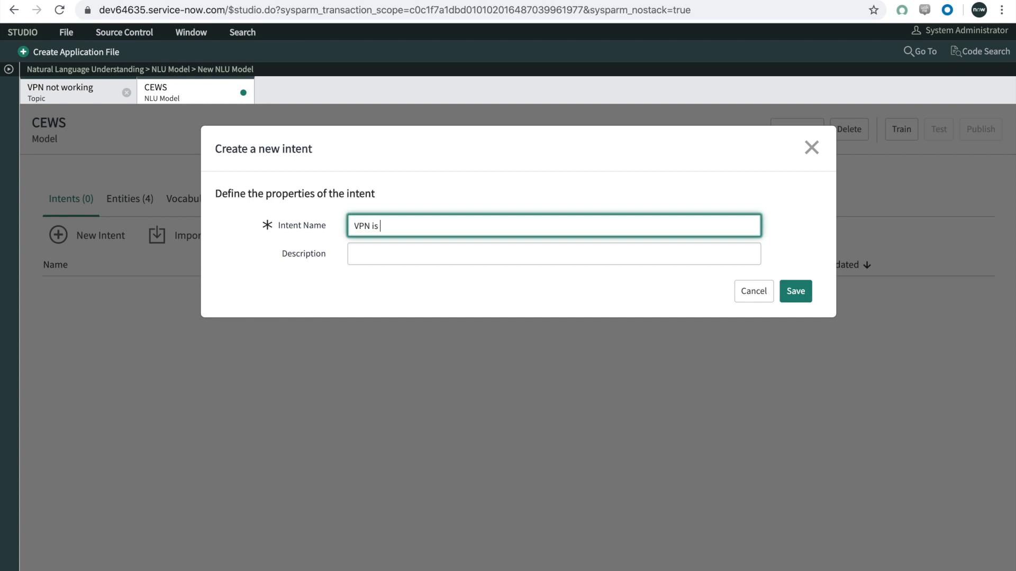
type("orking")
left_click(796, 290)
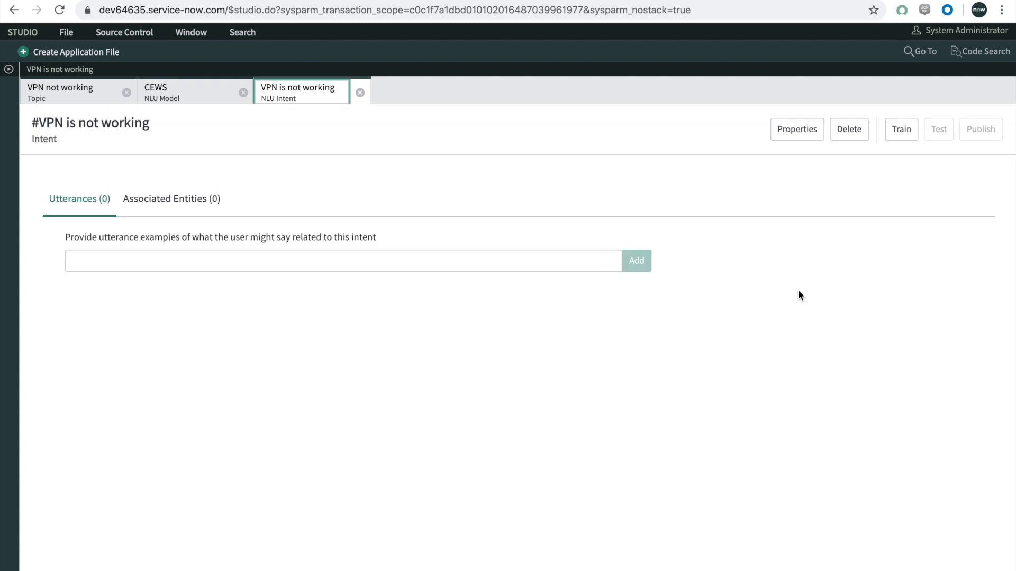
Step: Add the utterances "VPN is not working", "ACME VPN is not working" and "VPN has timed out" to the intent
left_click(139, 257)
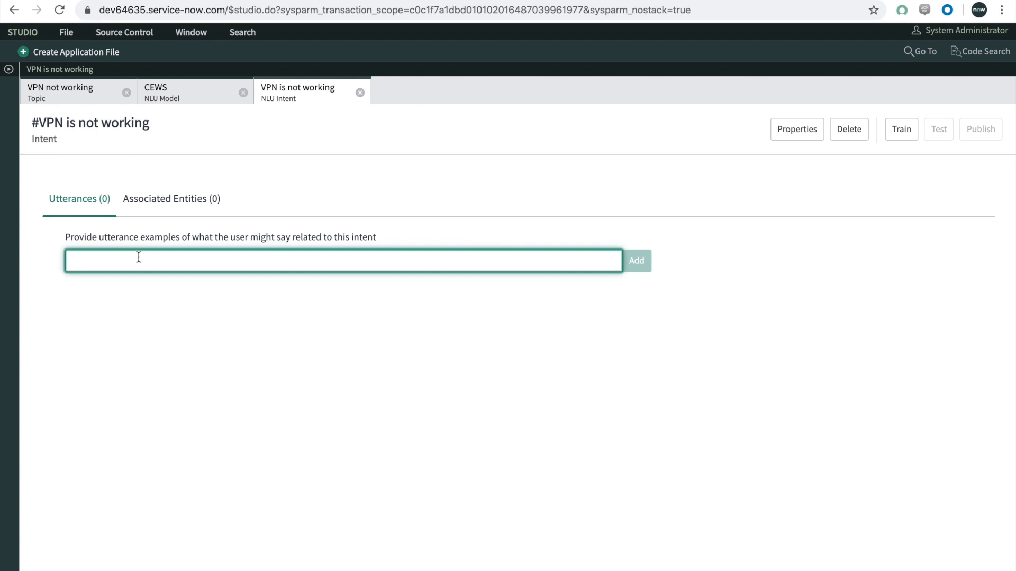
type("VPN is not working")
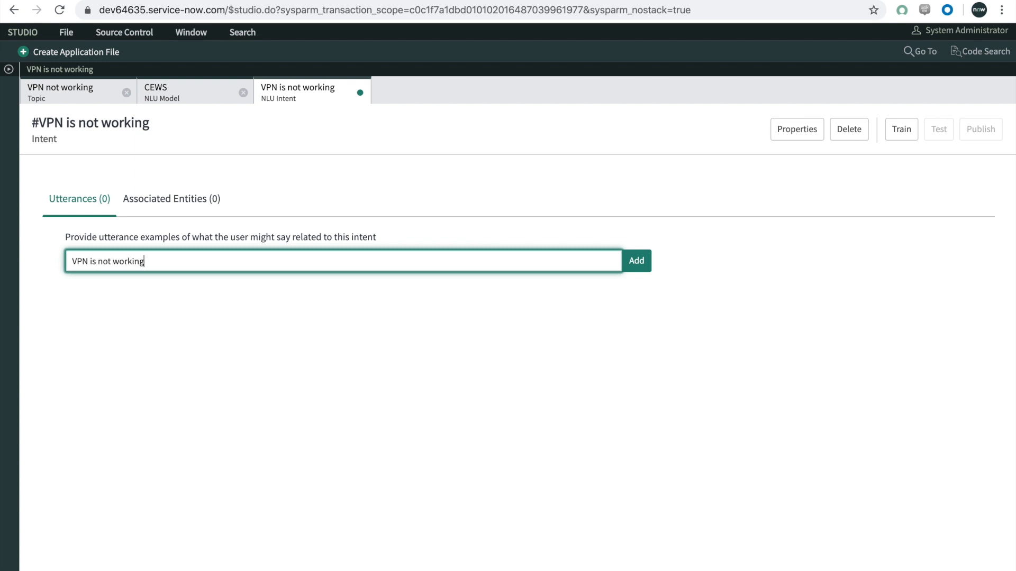
key("Return")
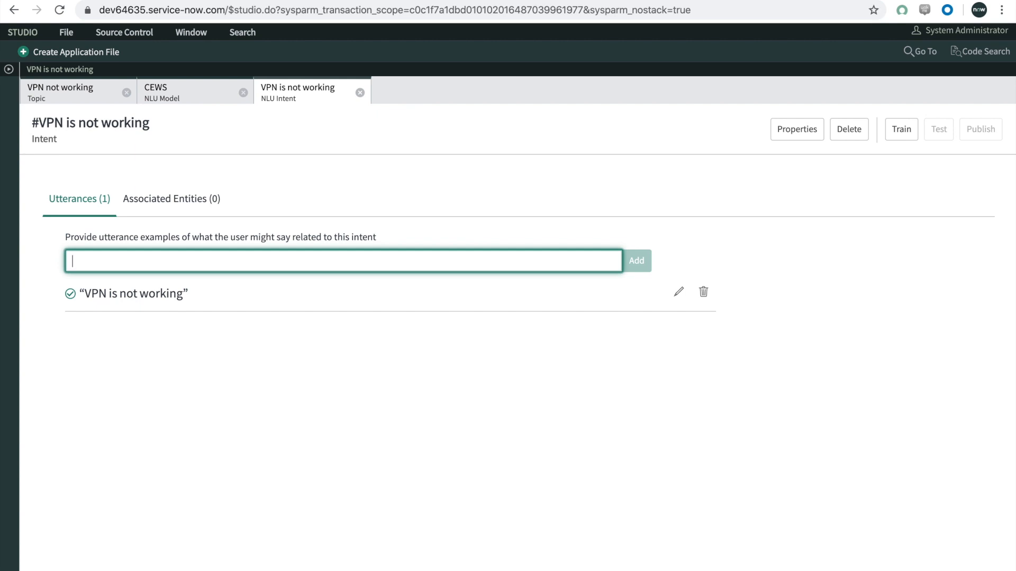
type("ACME V")
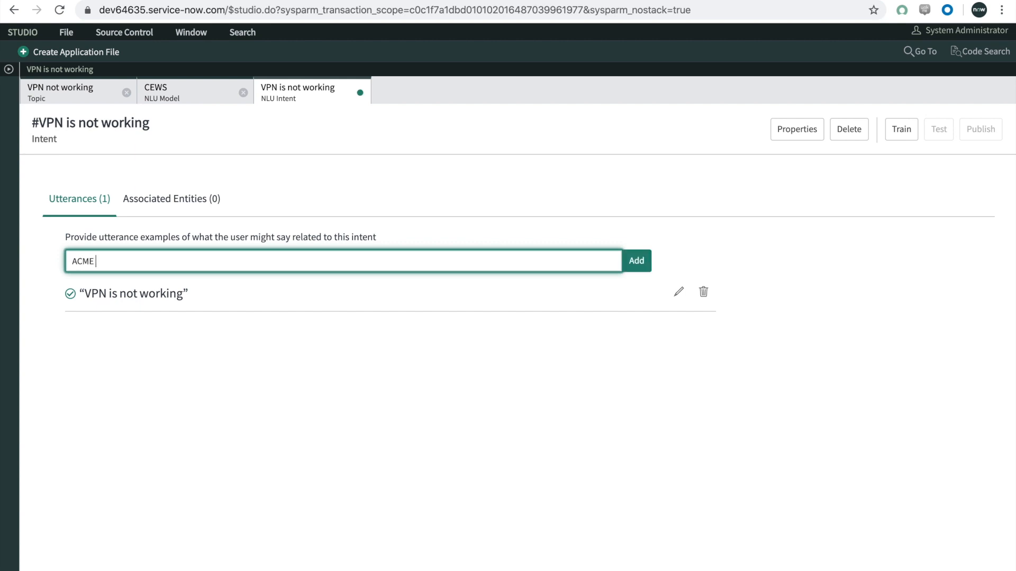
type("PN is not working")
key("Return")
type("VPN has timed out")
key("Return")
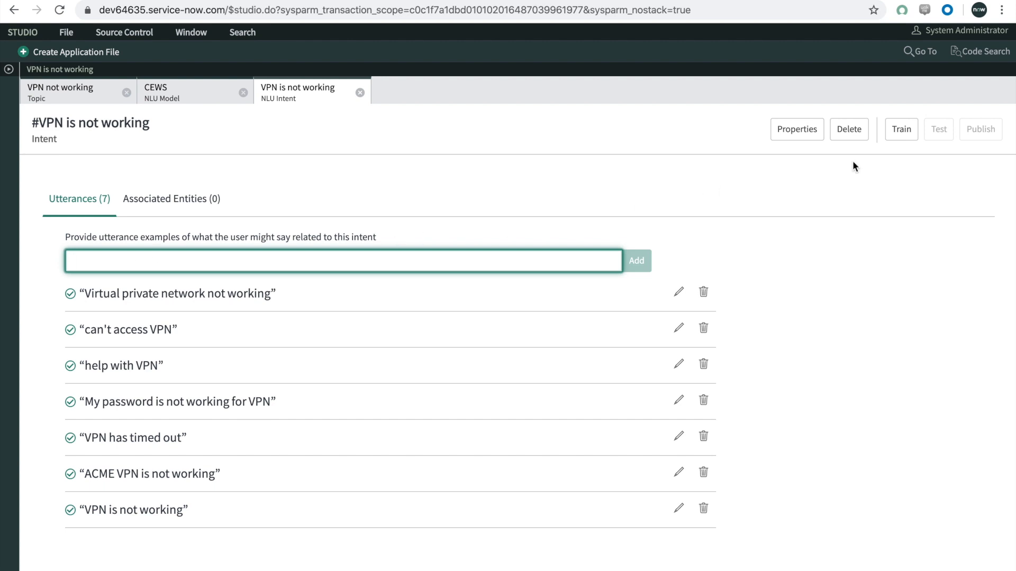
Step: Train the NLU model and test it with the utterance "VPN not working"
left_click(902, 131)
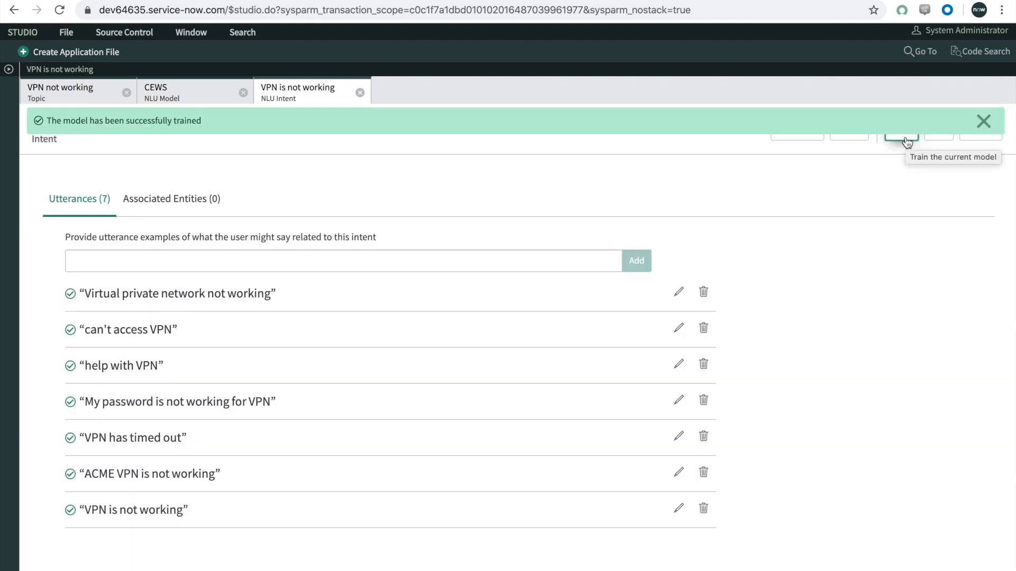
left_click(983, 121)
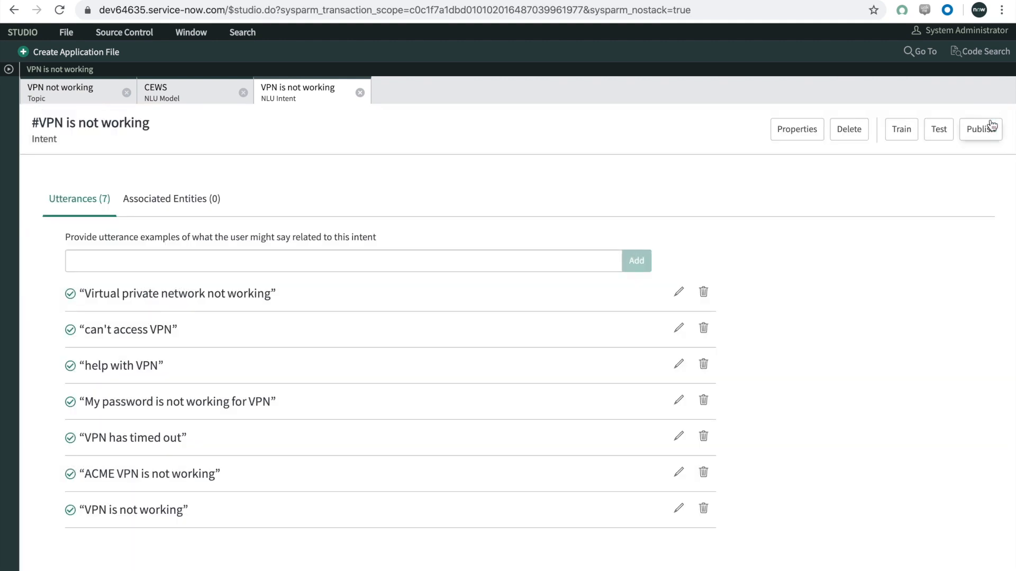
left_click(940, 132)
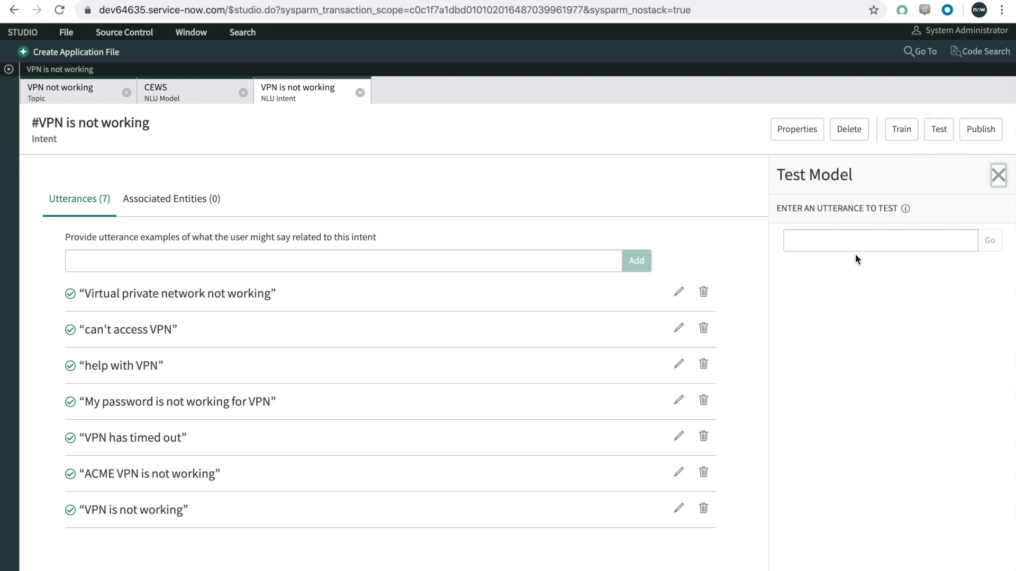
left_click(857, 240)
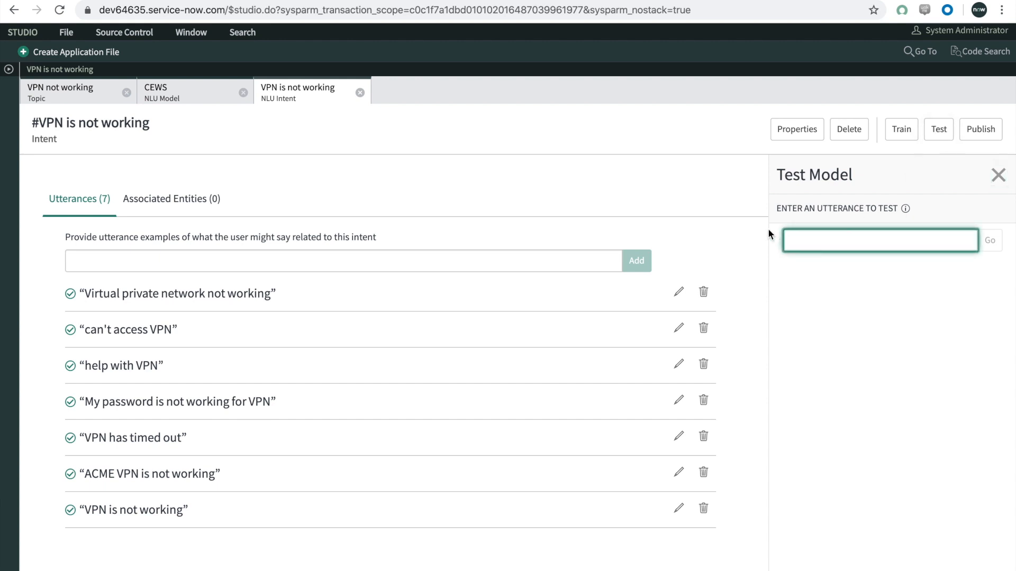
type("VPN not working")
key("Return")
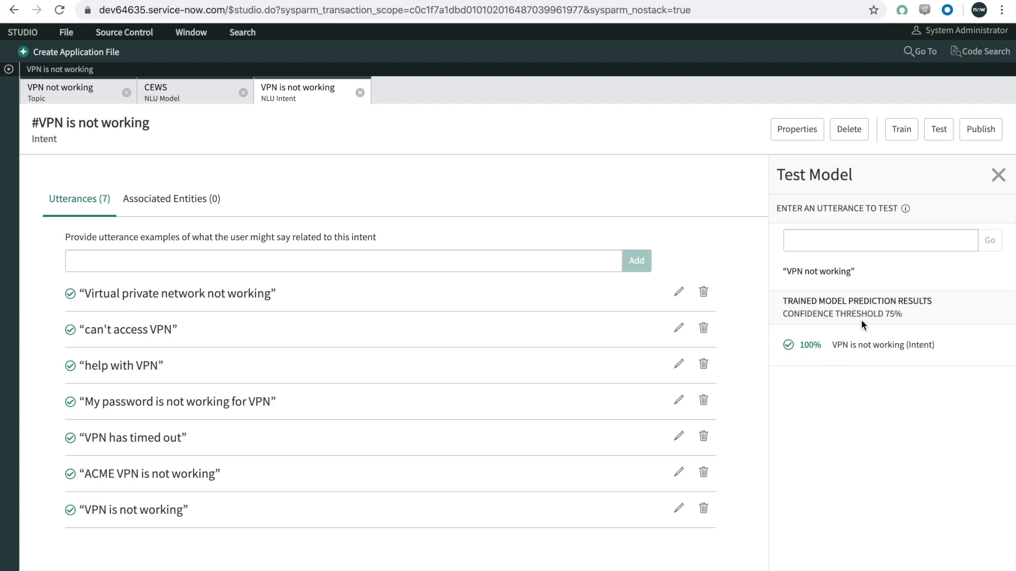
Step: Test the trained model with the utterances "help with vpn" and "can't log in to vpn", closing the test when finished
left_click(853, 242)
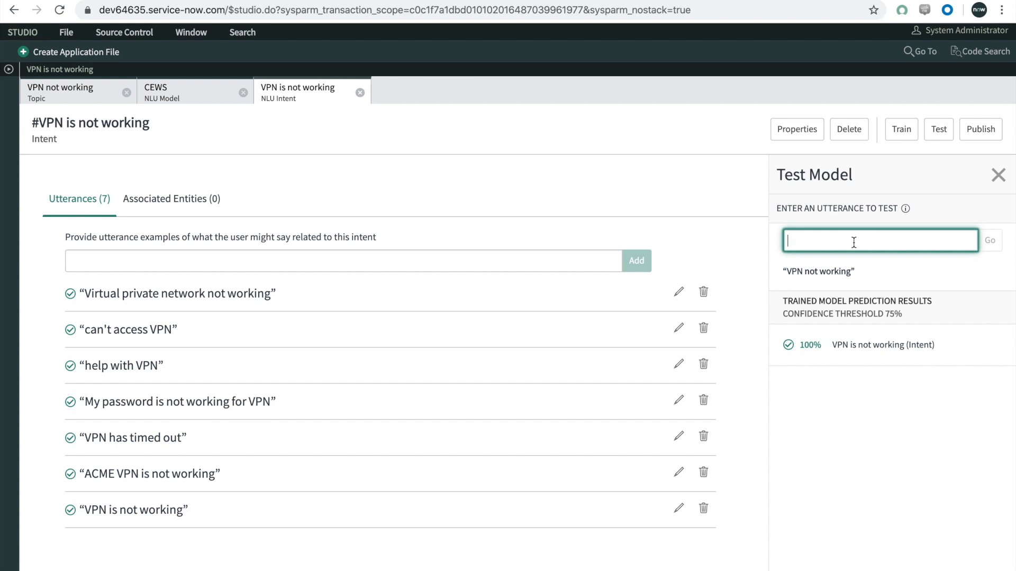
type("help with vpn")
key("Return")
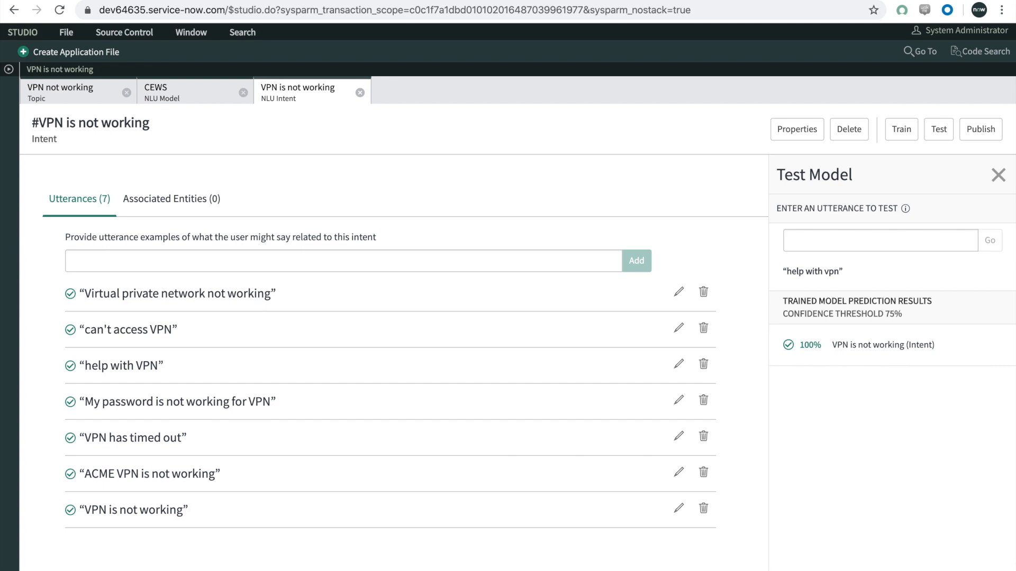
left_click(929, 241)
type("can't log in to vpn")
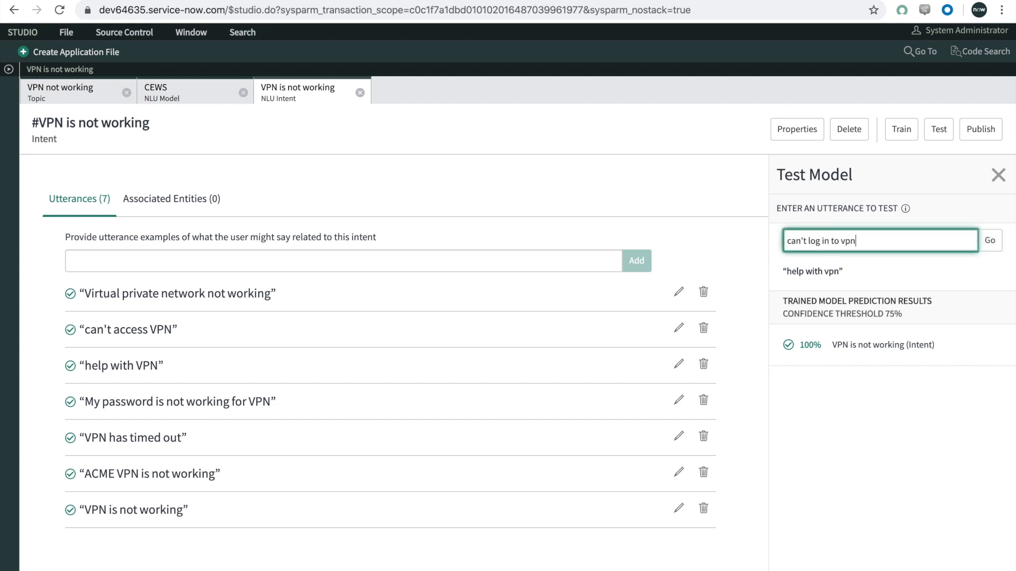
key("Return")
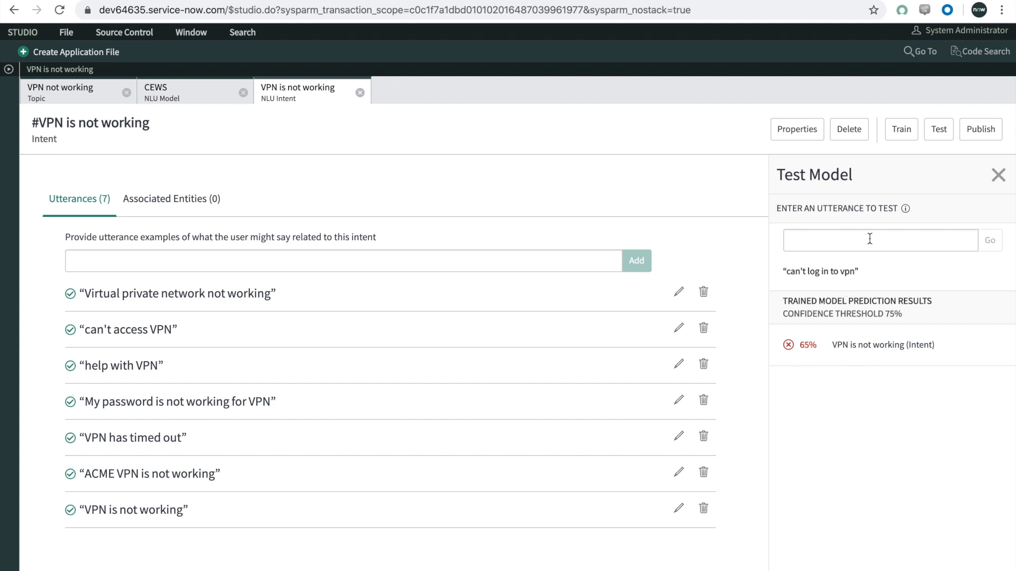
left_click(998, 175)
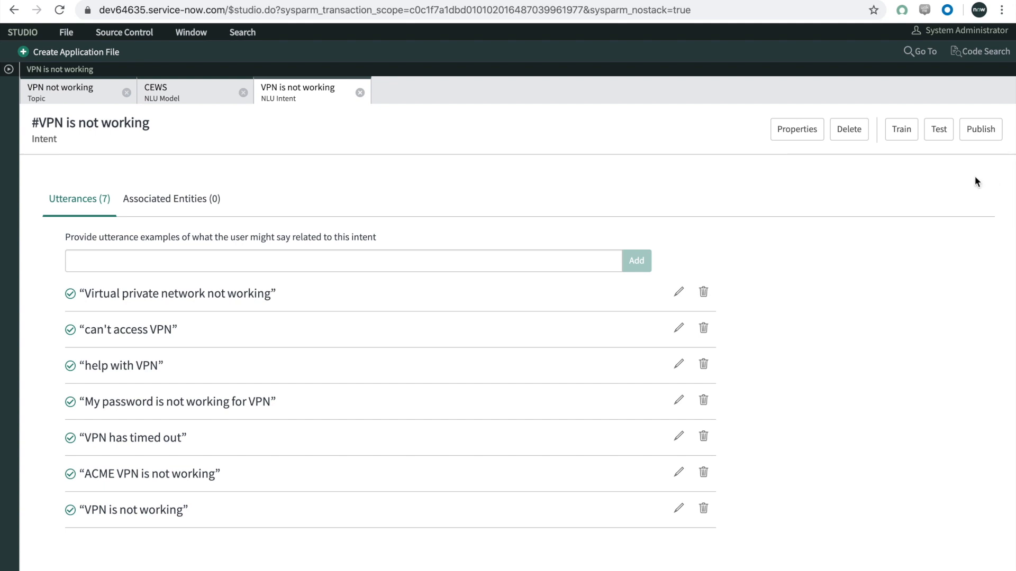
Step: Publish the trained NLU model
left_click(980, 130)
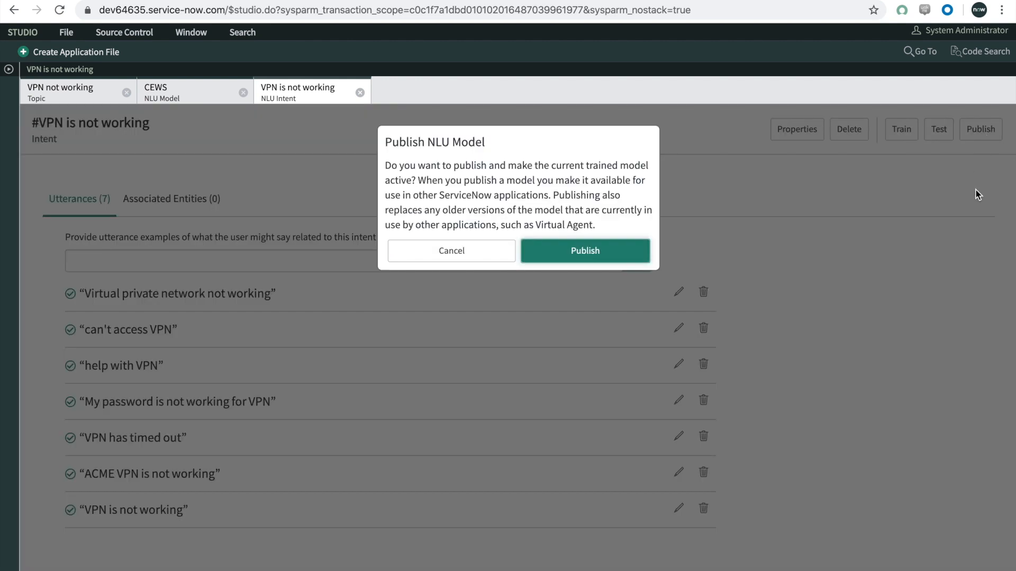
left_click(593, 254)
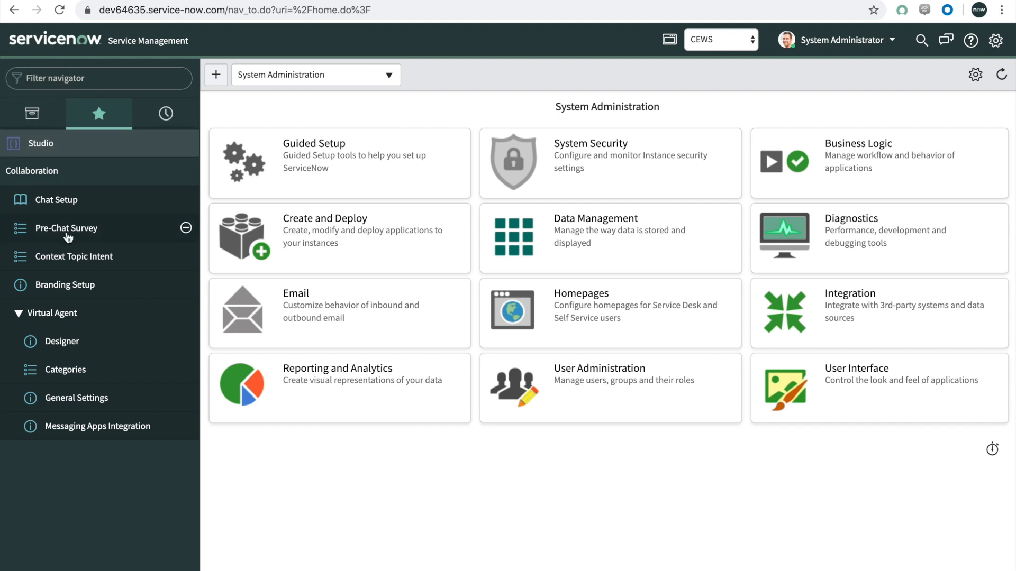
Step: In the Virtual Agent general settings on the main ServiceNow page, enable NLU with ServiceNow NLU as service provider and save
left_click(67, 399)
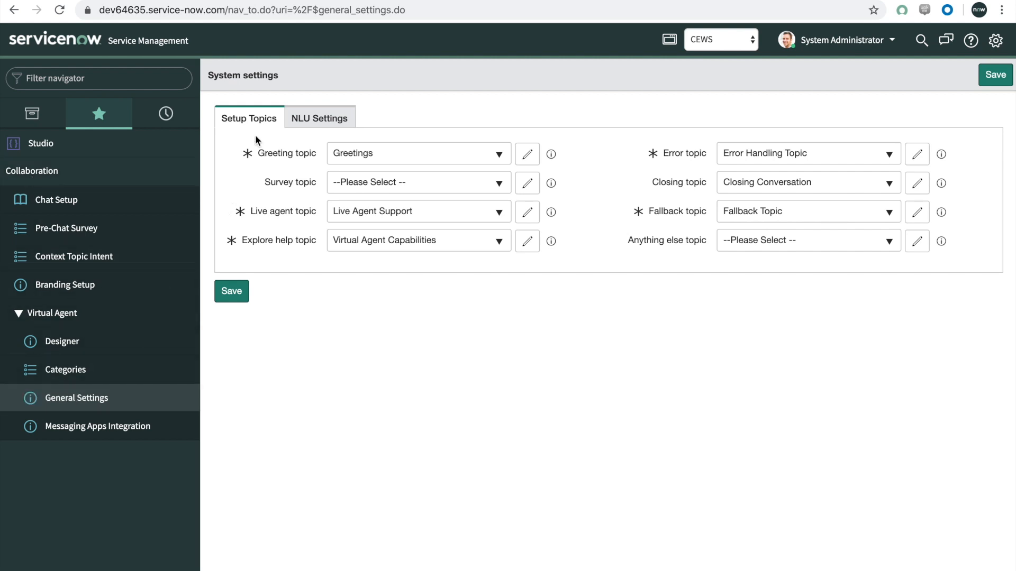
left_click(313, 121)
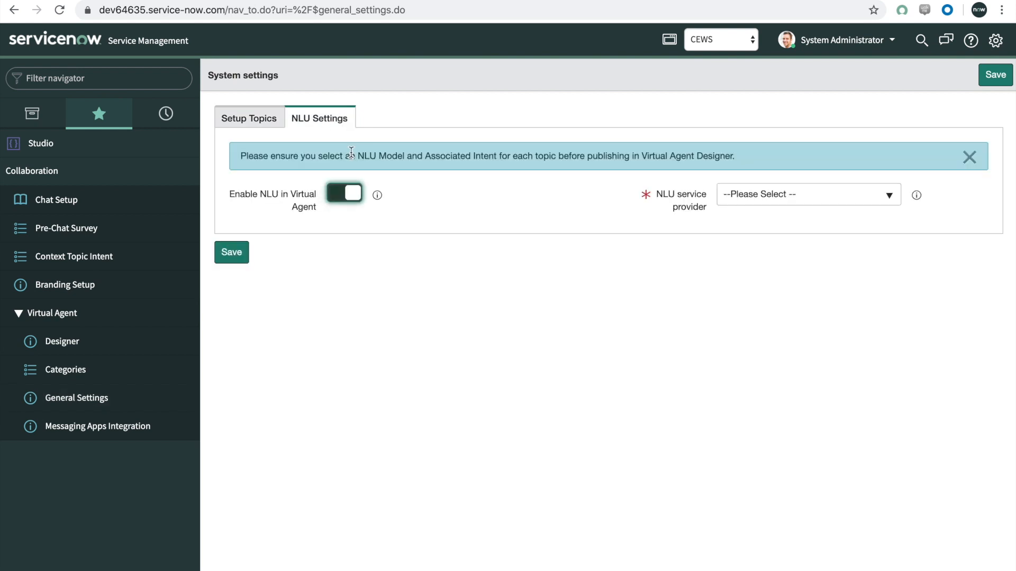
left_click(787, 199)
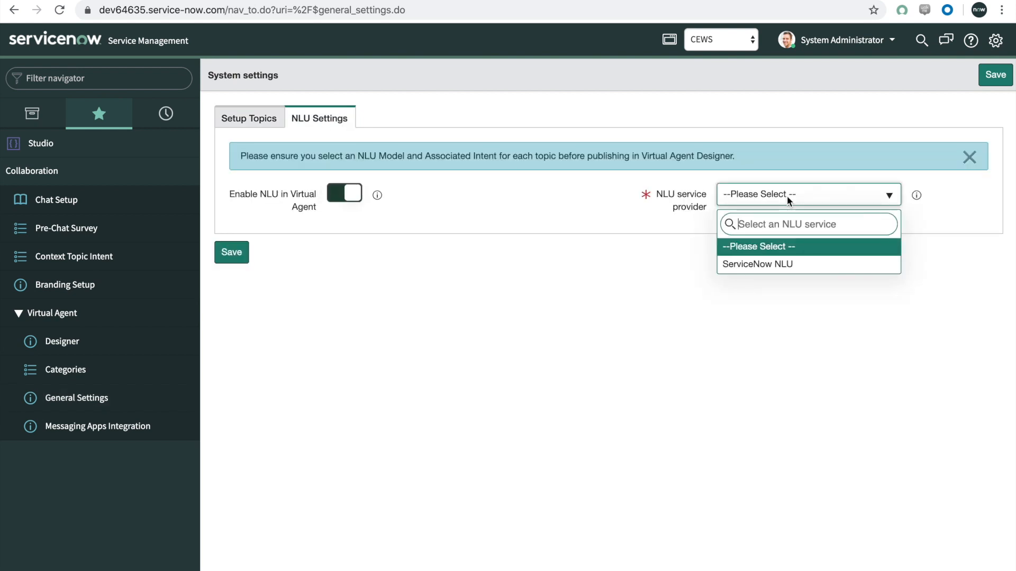
left_click(777, 265)
left_click(994, 80)
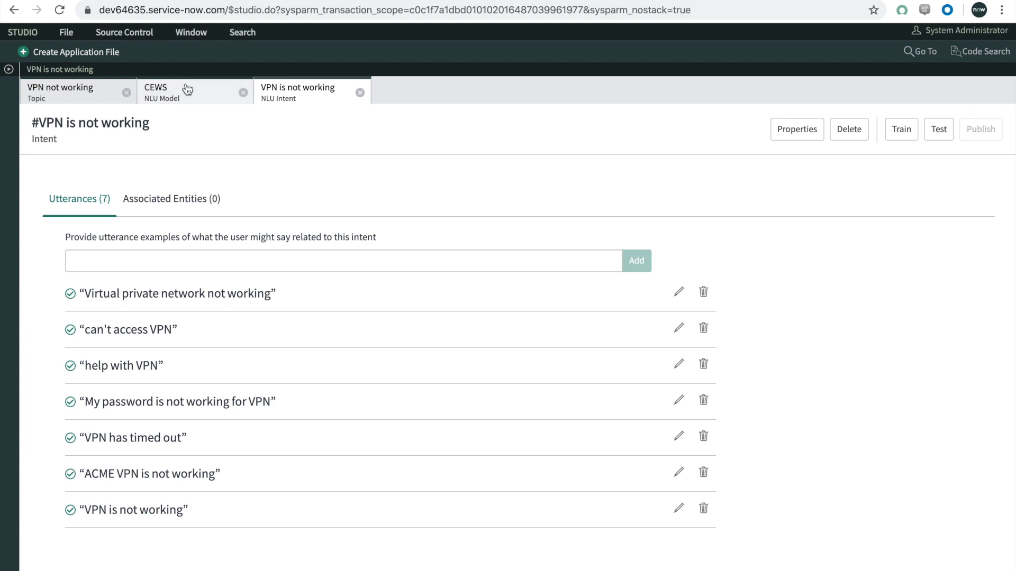
Step: Return to Studio and close and reopen the "VPN not working" topic to reload its properties
left_click(61, 95)
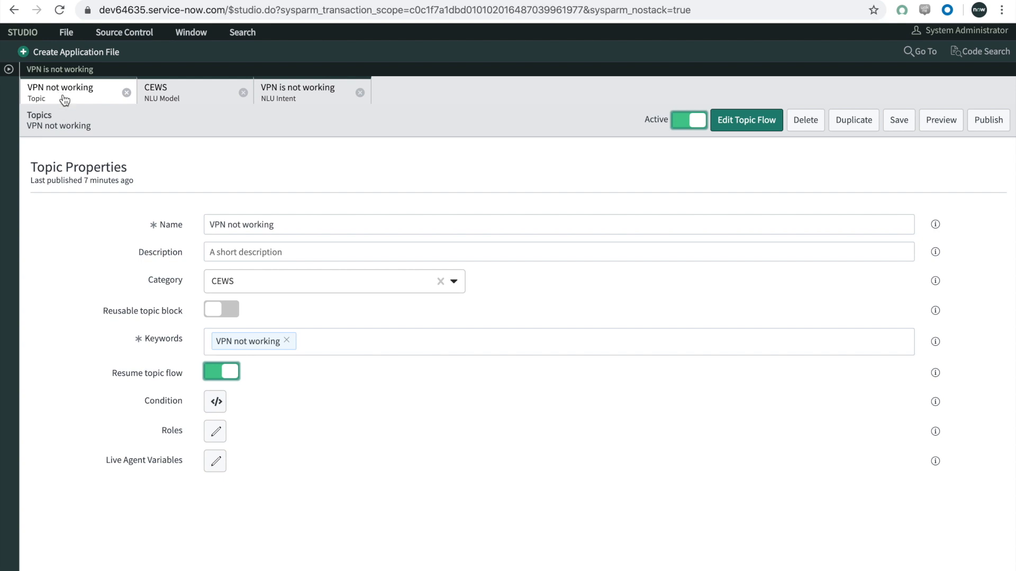
left_click(8, 70)
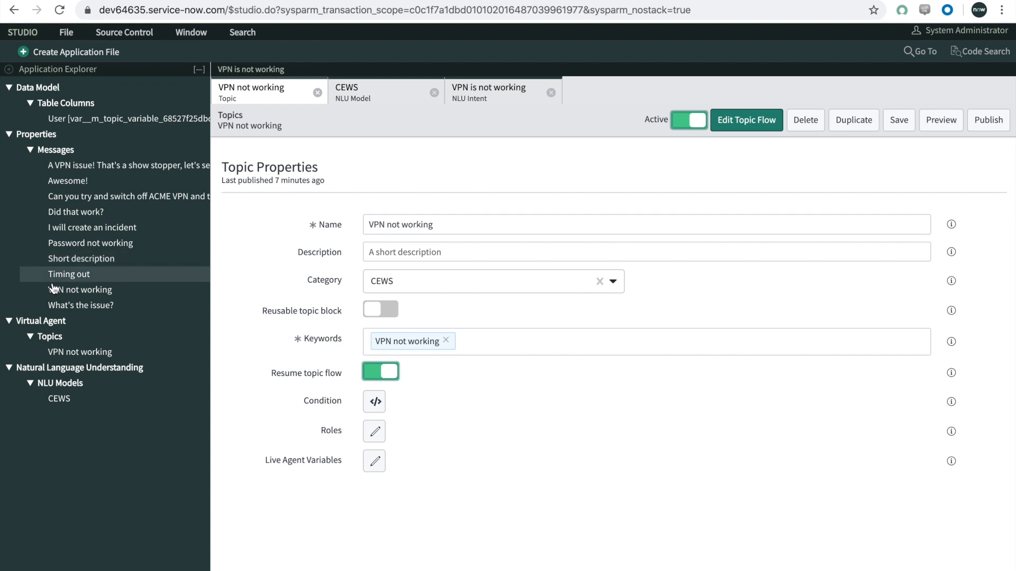
left_click(64, 353)
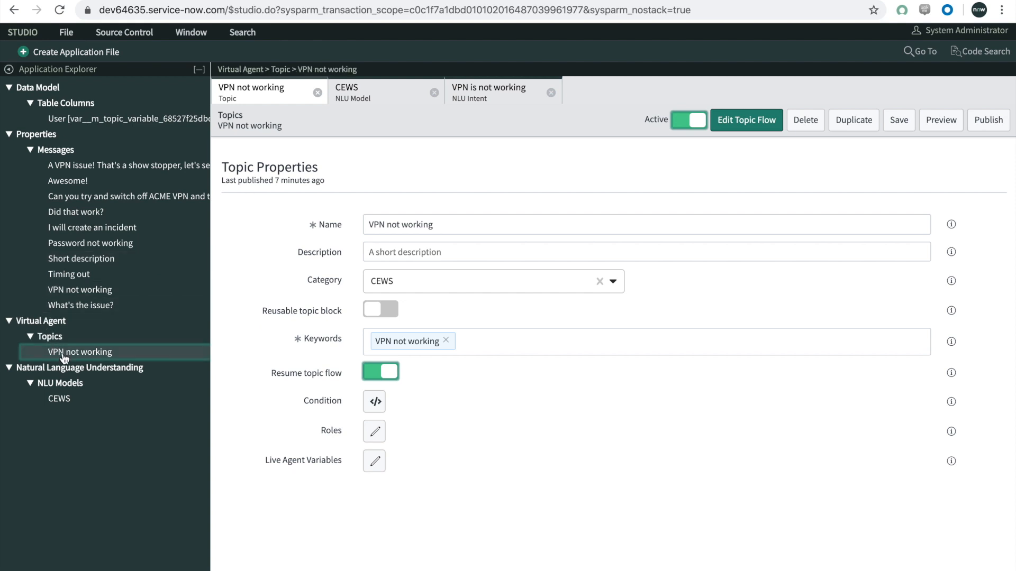
left_click(318, 93)
left_click(91, 353)
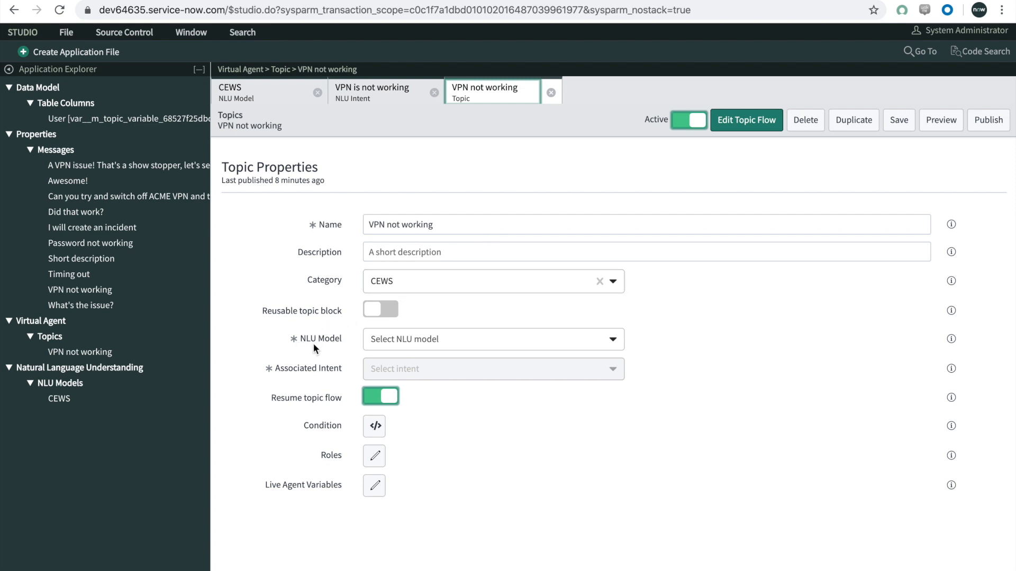
Step: Link the topic to the CEWS NLU model and its "VPN is not working" intent, saving and publishing the topic
left_click(375, 342)
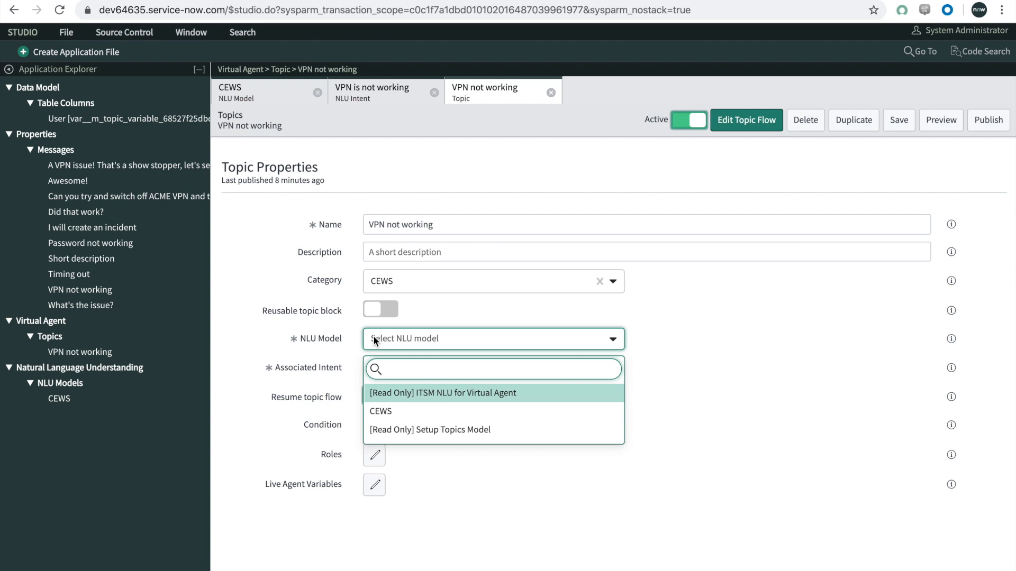
left_click(396, 411)
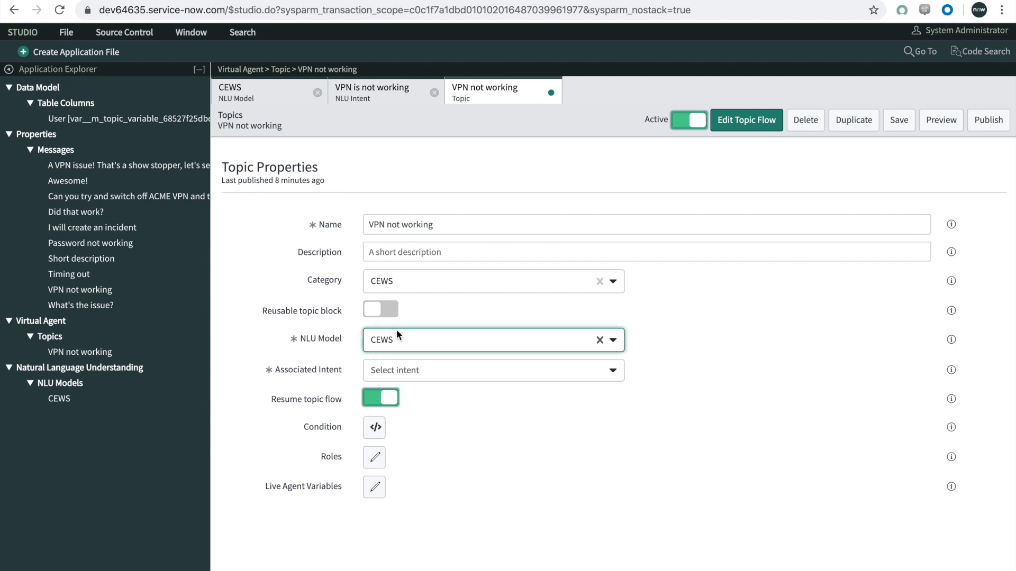
left_click(387, 371)
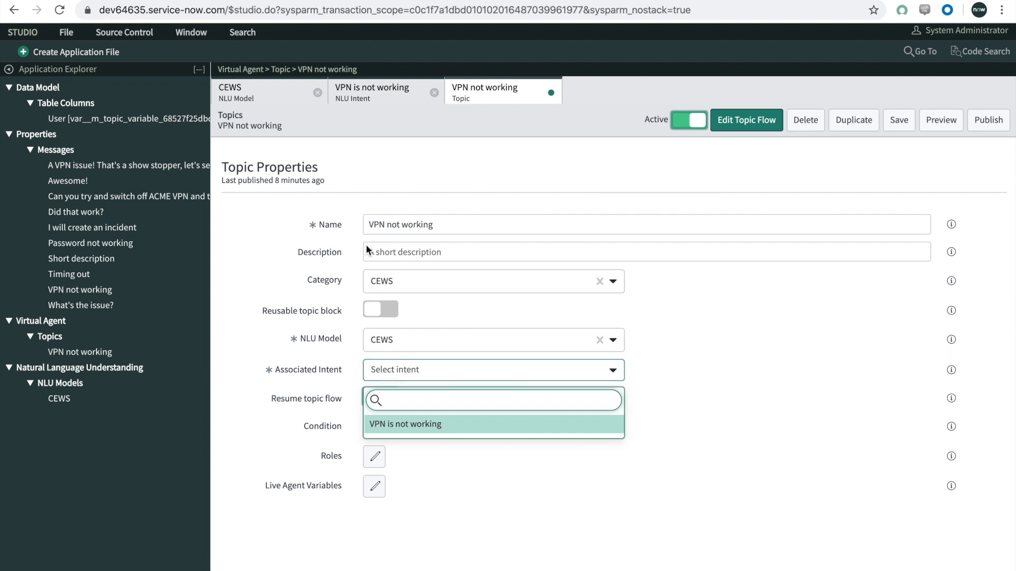
left_click(389, 422)
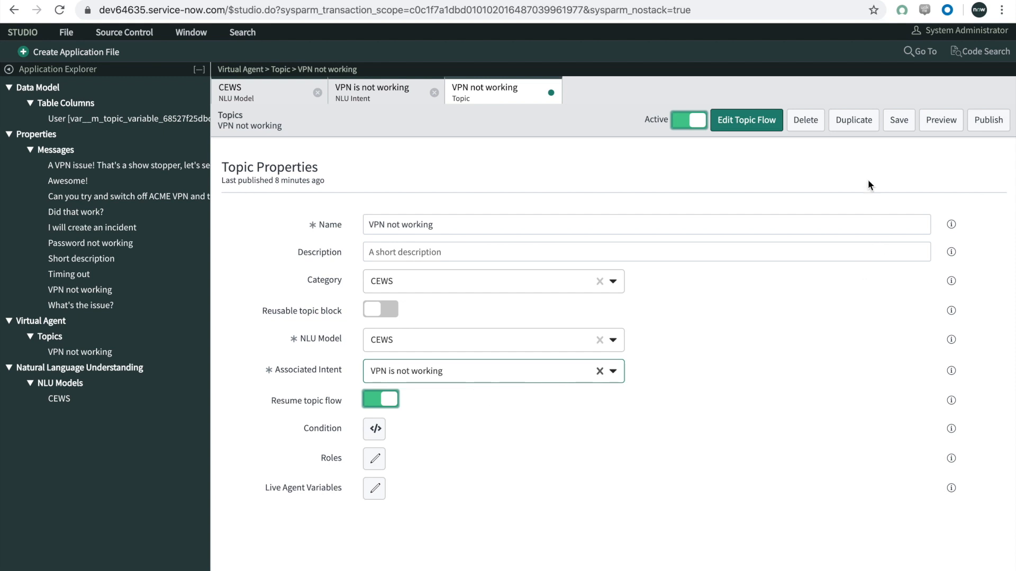
left_click(896, 126)
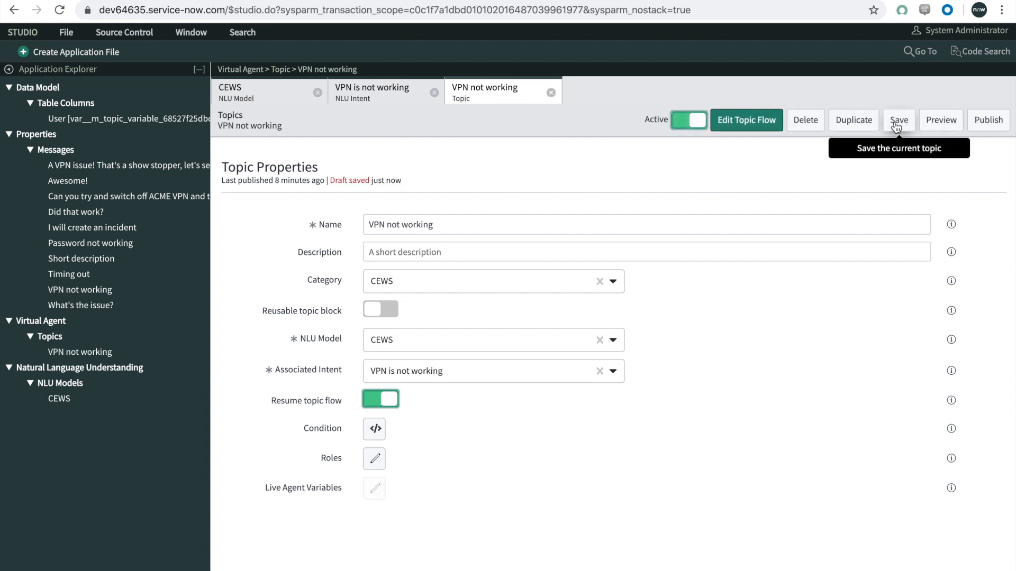
left_click(988, 126)
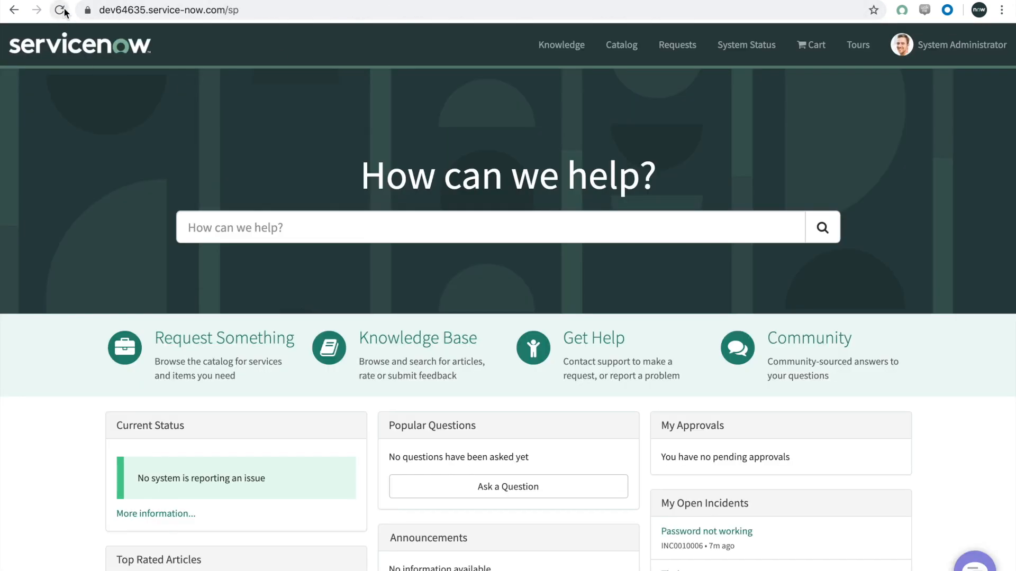
Step: Switch to the Service Portal, reload it, and send "ACME vpn is not working" in the support chat
left_click(59, 10)
left_click(975, 565)
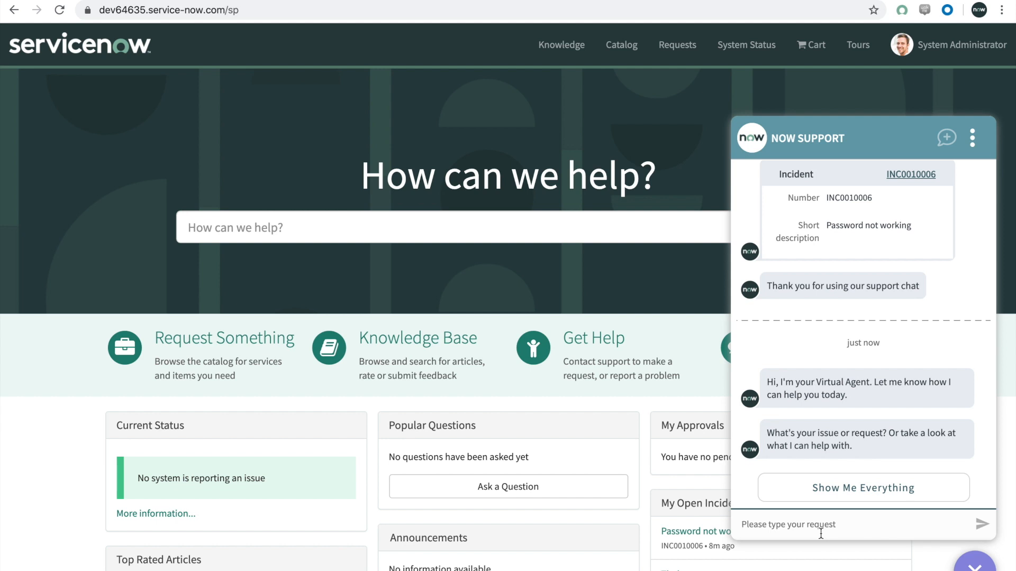
type("ACME vpn is not working")
key("Return")
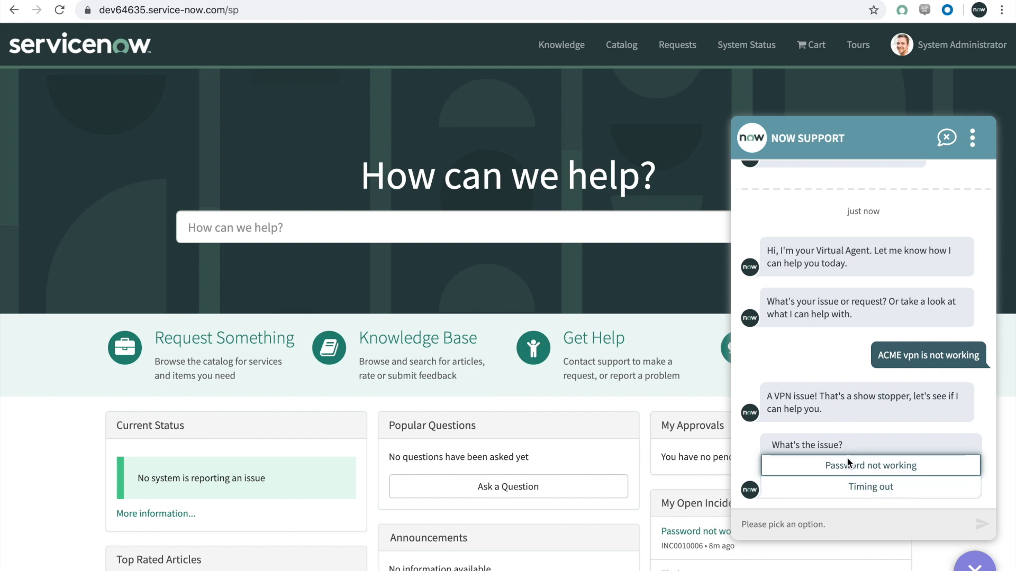
Step: Answer the Virtual Agent with Timing out as the issue and Yes to the fix working, and close the chat
left_click(843, 489)
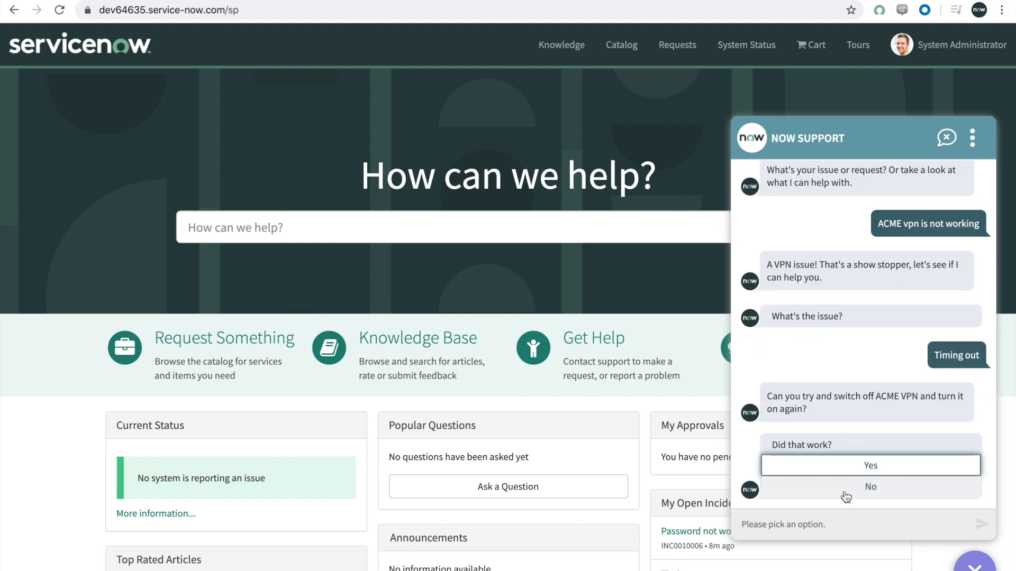
left_click(849, 468)
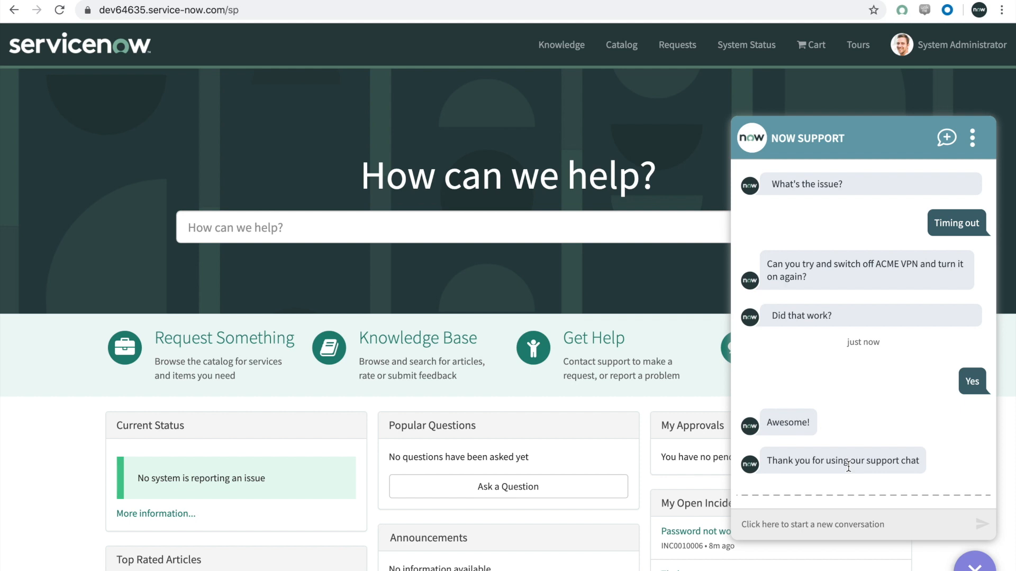
left_click(964, 567)
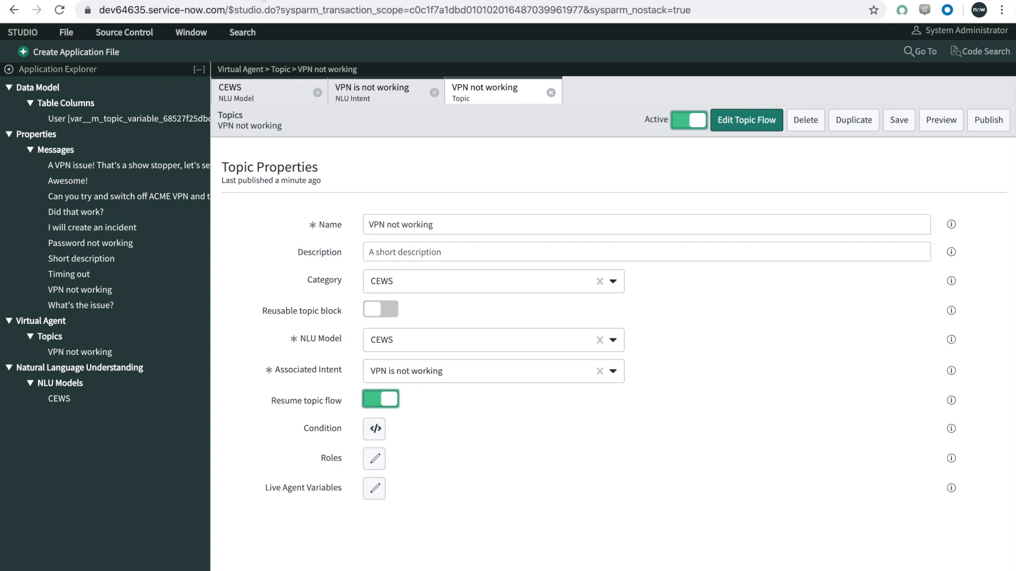
Step: In Studio's "VPN is not working" intent, start a new entity from "timed out" in the utterance "VPN has timed out"
left_click(9, 70)
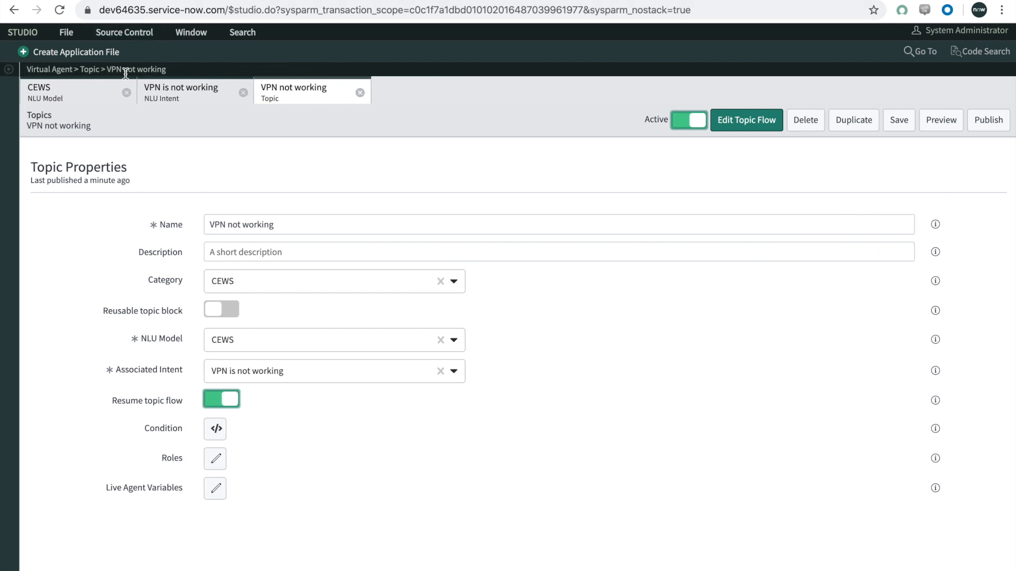
left_click(185, 98)
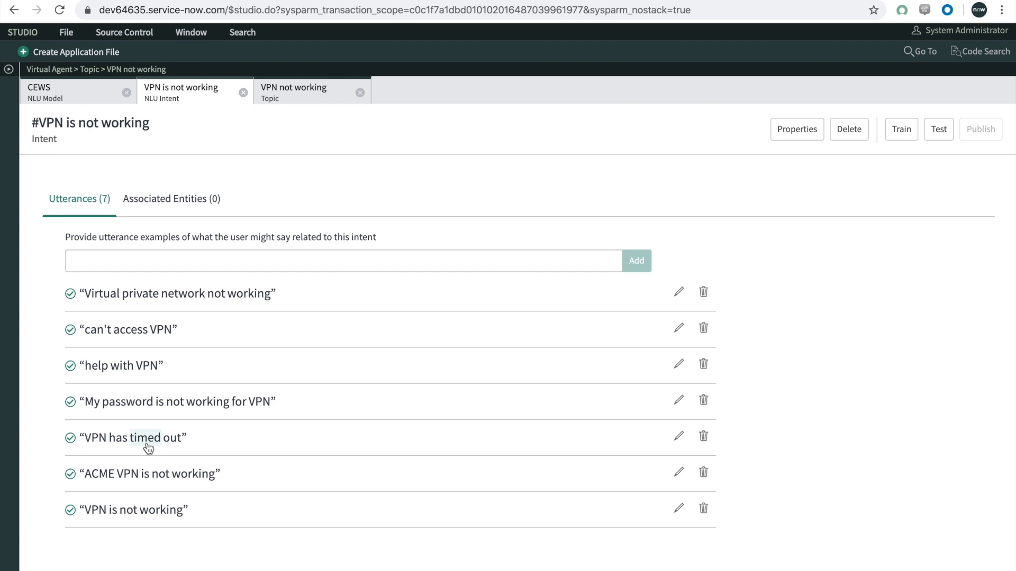
left_click_drag(148, 449, 172, 446)
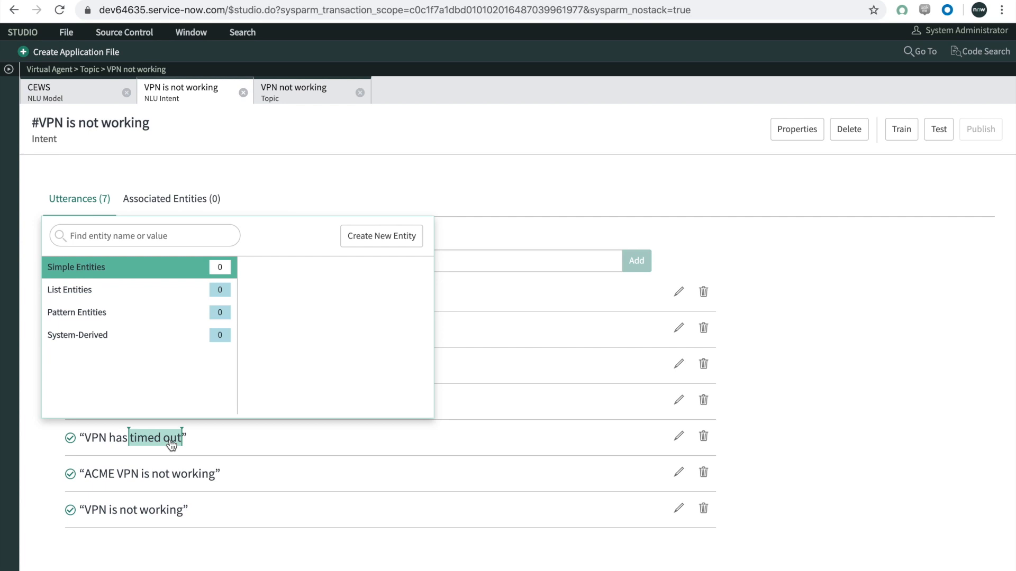
left_click(101, 290)
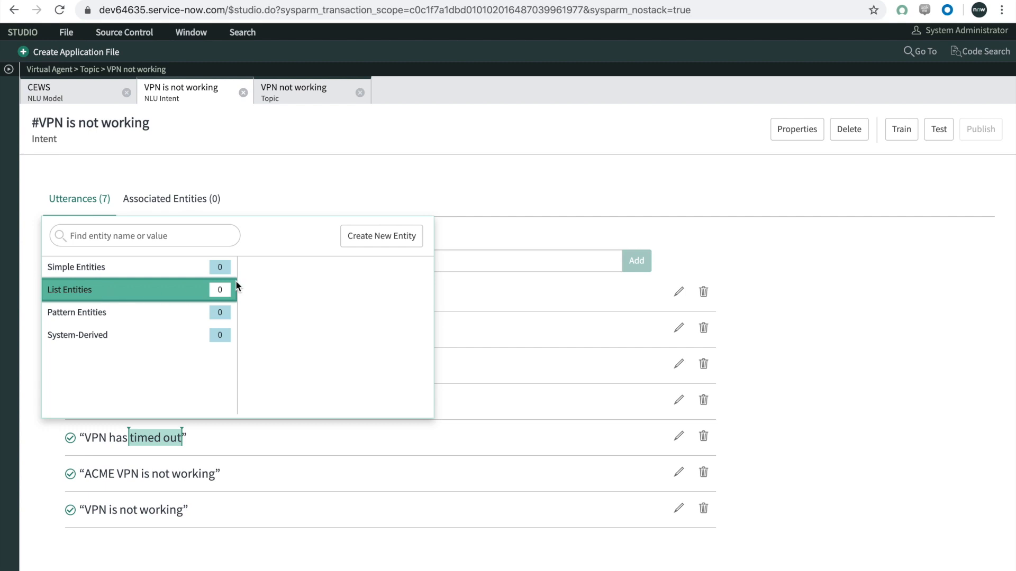
left_click(377, 243)
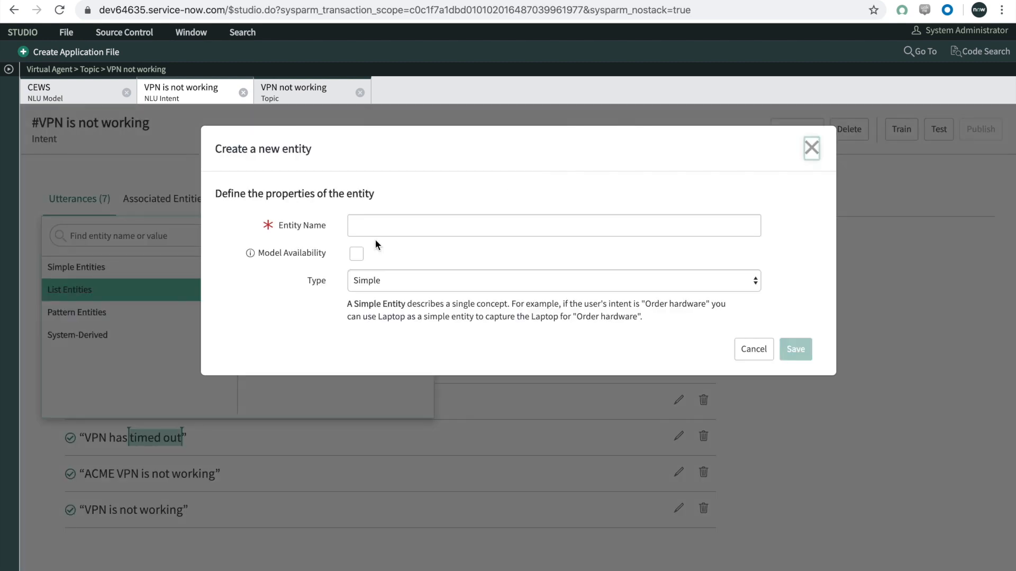
Step: Name the new entity VPN Issue and set its type to List with a new list as the source
left_click(385, 227)
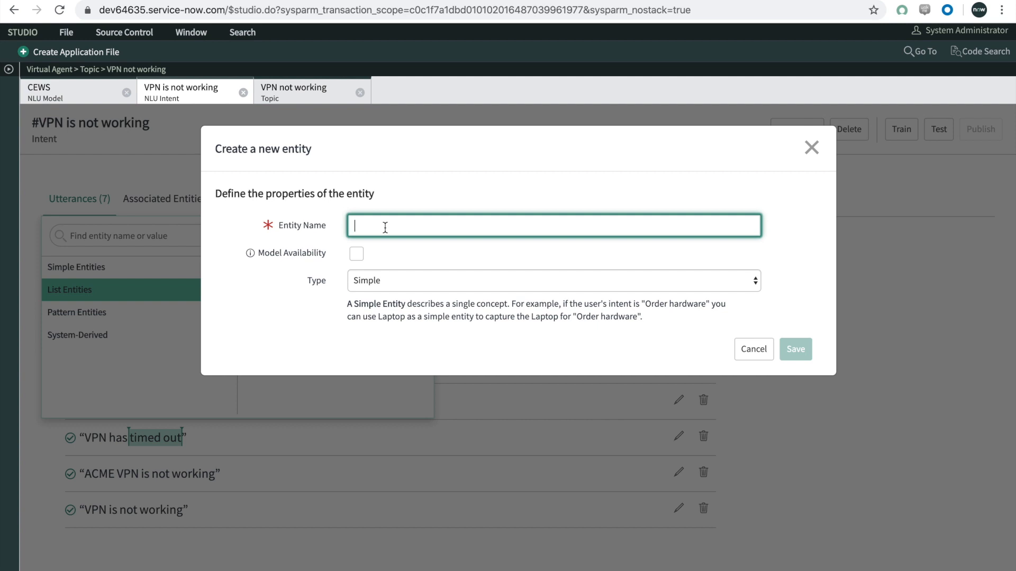
type("VPN Issue")
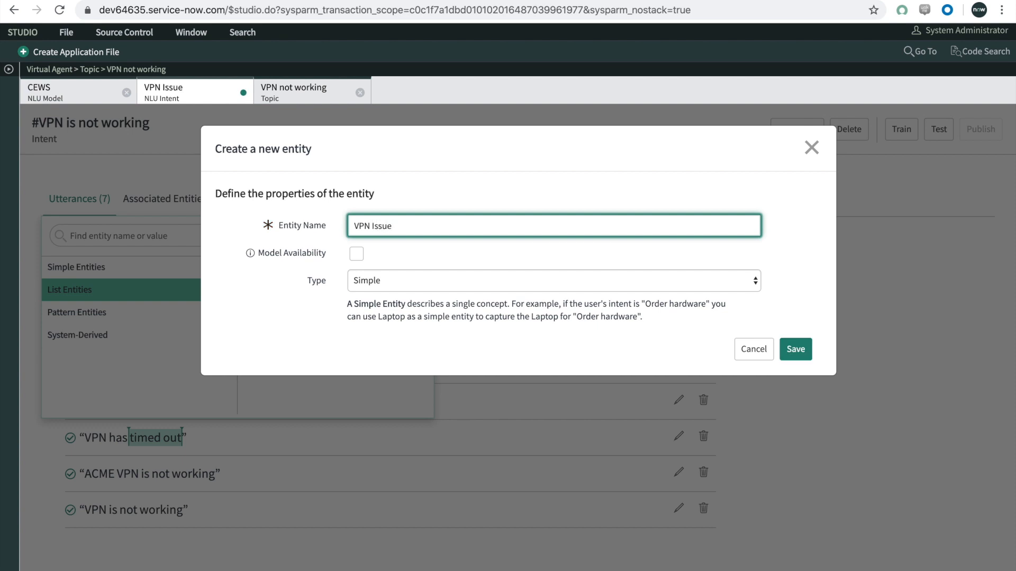
left_click(430, 280)
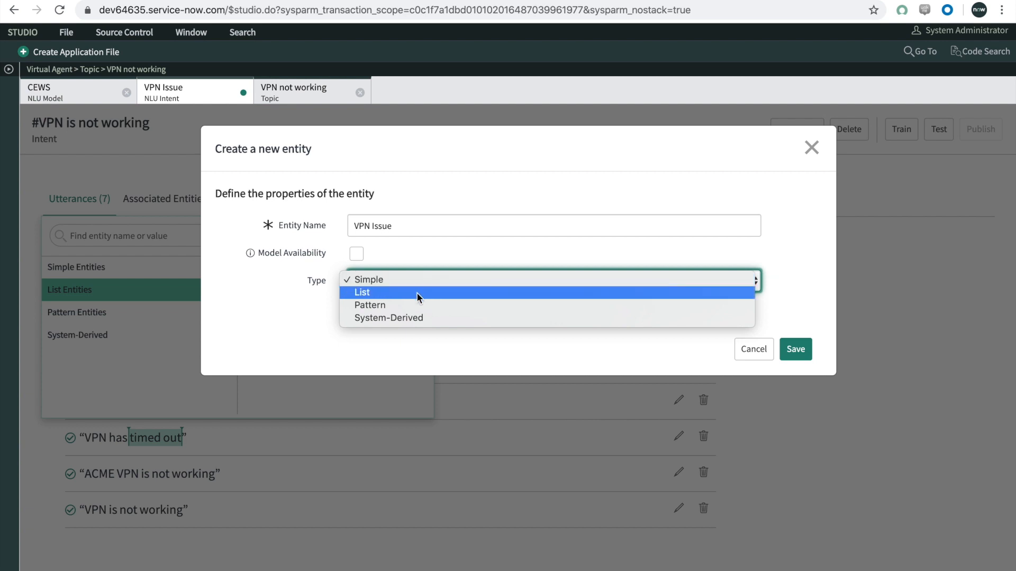
left_click(376, 295)
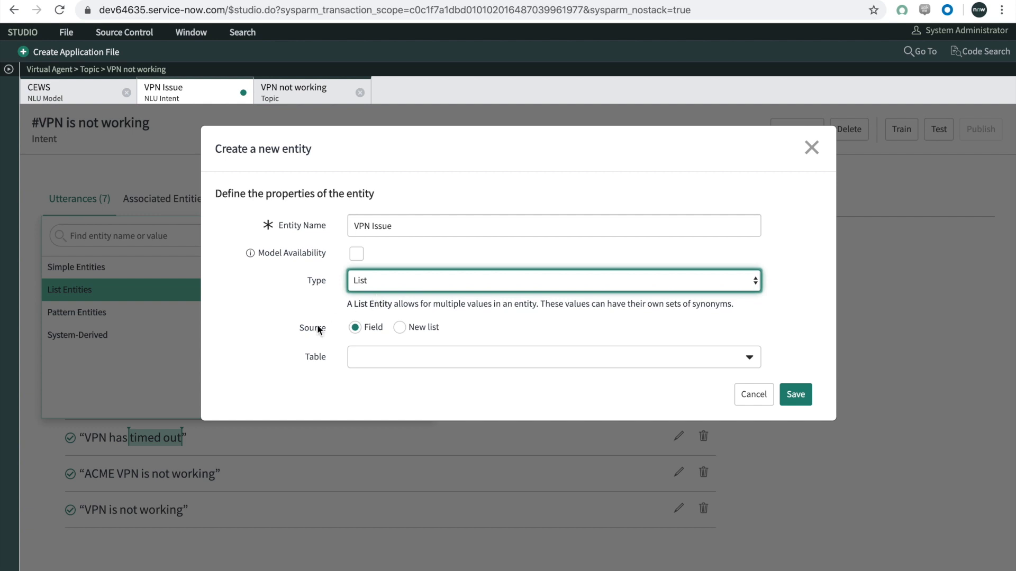
left_click(401, 328)
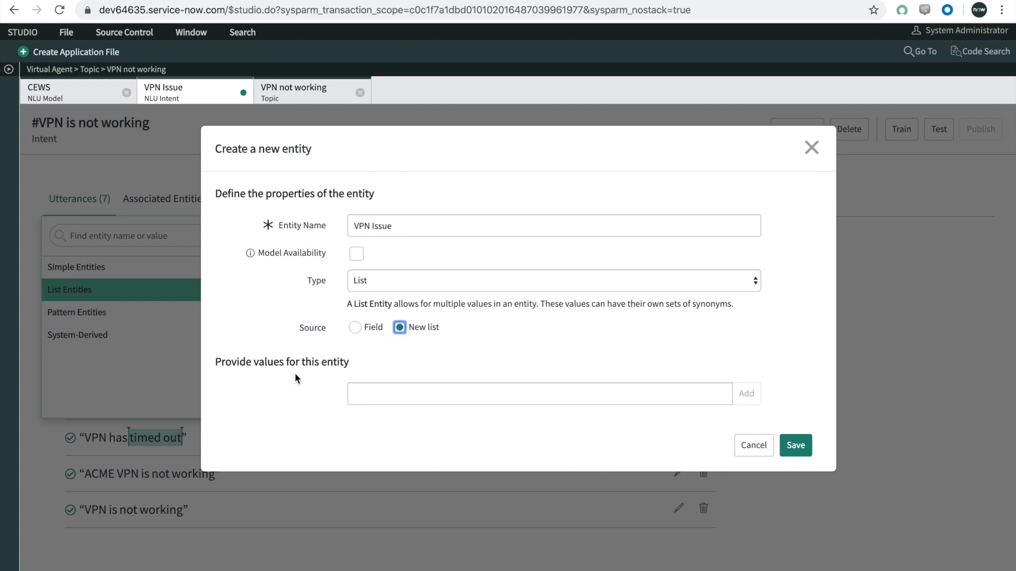
Step: Add the values "Timed out" and "Password not working" to the VPN Issue entity and save it
left_click(371, 395)
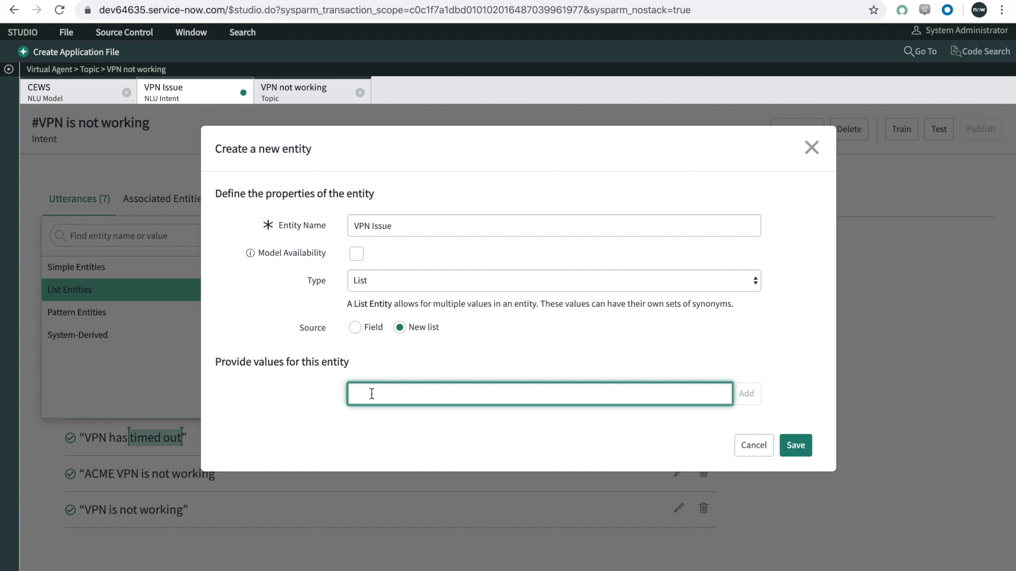
type("Timed out")
left_click(747, 394)
left_click(506, 384)
type("PAs")
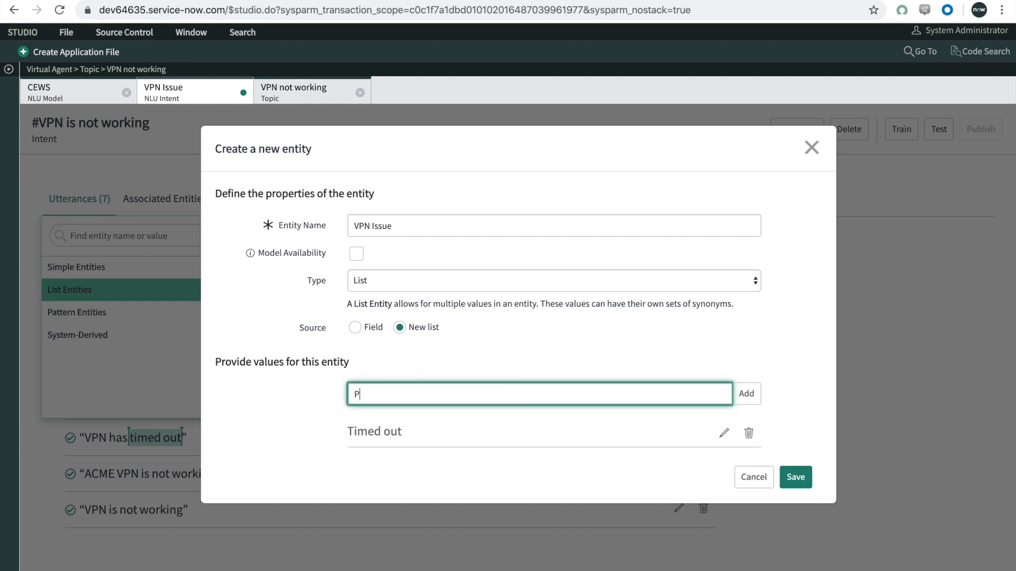
key("BackSpace")
key("BackSpace")
type("assword not working")
left_click(745, 392)
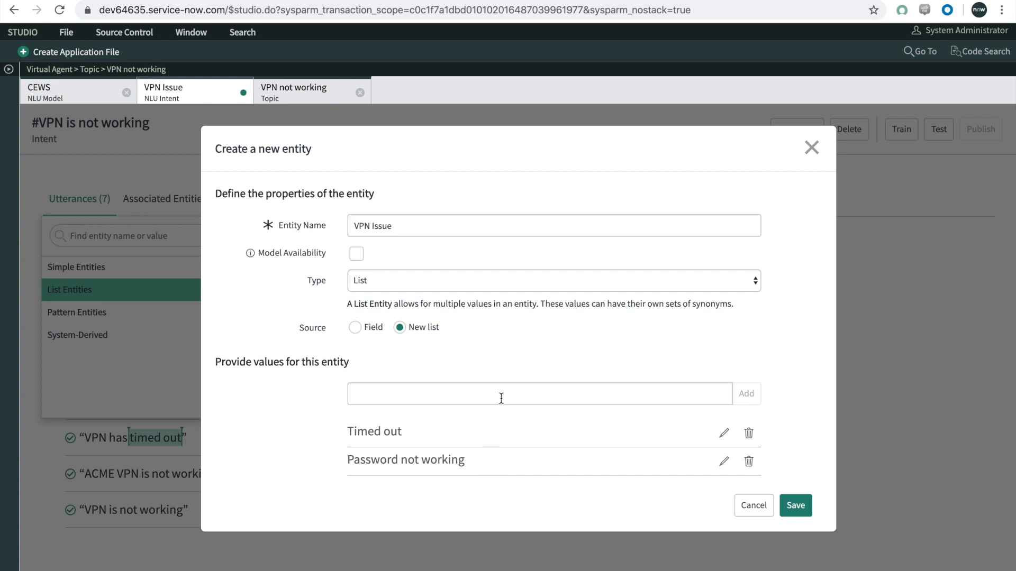
left_click(795, 505)
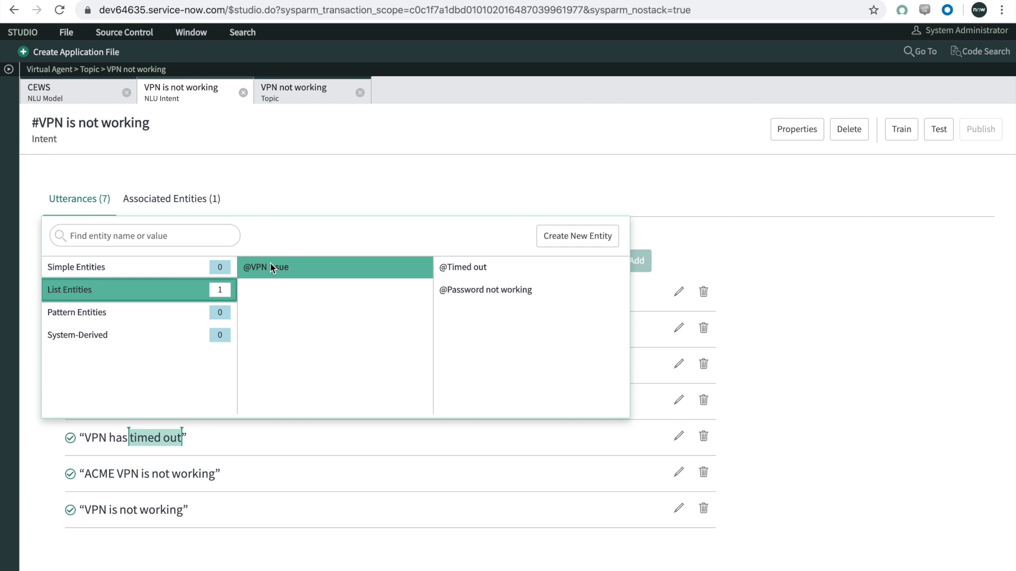
Step: Annotate "timed out" and "password is not working" in the utterances with the VPN Issue values Timed out and Password not working
left_click(452, 267)
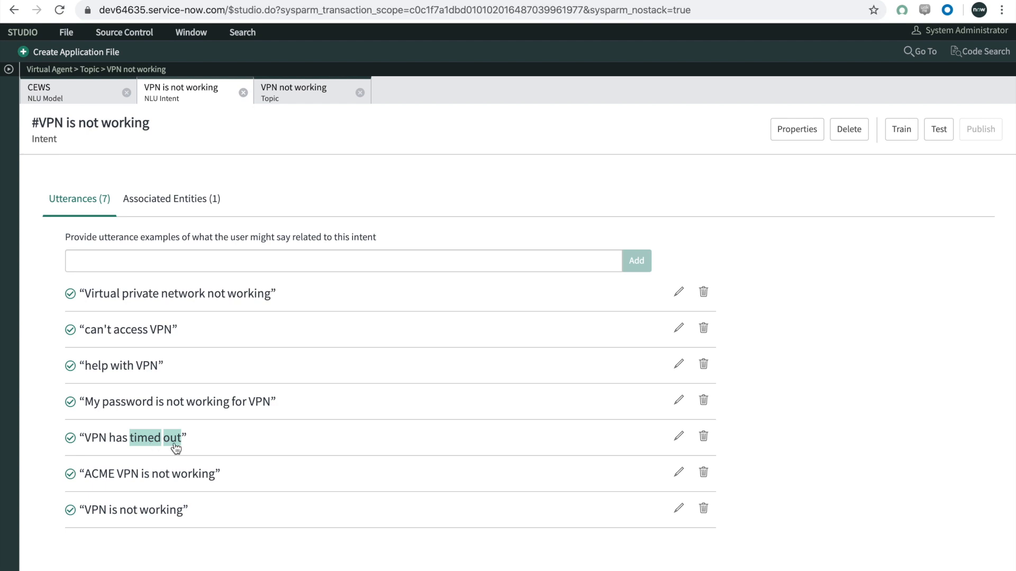
double_click(143, 406)
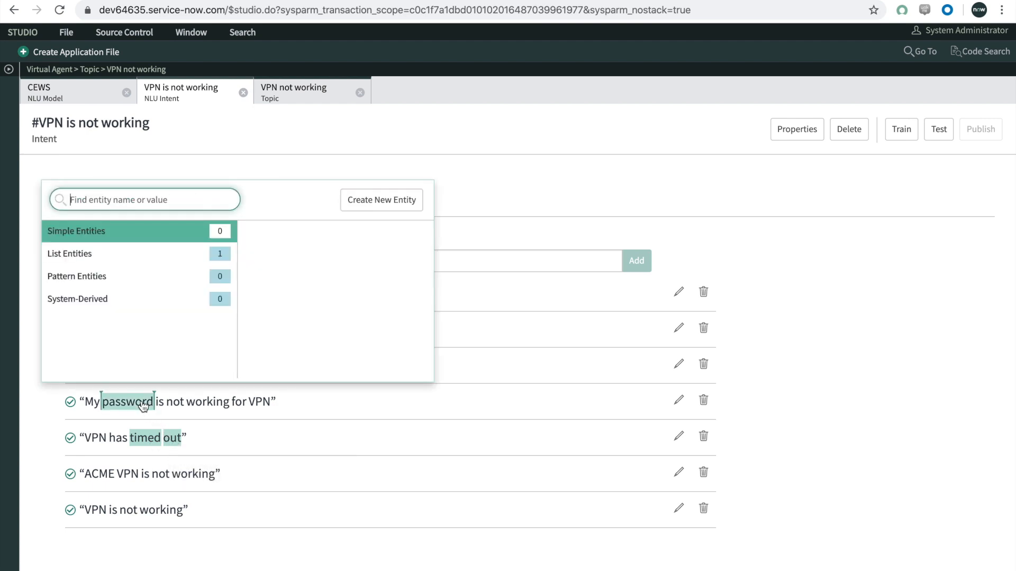
left_click_drag(154, 407, 203, 406)
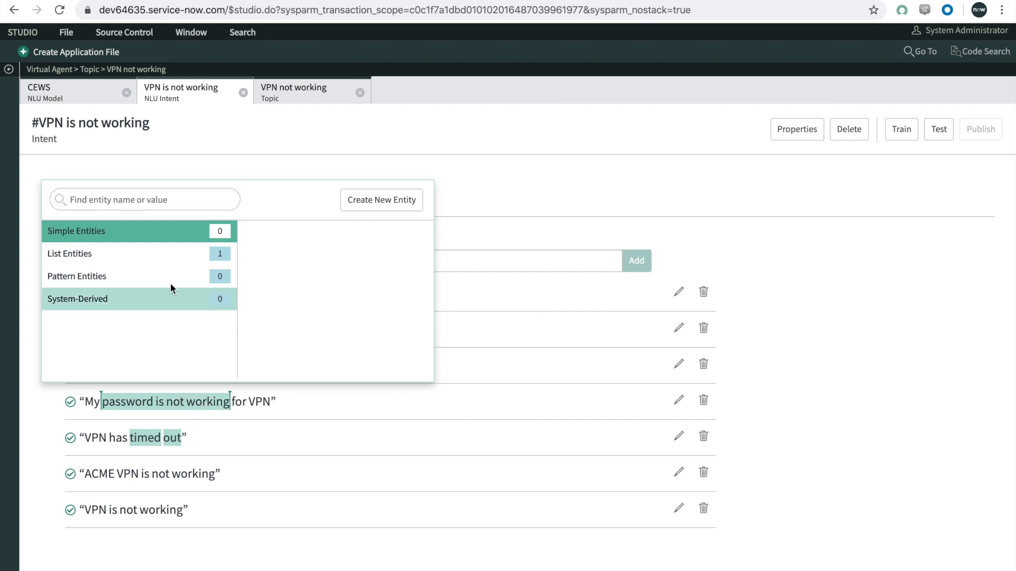
left_click(166, 253)
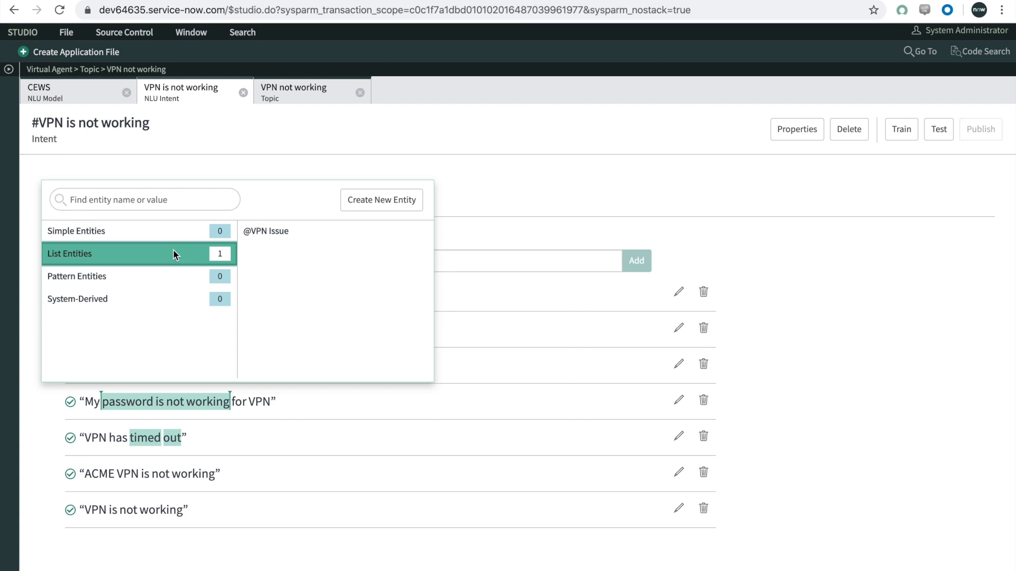
left_click(281, 233)
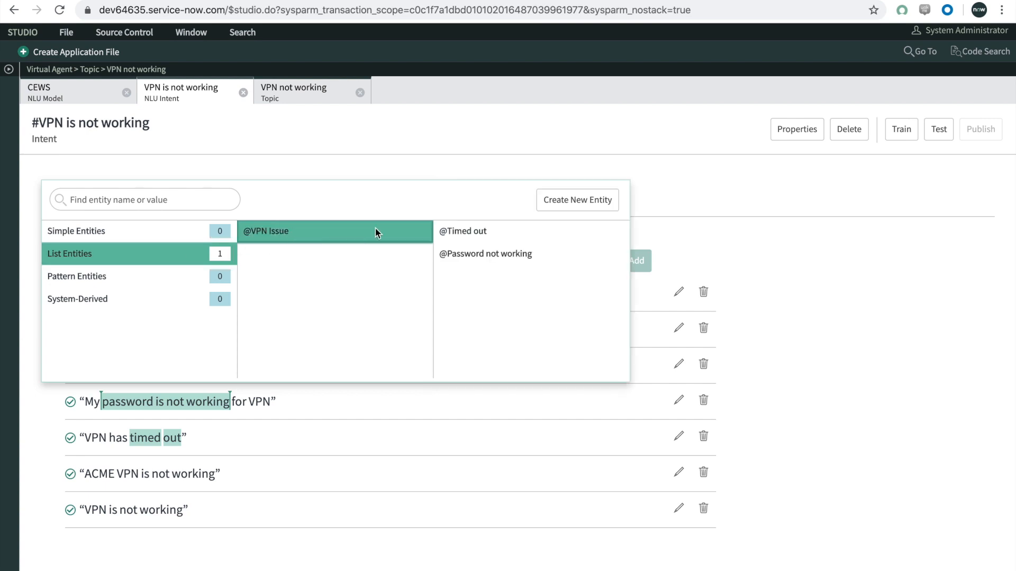
left_click(463, 256)
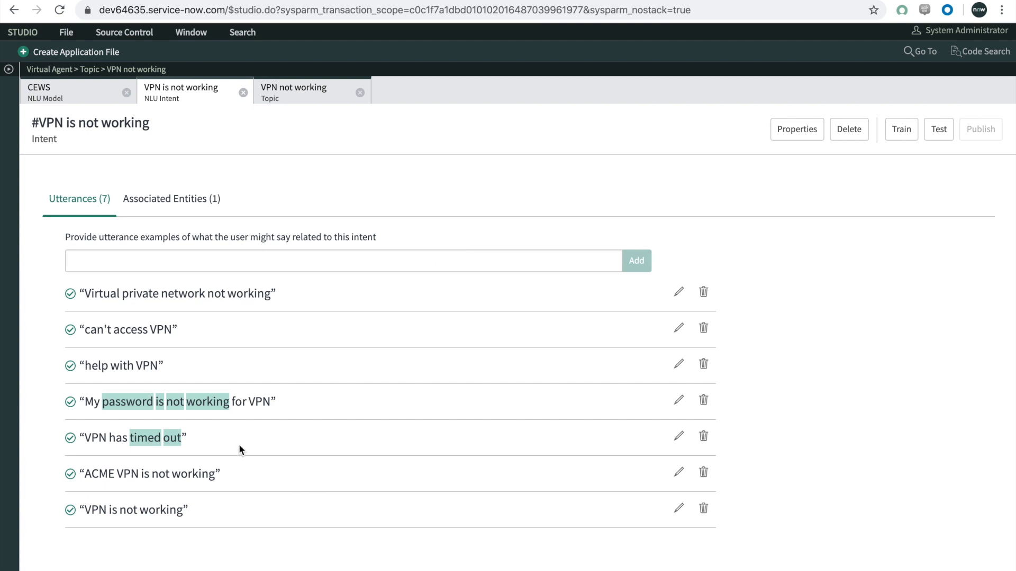
Step: Add the utterance "VPN frozen" to the intent and annotate "frozen" with the VPN Issue value Timed out
left_click(137, 267)
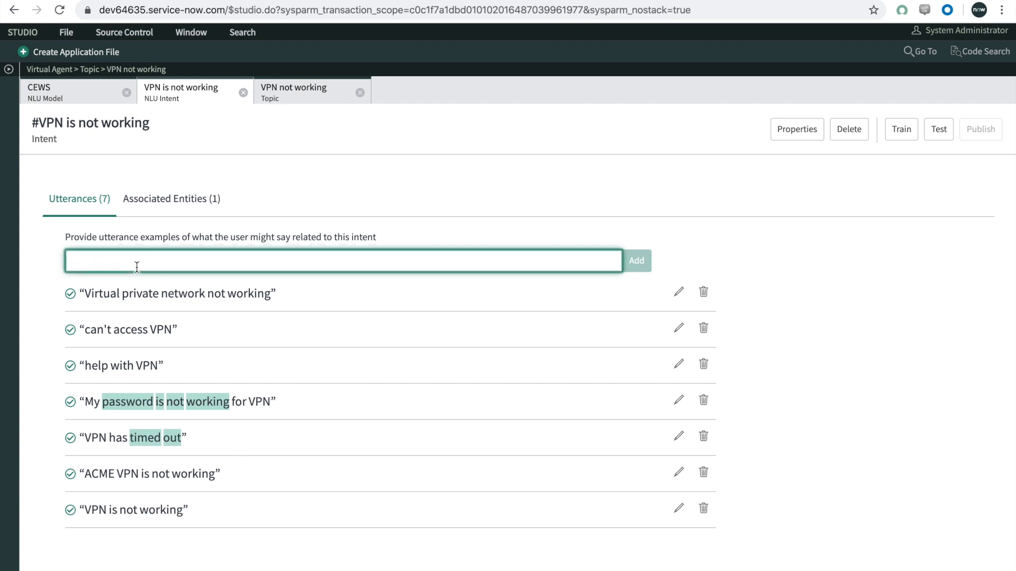
type("VPN f")
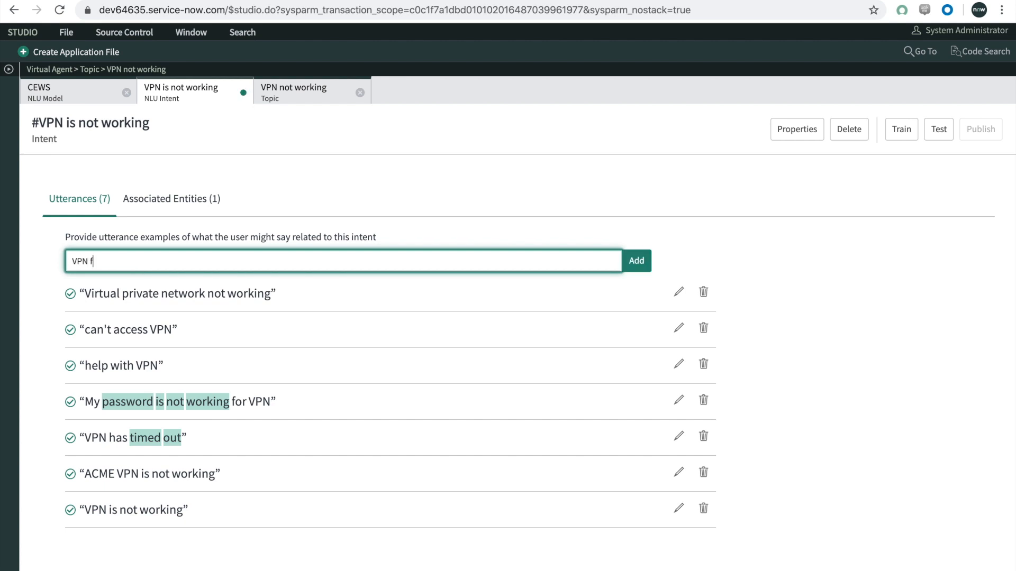
type("rozen")
key("Return")
double_click(122, 294)
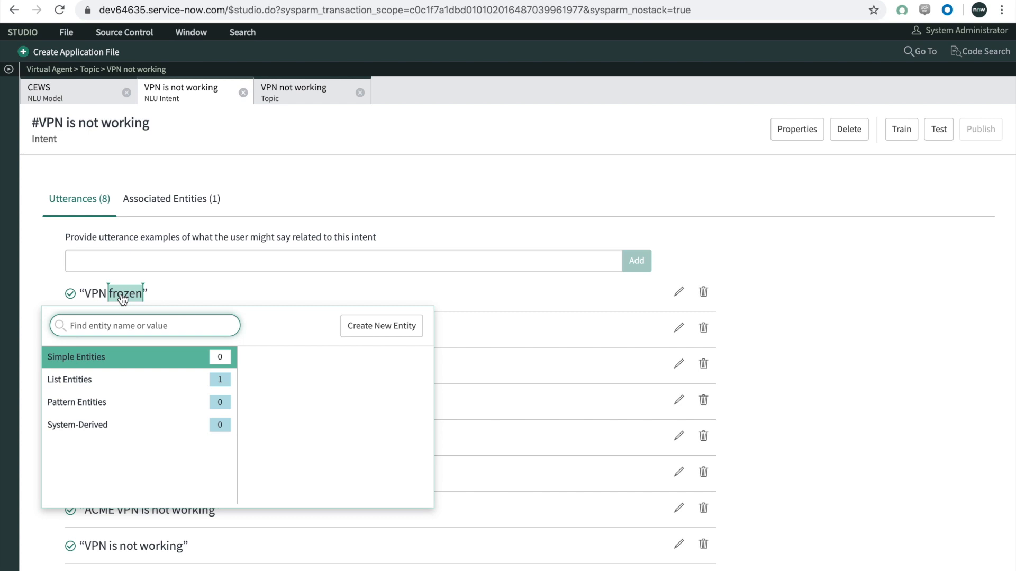
left_click(117, 378)
left_click(276, 359)
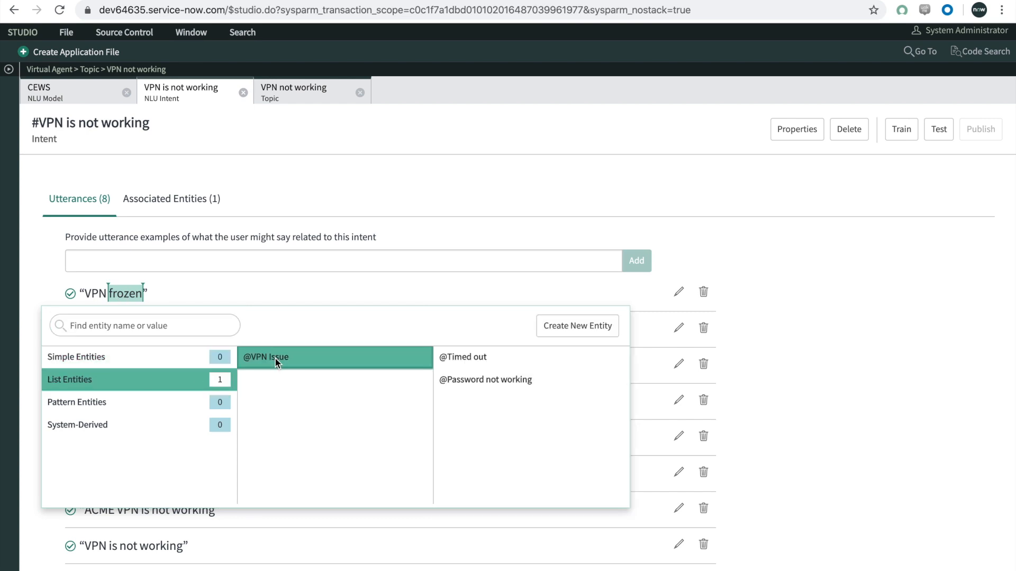
left_click(467, 358)
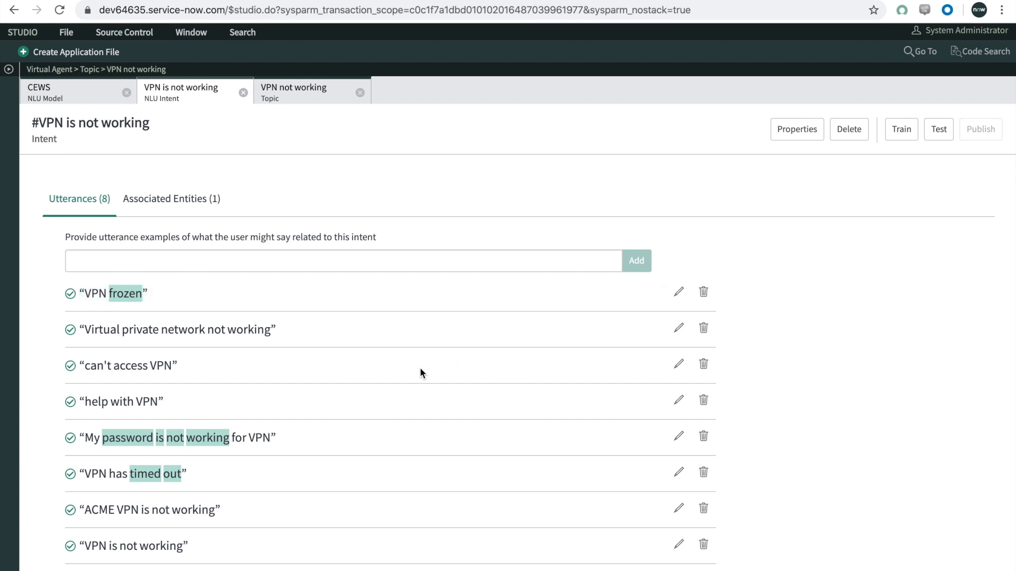
Step: Annotate "can't access" in the utterance "can't access VPN" with the VPN Issue value Password not working
double_click(129, 366)
left_click_drag(113, 366, 85, 366)
left_click(103, 452)
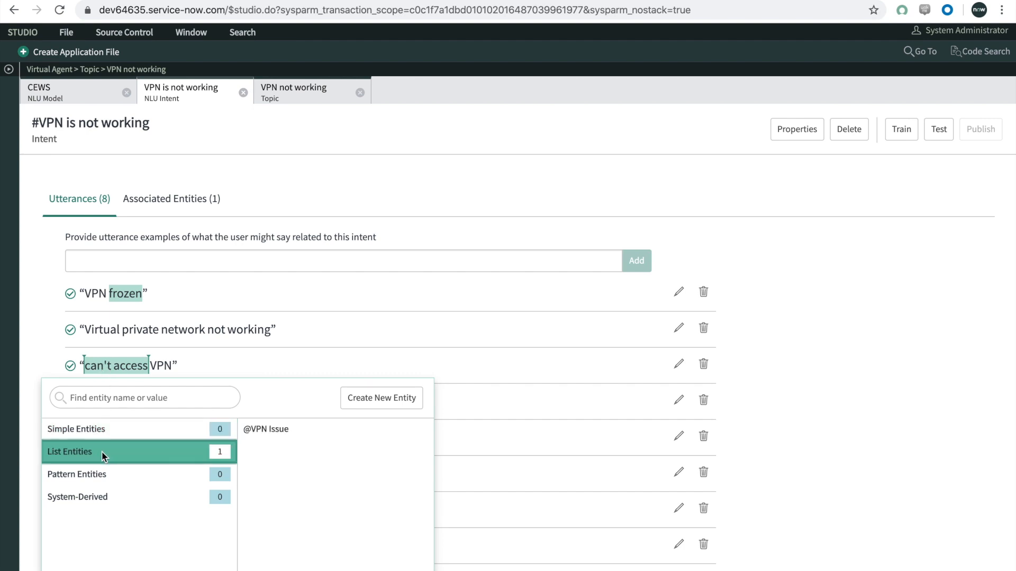
left_click(281, 432)
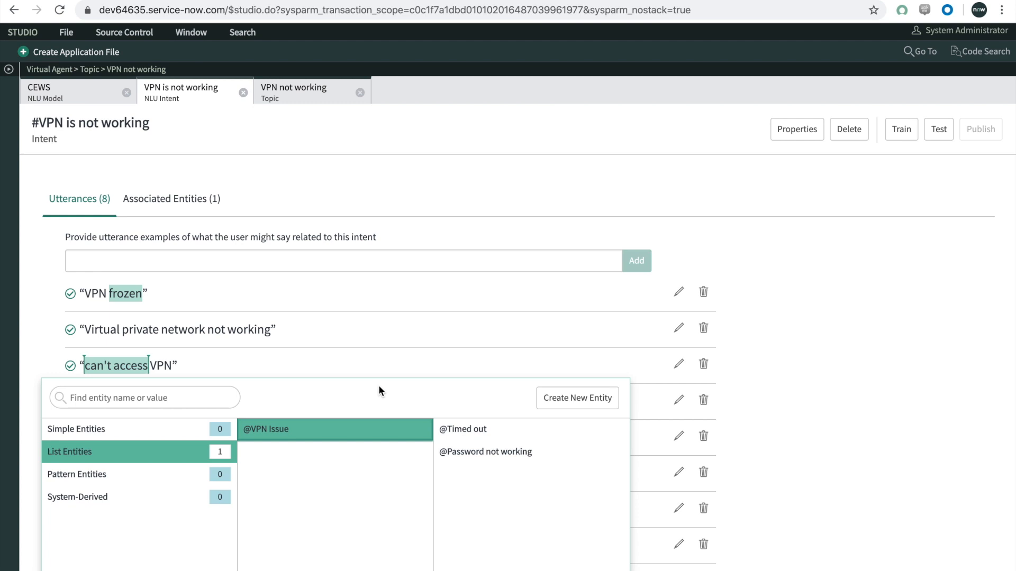
left_click(455, 454)
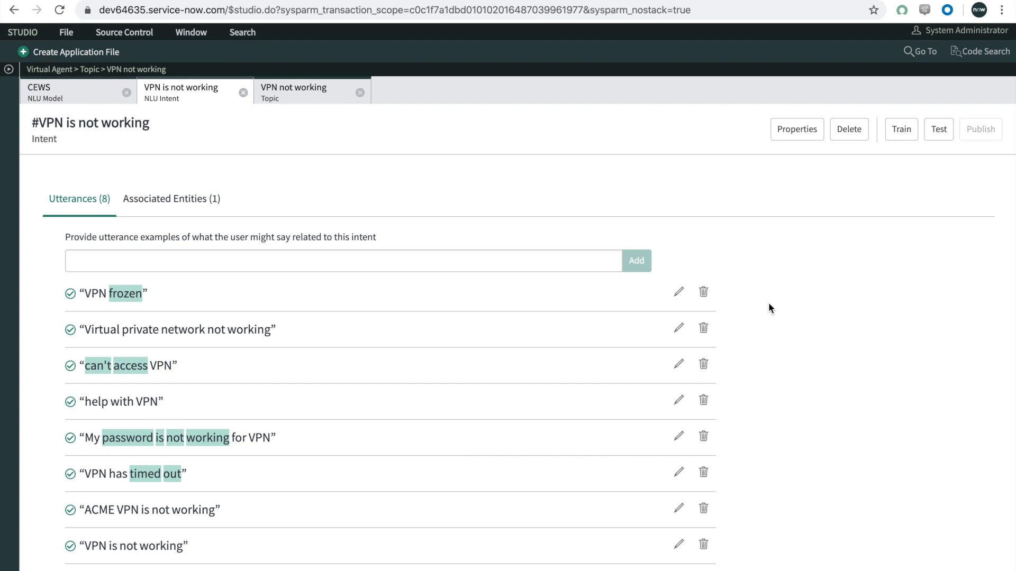
Step: Train the NLU model and test it with the utterance "can't access acme vpn"
left_click(900, 132)
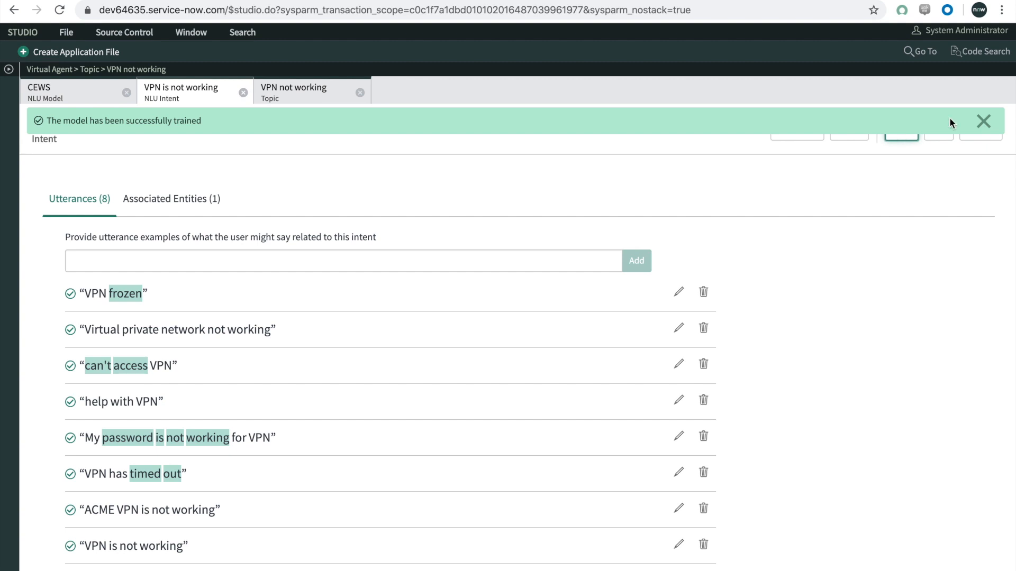
left_click(984, 120)
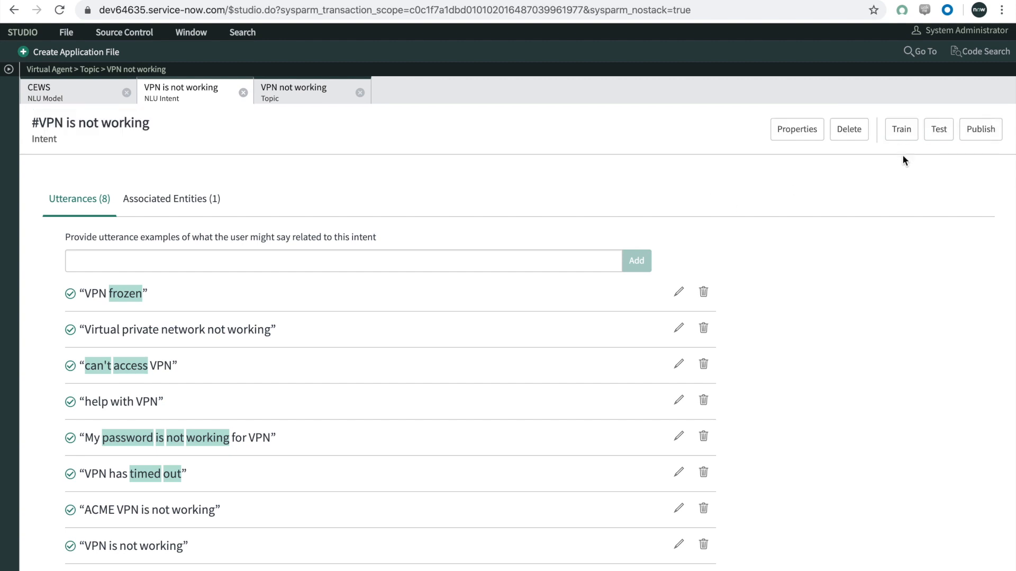
left_click(943, 132)
left_click(857, 243)
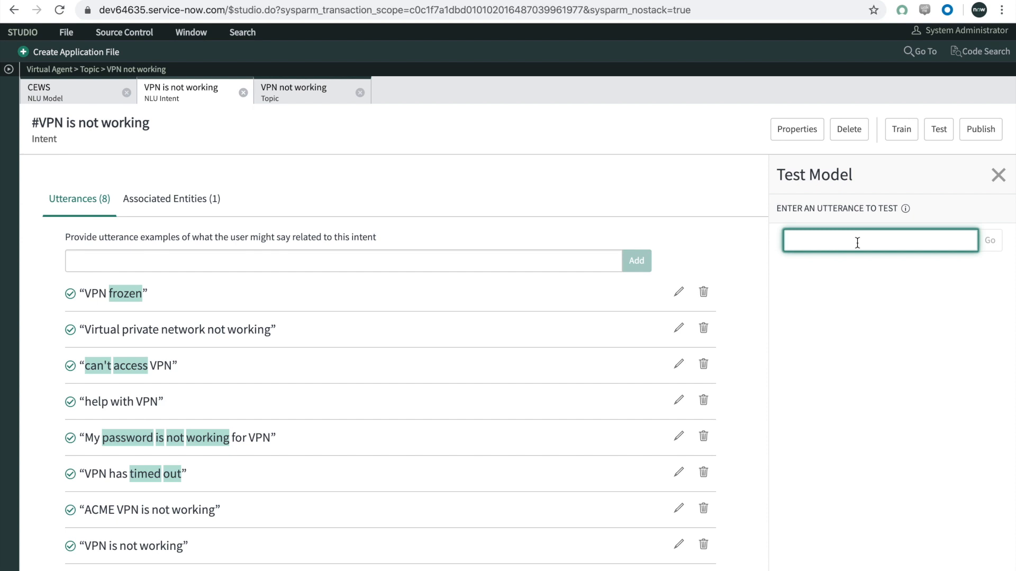
type("can't access acme vpn")
key("Return")
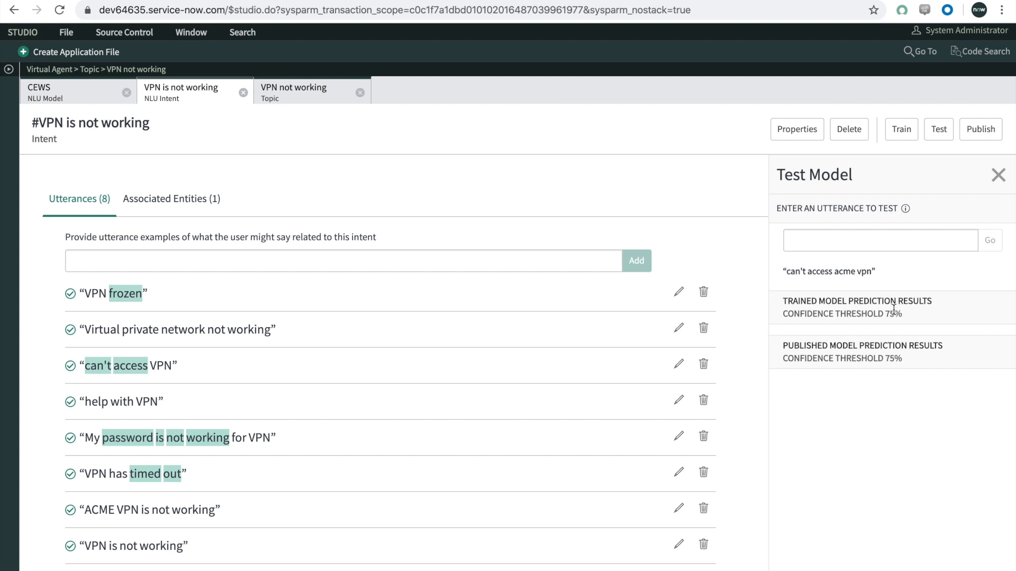
Step: Test the model with the utterance "vpn has timed out" and publish the trained model
left_click(884, 234)
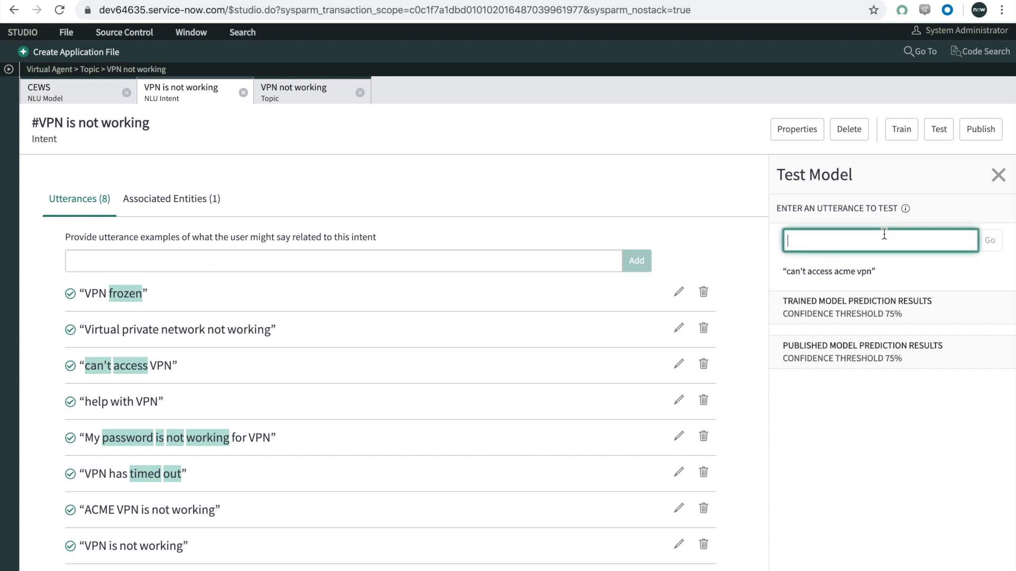
type("vpn has timed out")
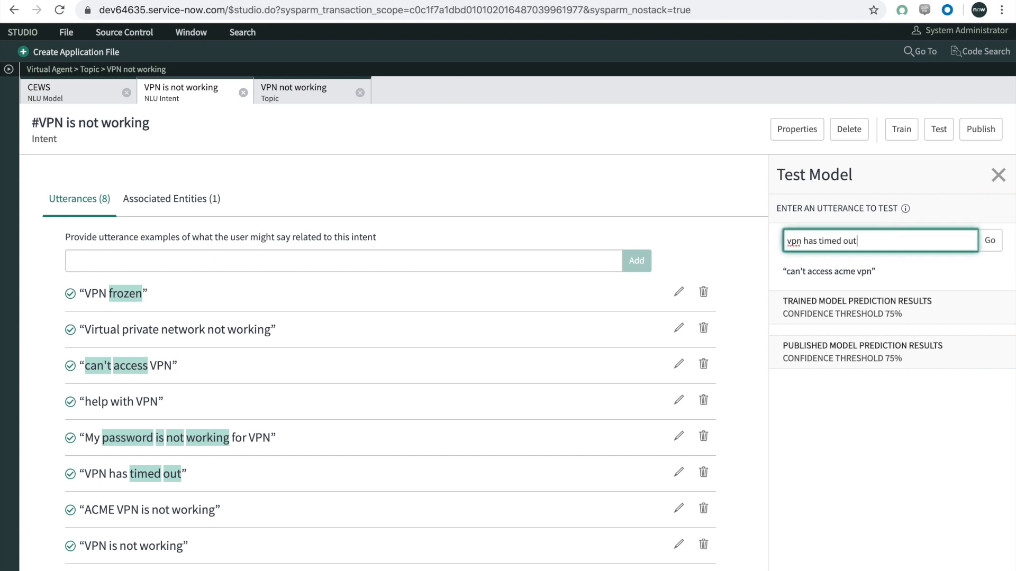
key("Return")
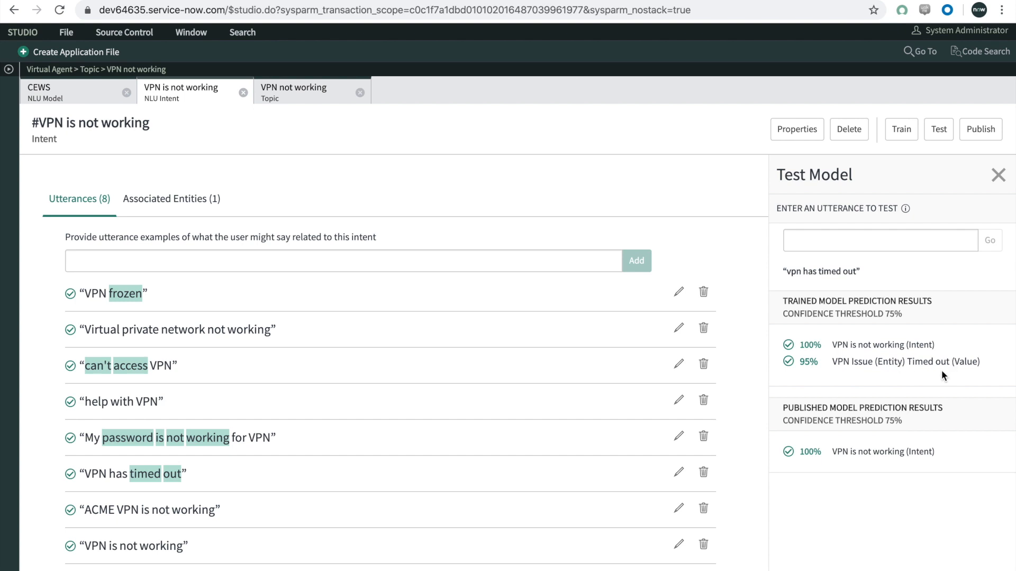
left_click(977, 140)
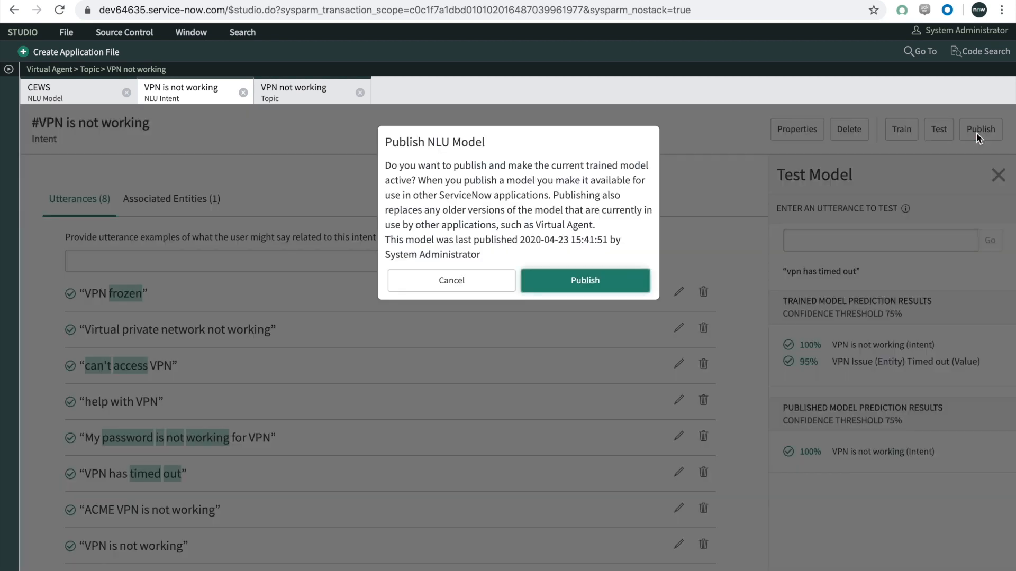
left_click(595, 276)
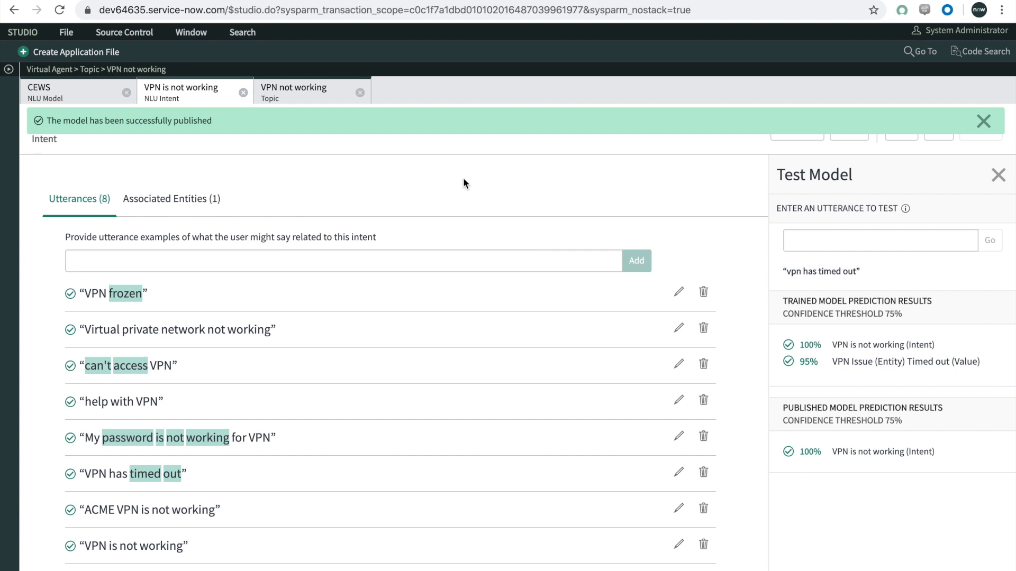
Step: In the VPN not working topic flow, associate the "What's the issue?" input with the VPN Issue entity, enabling NLU and skipping confirmation for recognized entities
left_click(296, 95)
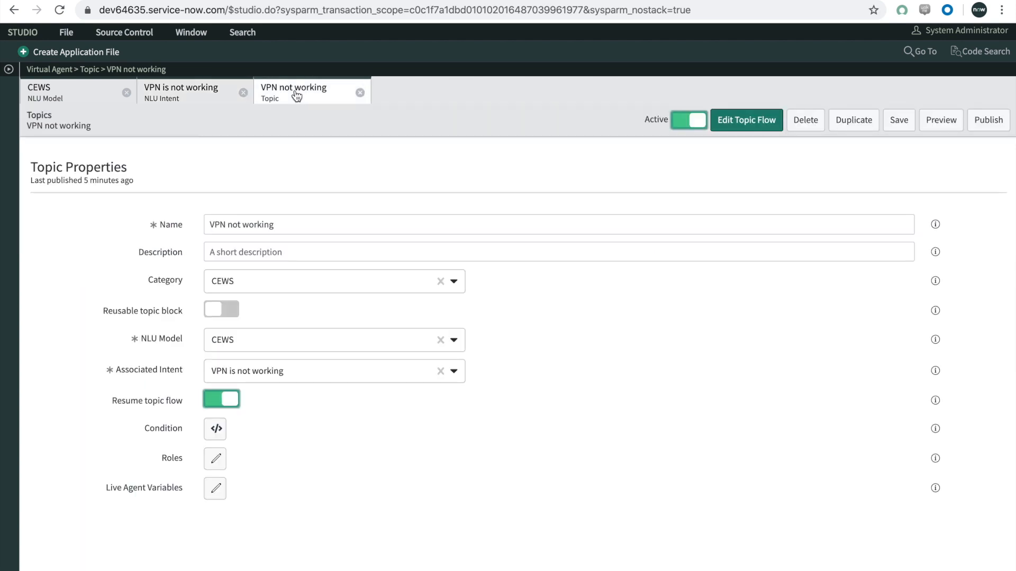
left_click(746, 127)
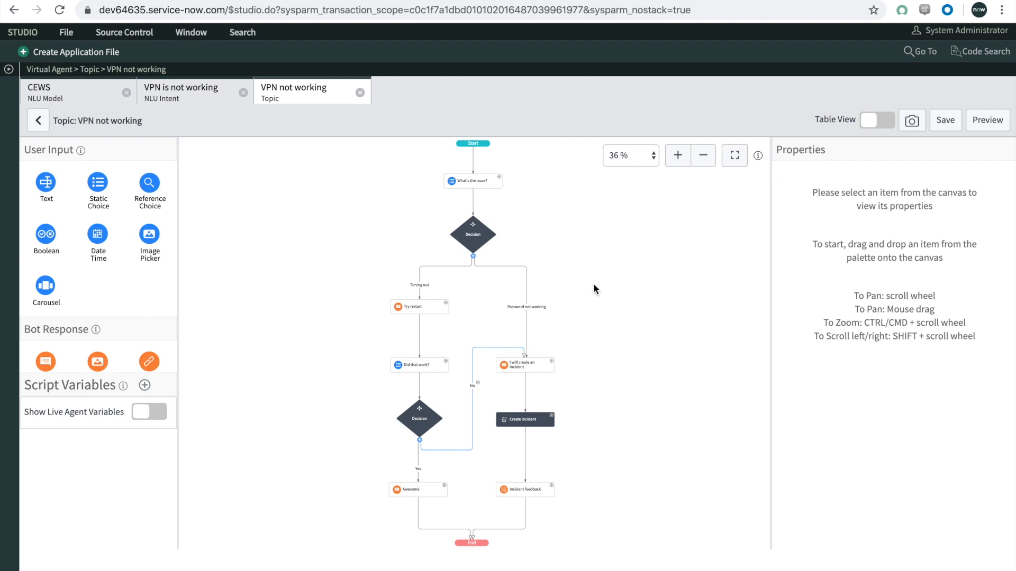
left_click(474, 186)
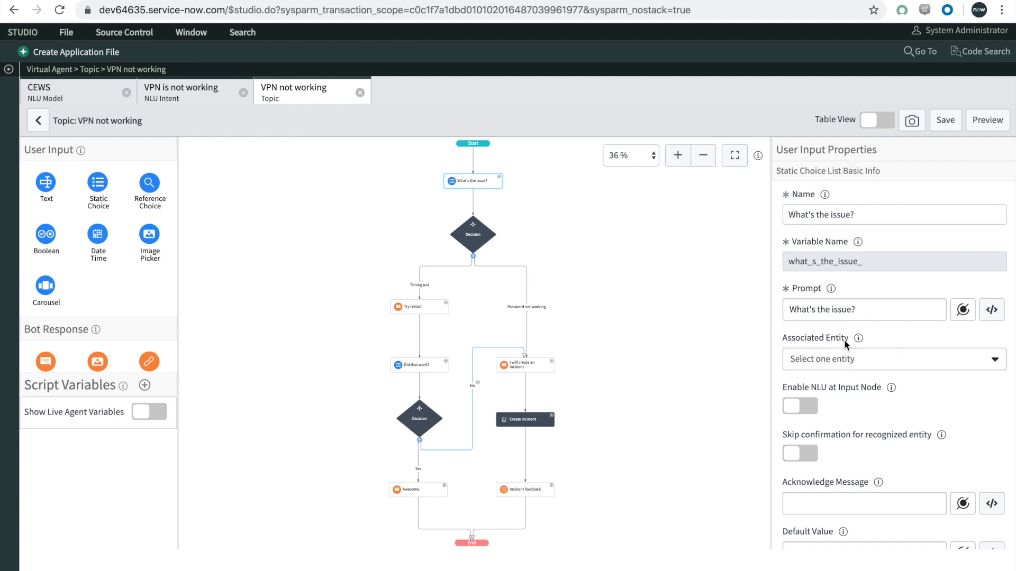
left_click(860, 359)
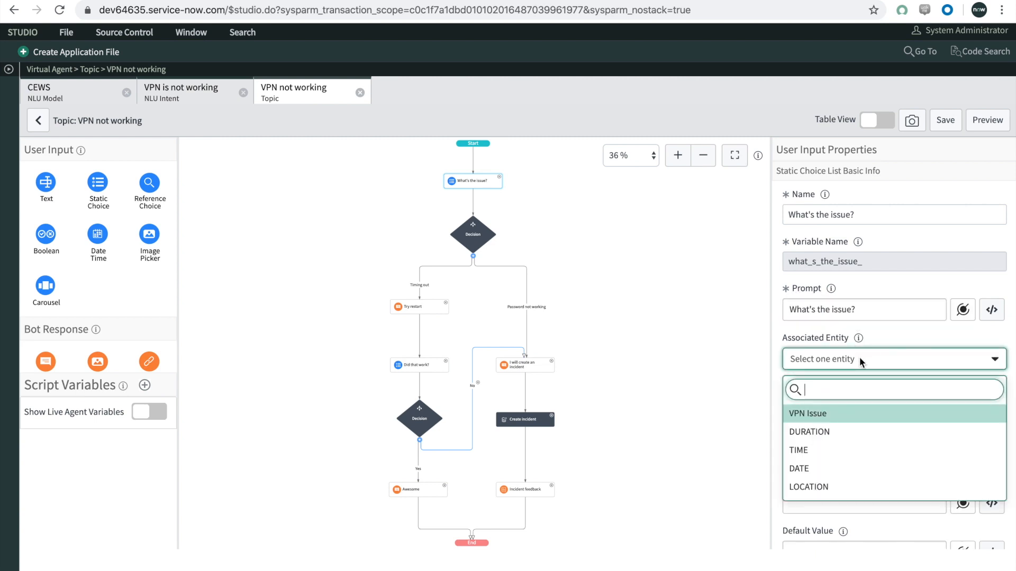
left_click(827, 412)
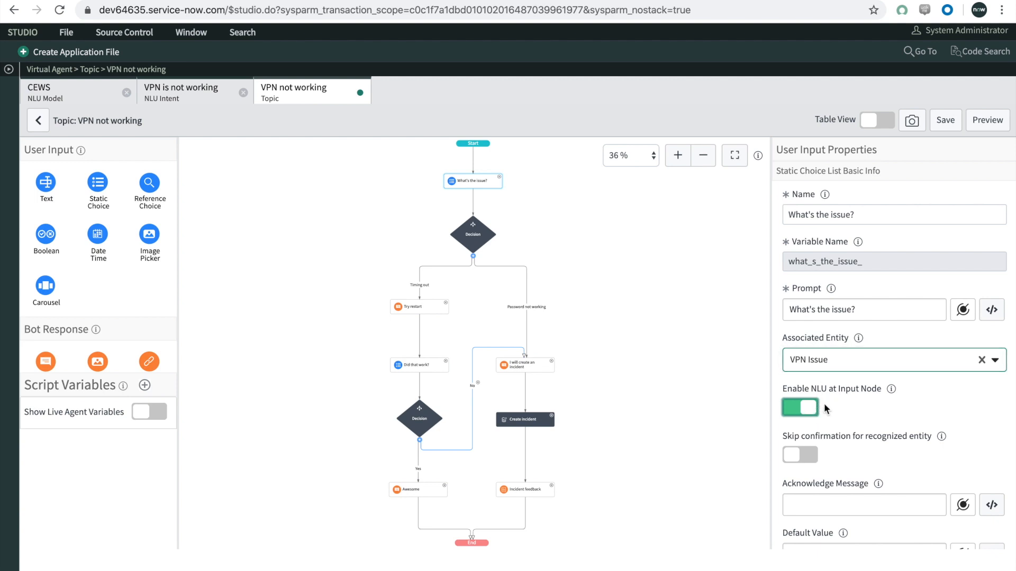
scroll(826, 409, "down", 1)
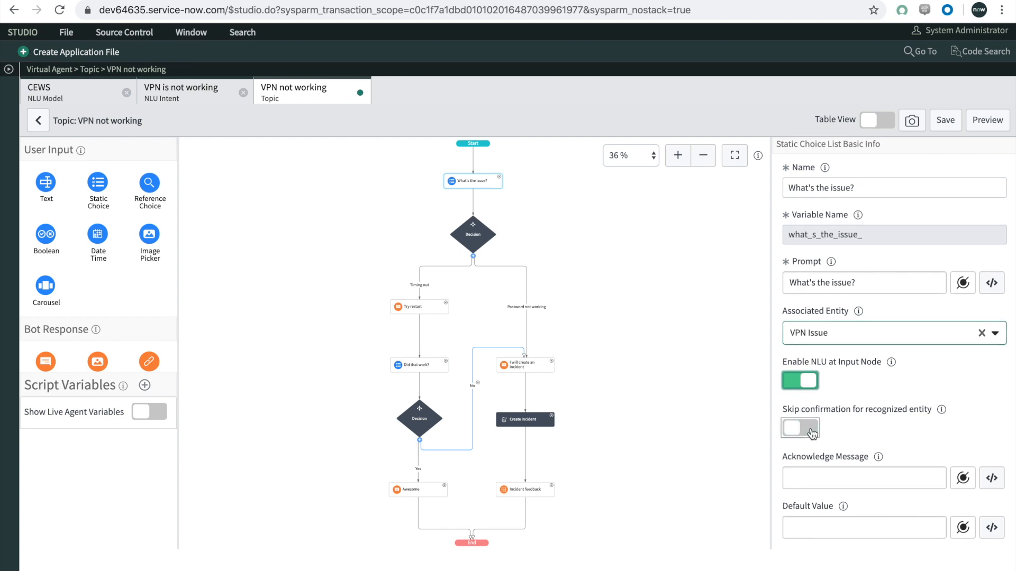
left_click(803, 428)
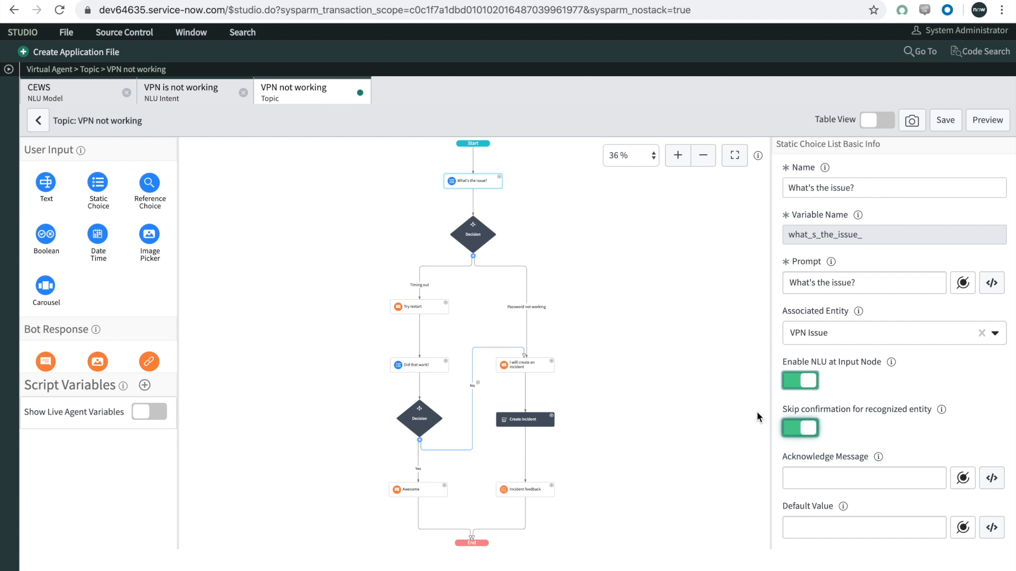
Step: Save the VPN not working topic flow and publish the topic from its properties
left_click(949, 126)
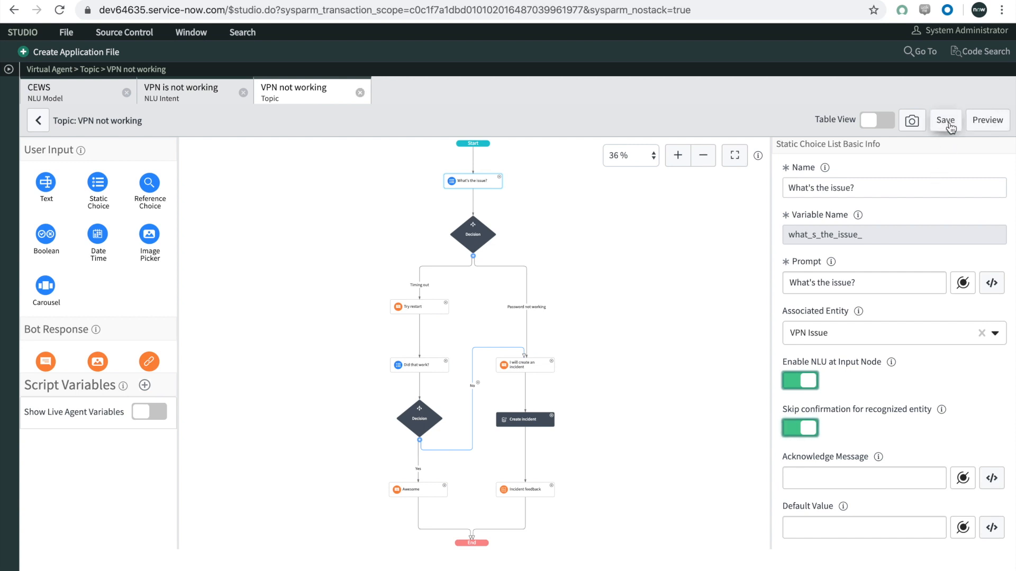
left_click(39, 123)
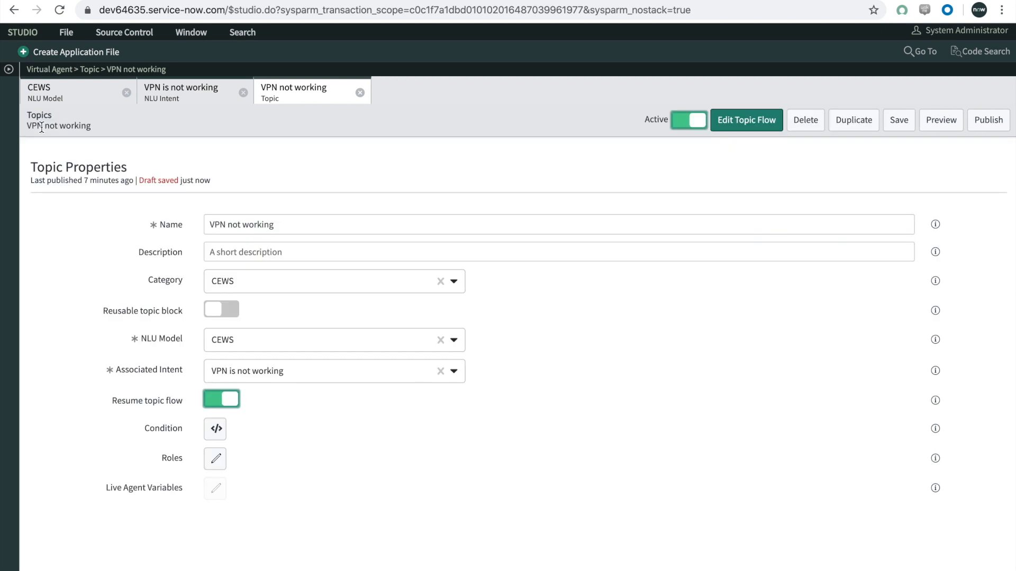
left_click(998, 125)
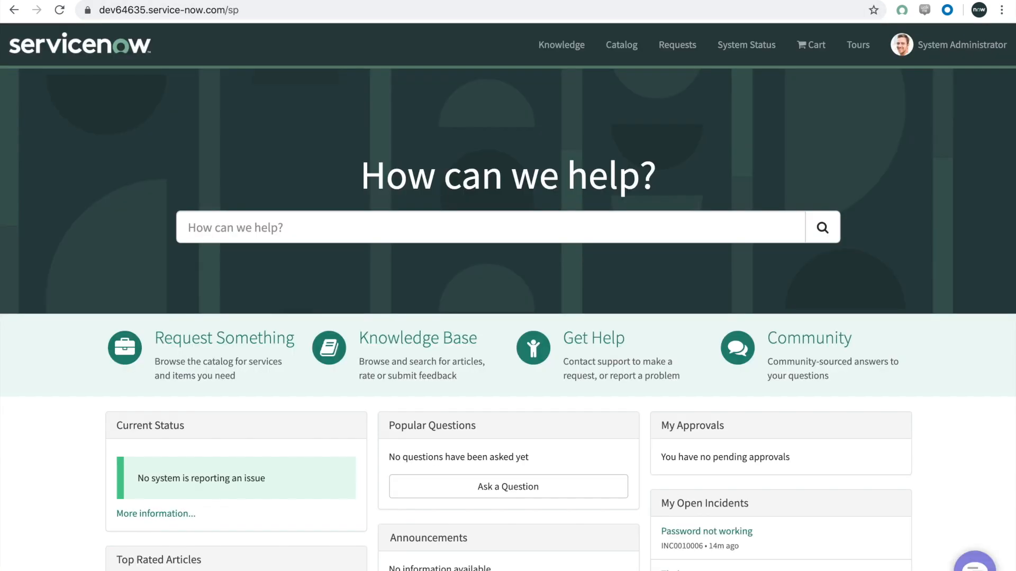
Step: Reload the Service Portal, open the Virtual Agent chat and send "my password for the vpn is not working"
left_click(59, 11)
left_click(974, 567)
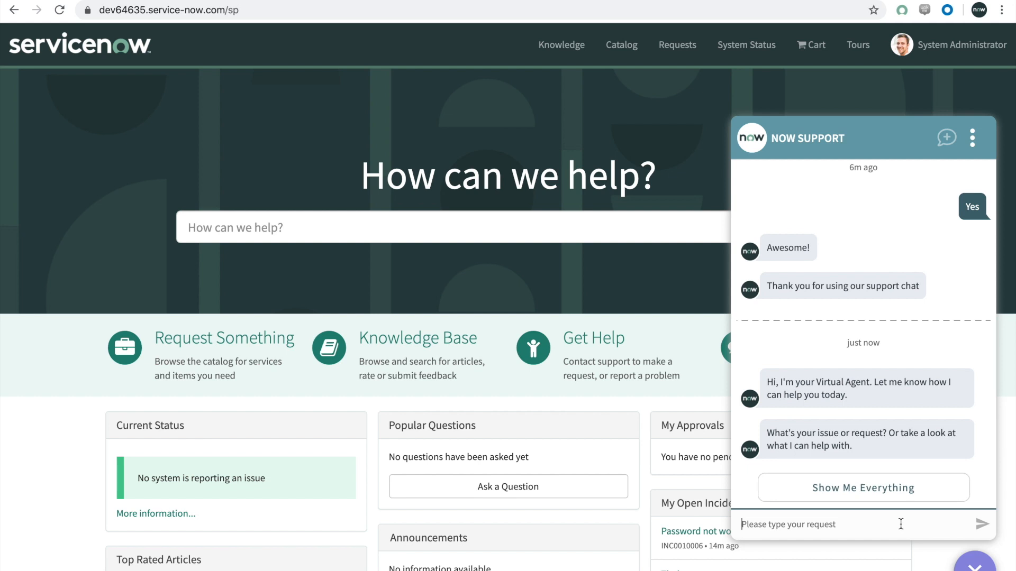
type("my password")
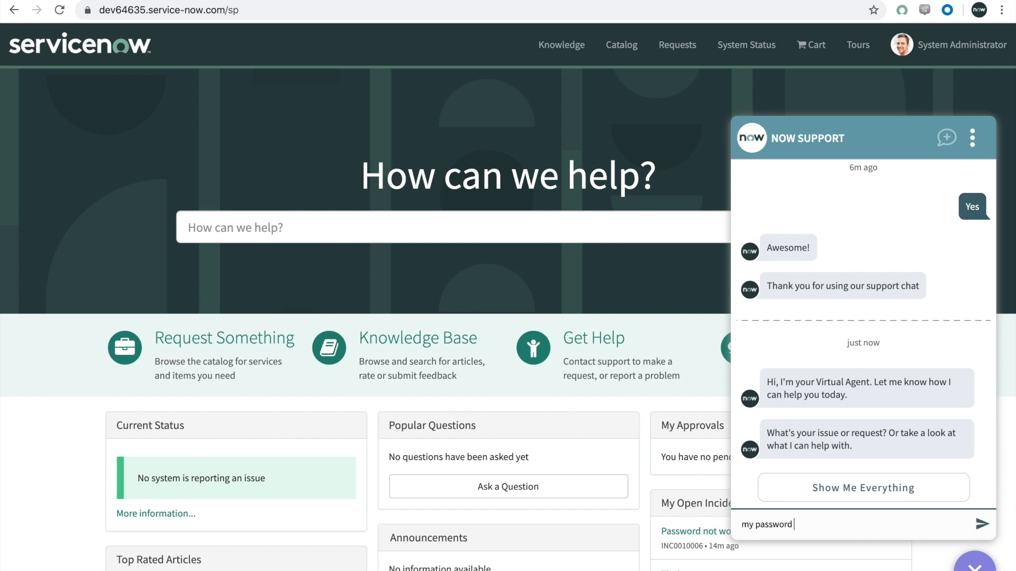
type(" for the vpn is not working")
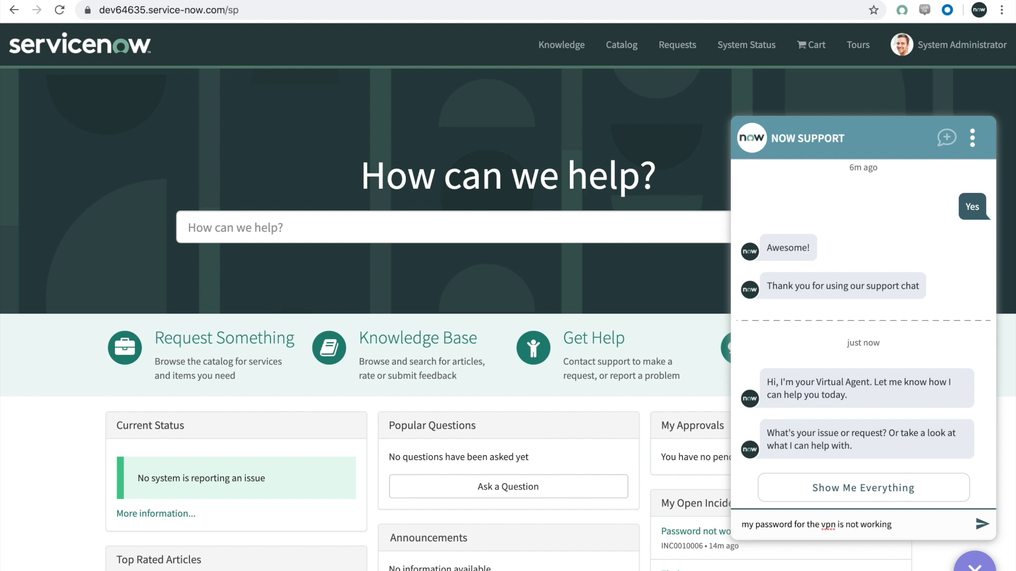
key("Return")
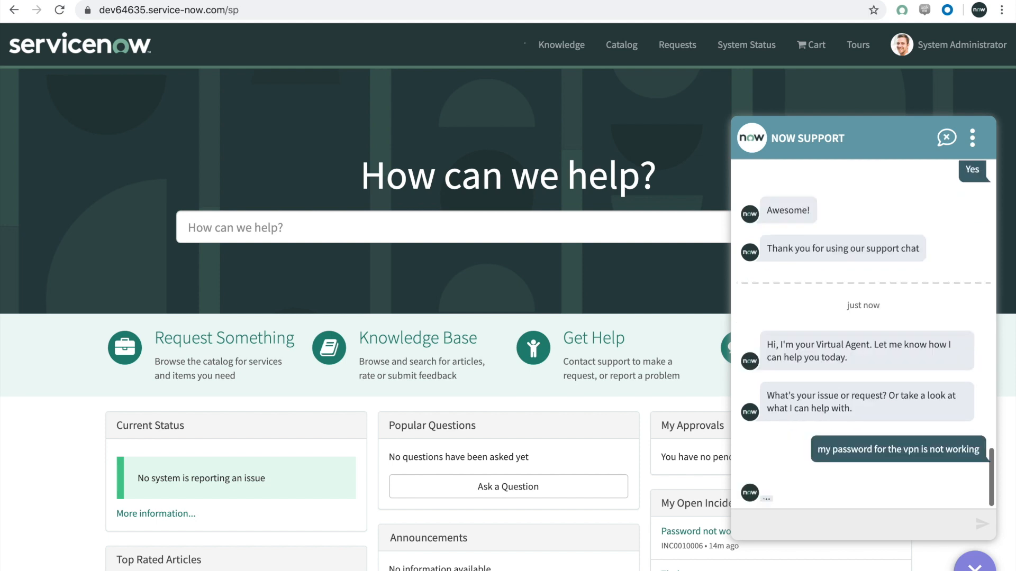